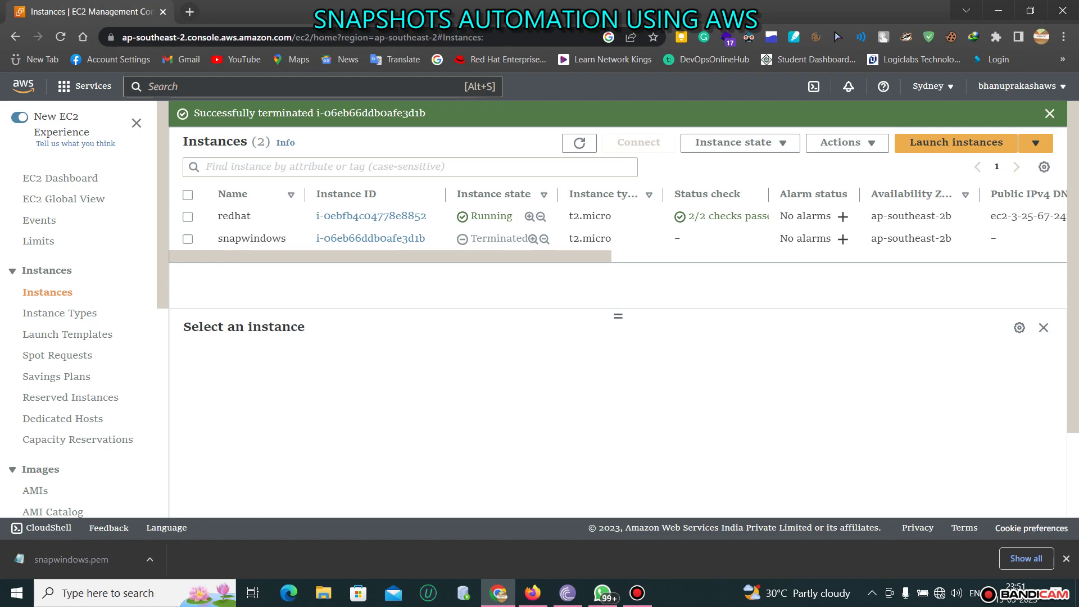
# Step: Open a blank Notepad document, maximize its window and enlarge the text to 170% zoom
pyautogui.press('super')
pyautogui.write('not')
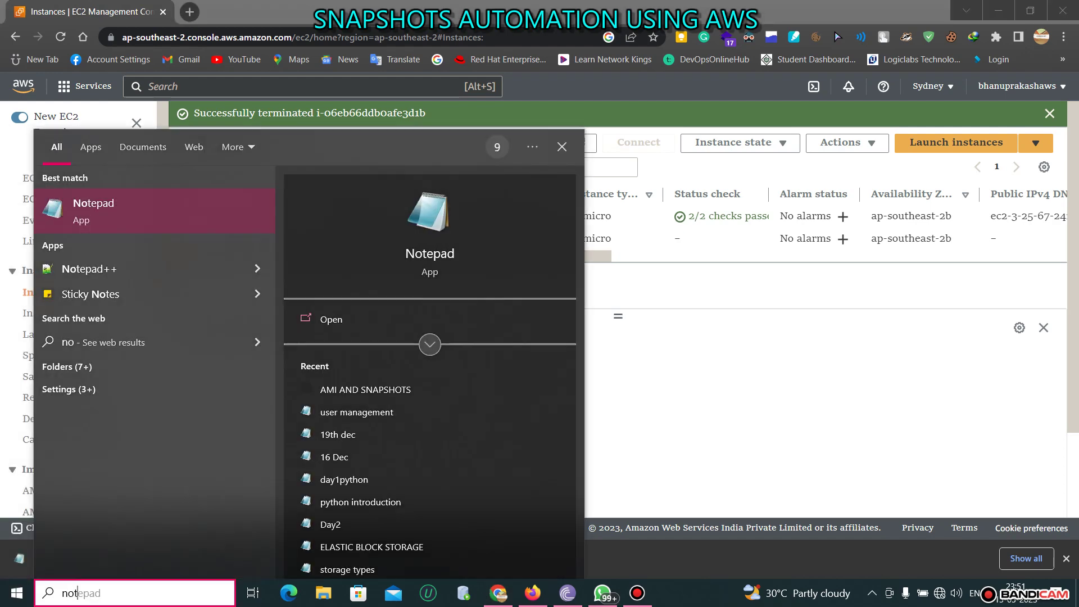
pyautogui.press('Return')
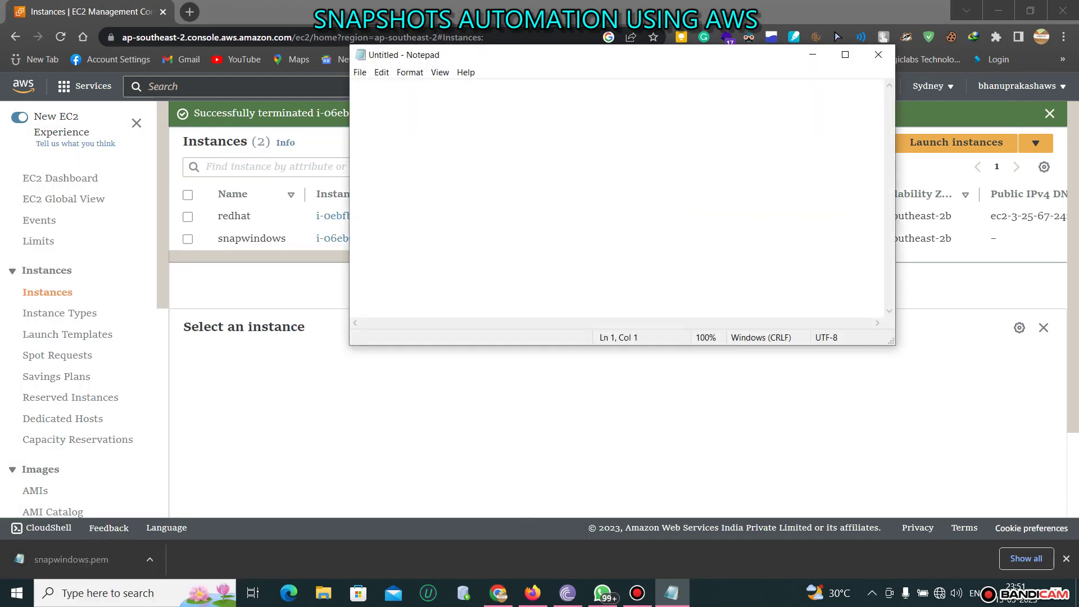
pyautogui.click(845, 55)
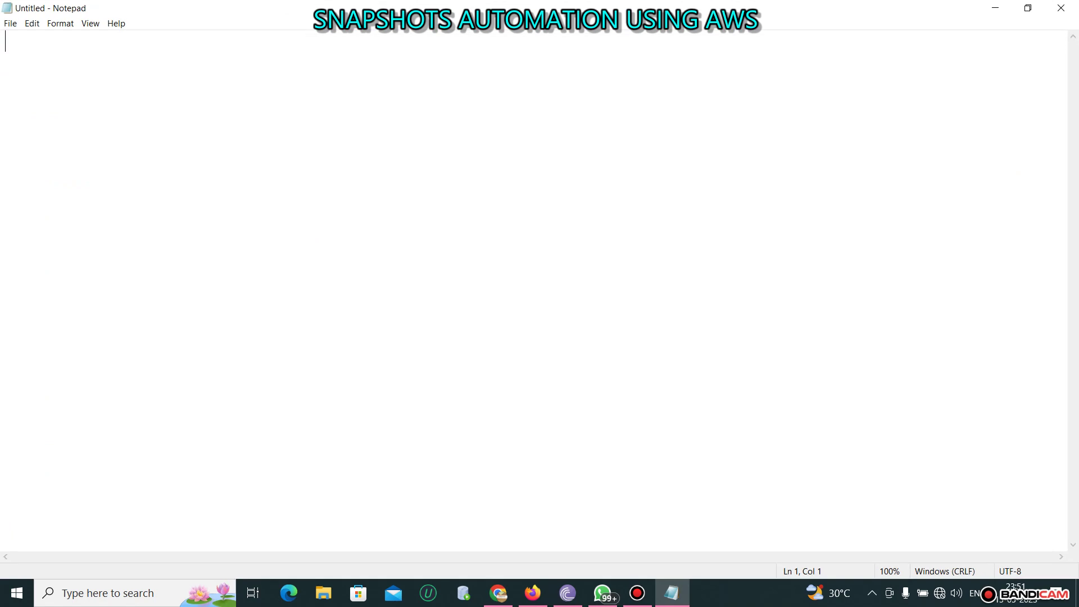
pyautogui.hotkey('ctrl', '+')
pyautogui.hotkey('ctrl', '+')
pyautogui.hotkey('ctrl', '+')
pyautogui.hotkey('ctrl', '+')
pyautogui.hotkey('ctrl', '+')
pyautogui.hotkey('ctrl', '+')
pyautogui.hotkey('ctrl', '+')
# Step: Write "snaphot" on the first line and "AMI" on the third line of the note
pyautogui.write('snap')
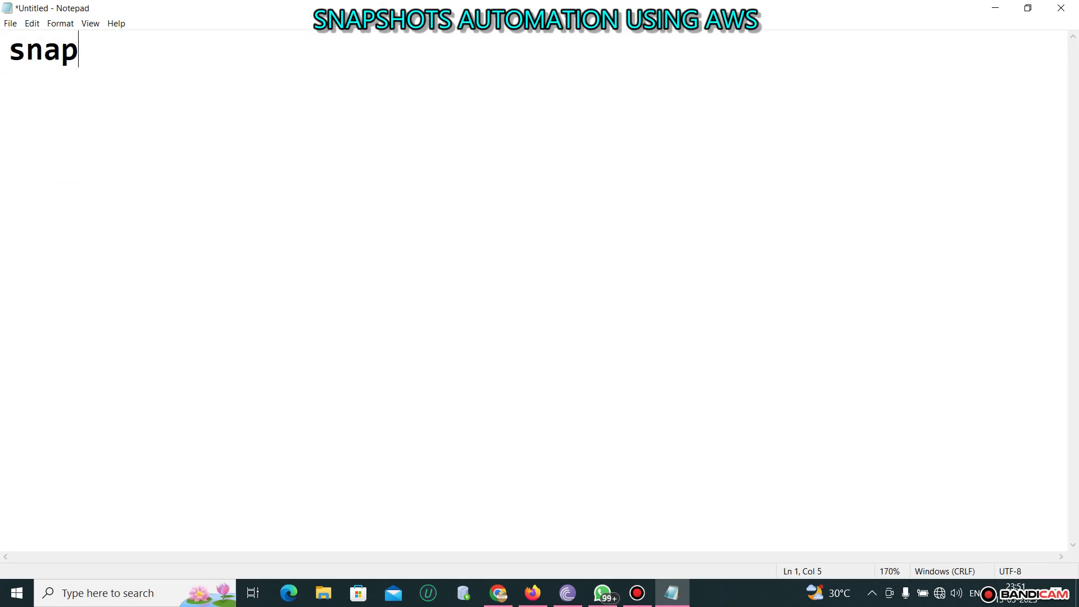
pyautogui.write('hot')
pyautogui.press('Return')
pyautogui.press('Return')
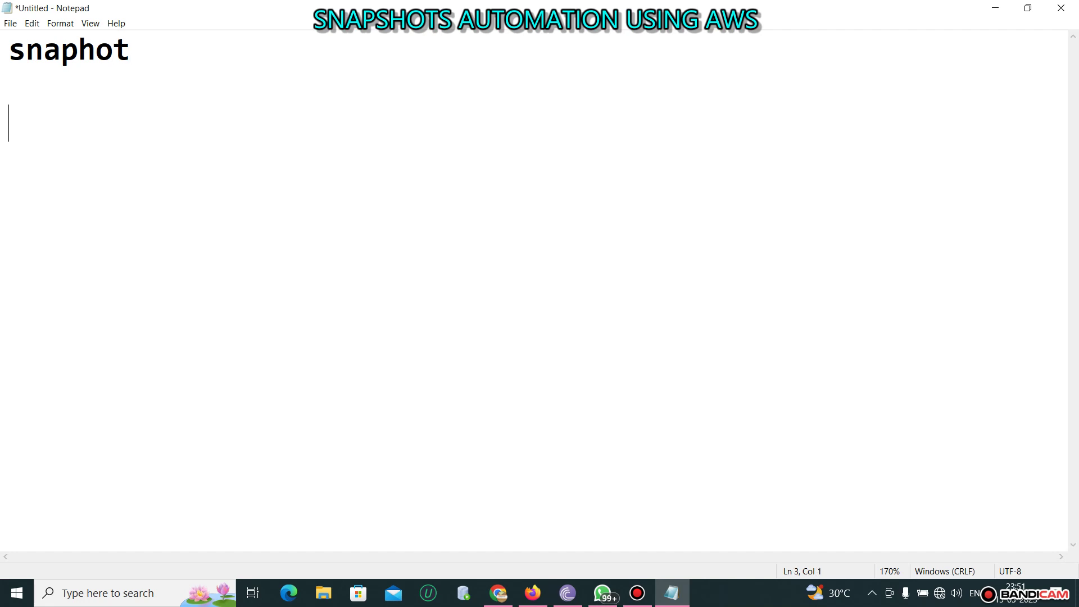
pyautogui.write('ami')
pyautogui.press('BackSpace')
pyautogui.press('BackSpace')
pyautogui.press('BackSpace')
pyautogui.write('AMI ')
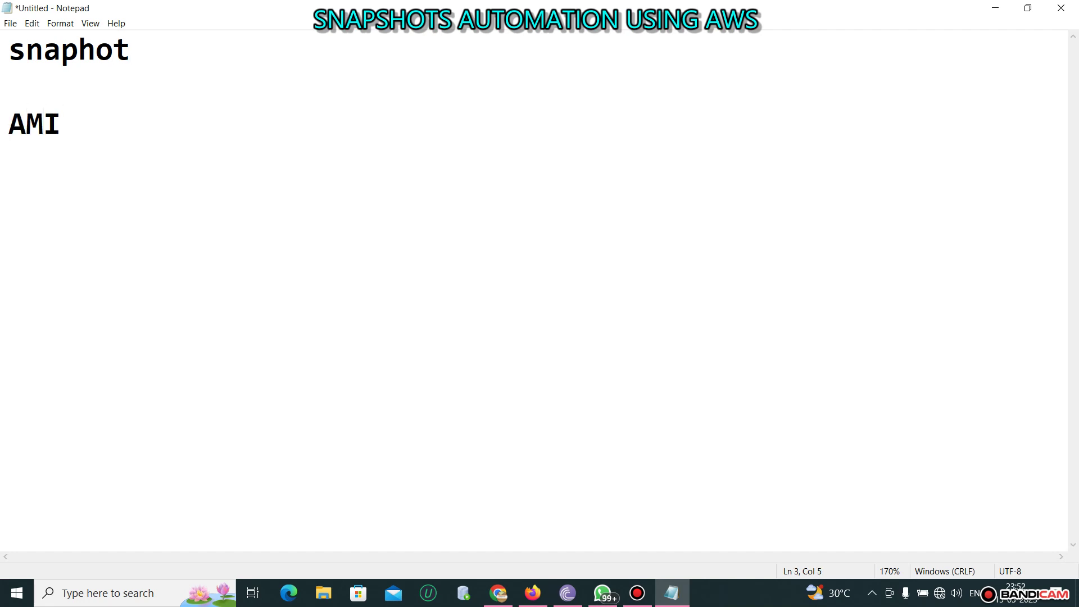
# Step: Add "--" after both the snaphot and AMI entries, and complete the AMI line with "INSTANCE"
pyautogui.write('--')
pyautogui.click(131, 49)
pyautogui.write('--')
pyautogui.click(114, 123)
pyautogui.write('INS')
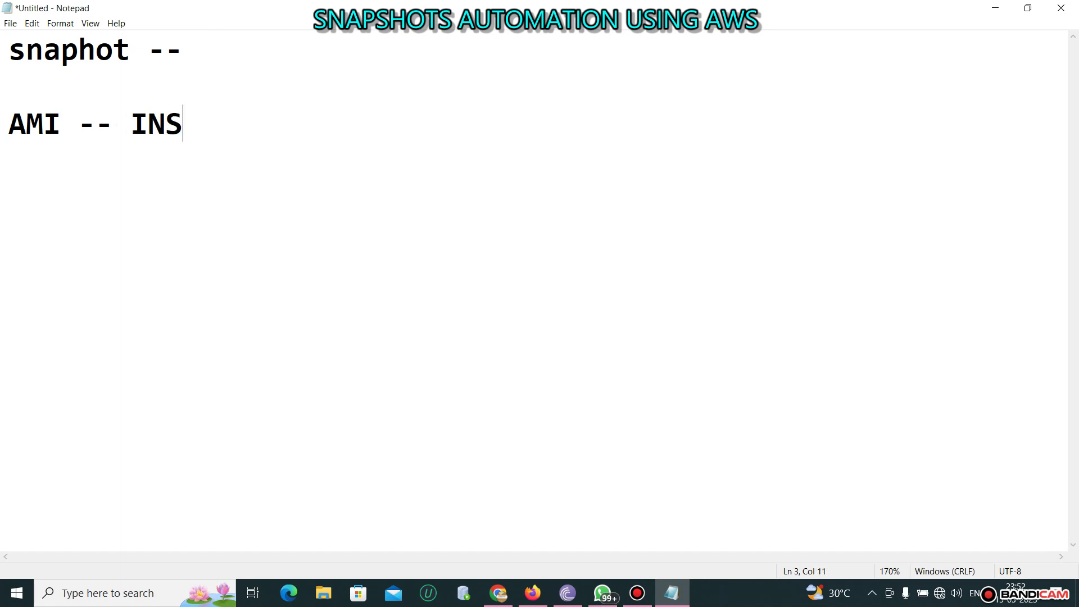
pyautogui.write('TANCE')
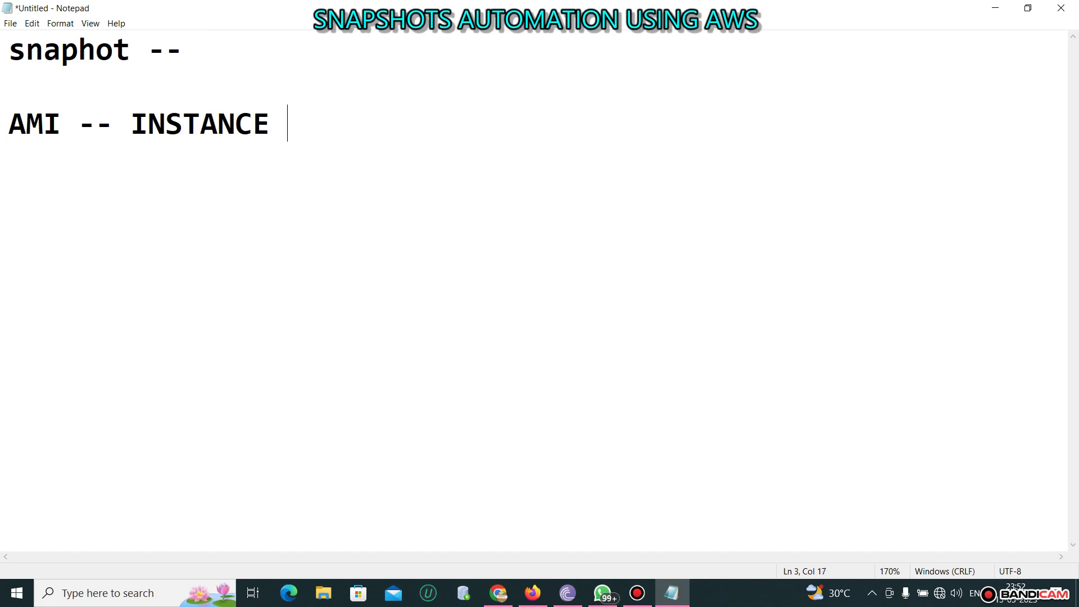
# Step: Add "(EBS)" after the dashes on the snaphot line
pyautogui.press('Up')
pyautogui.press('Up')
pyautogui.press('Right')
pyautogui.press('Right')
pyautogui.press('Right')
pyautogui.press('Right')
pyautogui.press('Right')
pyautogui.press('Right')
pyautogui.press('Right')
pyautogui.press('Down')
pyautogui.press('Down')
pyautogui.press('Right')
pyautogui.press('Left')
pyautogui.press('Up')
pyautogui.press('Up')
pyautogui.press('End')
pyautogui.write('EBS)')
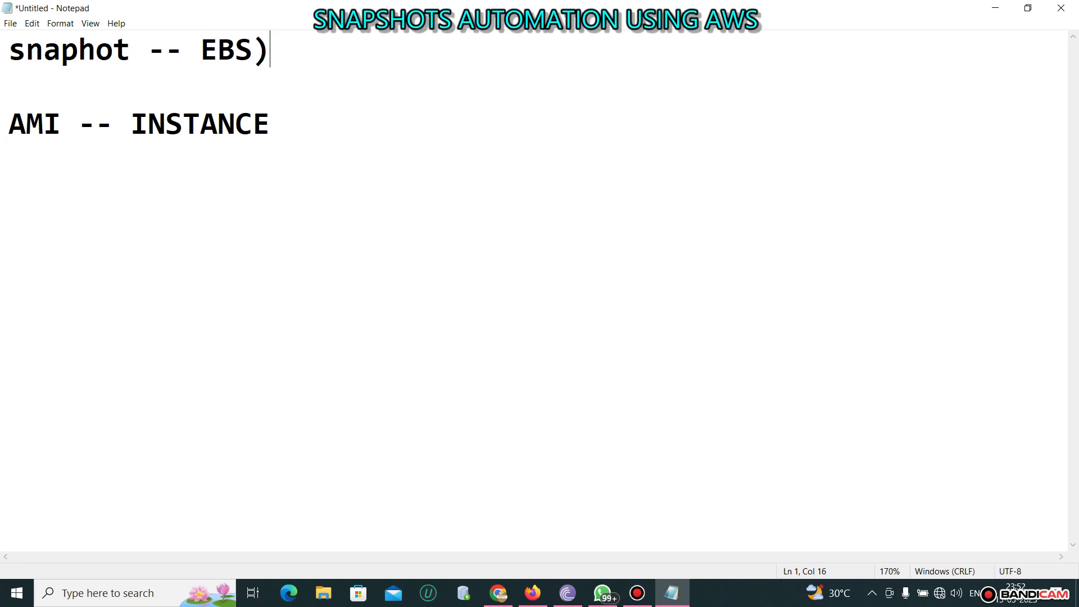
pyautogui.press('Left')
pyautogui.press('Left')
pyautogui.press('Left')
pyautogui.press('Left')
pyautogui.write('(')
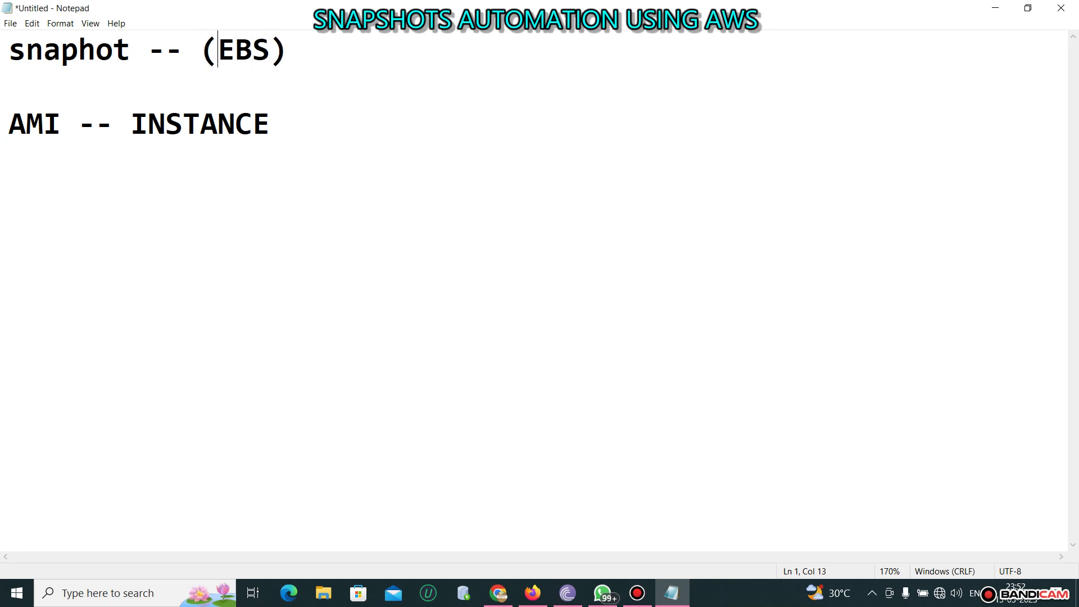
# Step: Enclose the word INSTANCE on the AMI line in parentheses
pyautogui.press('Down')
pyautogui.press('Down')
pyautogui.press('Right')
pyautogui.press('Right')
pyautogui.press('Right')
pyautogui.press('Right')
pyautogui.press('Right')
pyautogui.press('Right')
pyautogui.press('Right')
pyautogui.write('(')
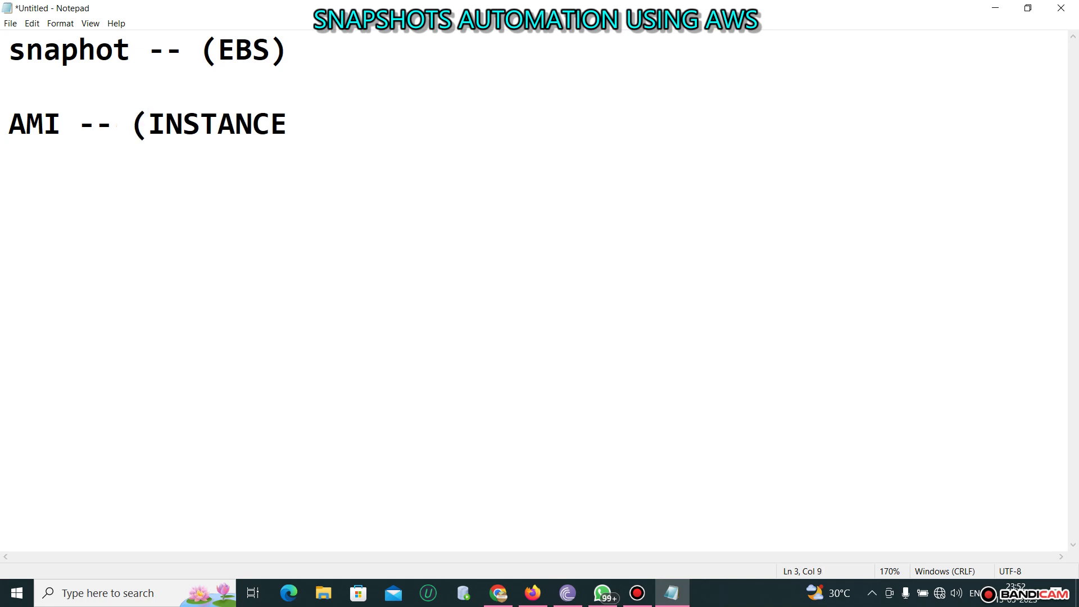
pyautogui.press('Right')
pyautogui.press('Right')
pyautogui.press('Right')
pyautogui.press('Right')
pyautogui.press('Right')
pyautogui.press('Right')
pyautogui.press('Right')
pyautogui.press('Right')
pyautogui.write(')')
# Step: Highlight the snaphot, EBS, AMI and INSTANCE terms in turn to review which backup type belongs to which resource
pyautogui.moveTo(113, 49); pyautogui.dragTo(10, 49)
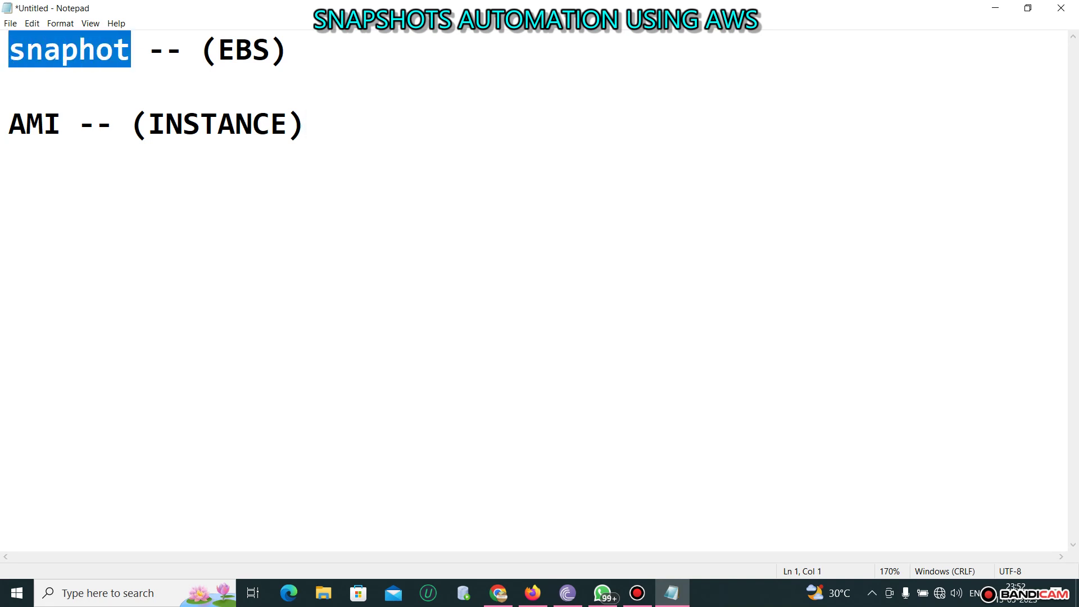
pyautogui.moveTo(148, 123); pyautogui.dragTo(289, 123)
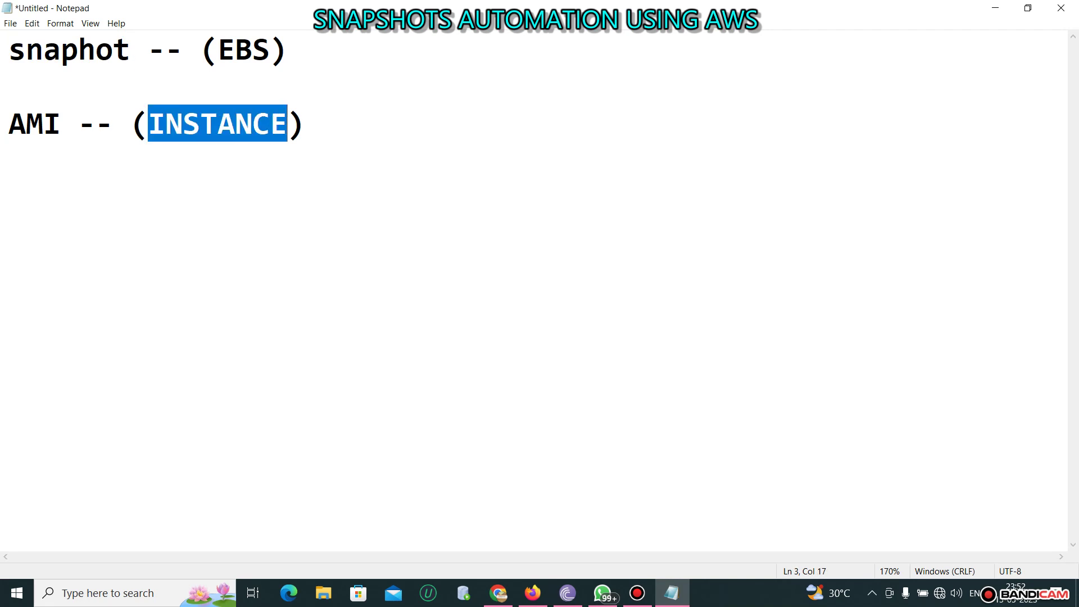
pyautogui.click(61, 123)
pyautogui.moveTo(61, 123); pyautogui.dragTo(9, 123)
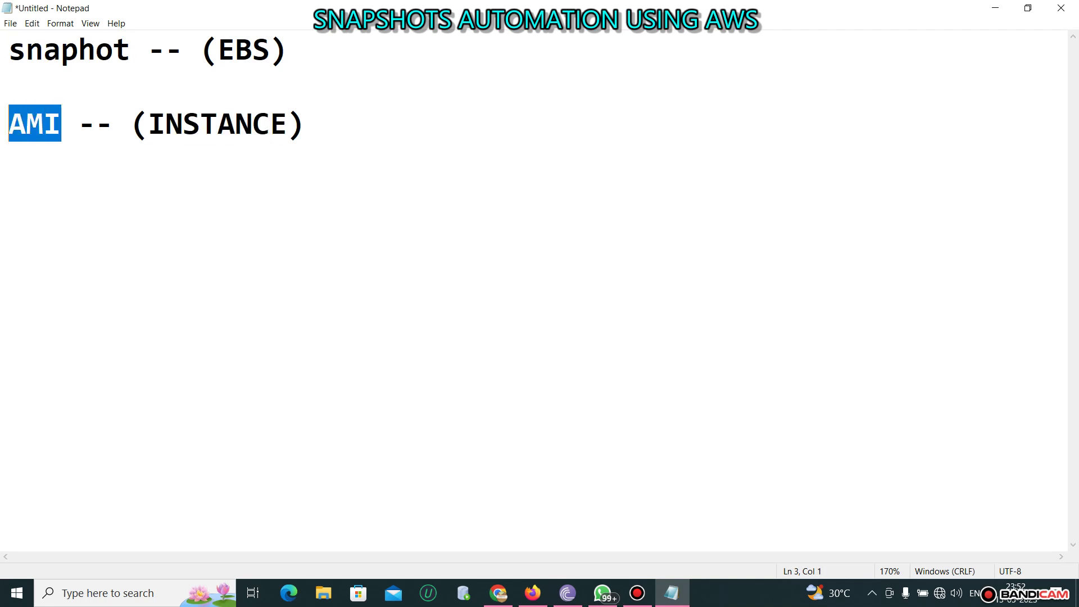
pyautogui.click(96, 123)
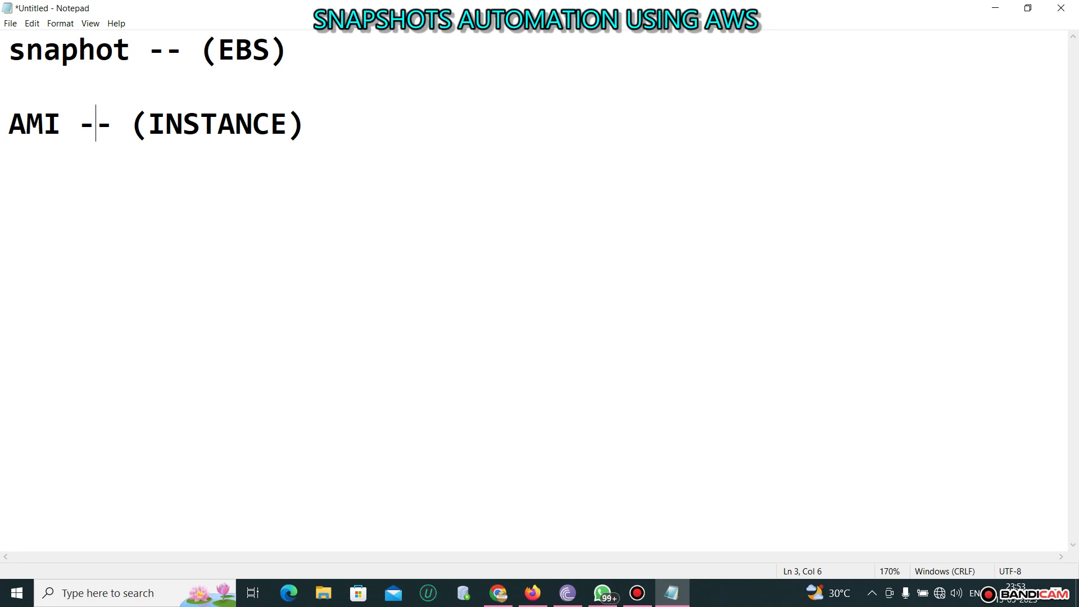
pyautogui.click(322, 124)
pyautogui.press('Left')
pyautogui.hotkey('shift', 'Left')
pyautogui.hotkey('shift', 'Left')
pyautogui.hotkey('shift', 'Left')
pyautogui.hotkey('shift', 'Left')
pyautogui.hotkey('shift', 'Left')
pyautogui.hotkey('shift', 'Left')
pyautogui.hotkey('shift', 'Left')
pyautogui.hotkey('shift', 'Left')
pyautogui.hotkey('shift', 'Left')
pyautogui.hotkey('shift', 'Left')
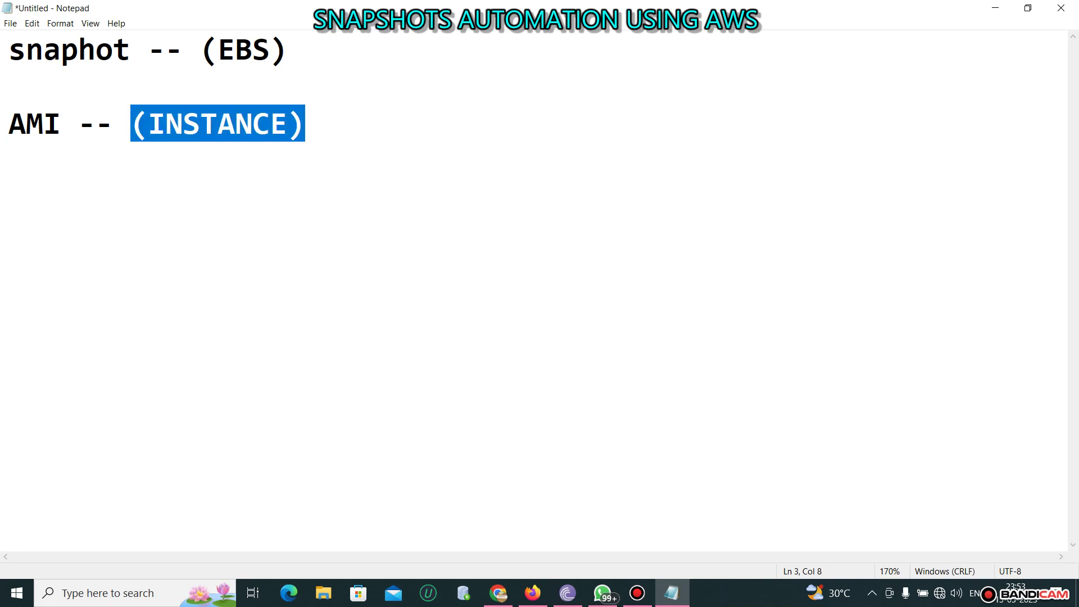
pyautogui.press('Left')
pyautogui.press('Left')
pyautogui.press('Left')
pyautogui.press('Left')
pyautogui.press('Left')
pyautogui.hotkey('shift', 'Left')
pyautogui.hotkey('shift', 'Left')
pyautogui.hotkey('shift', 'Left')
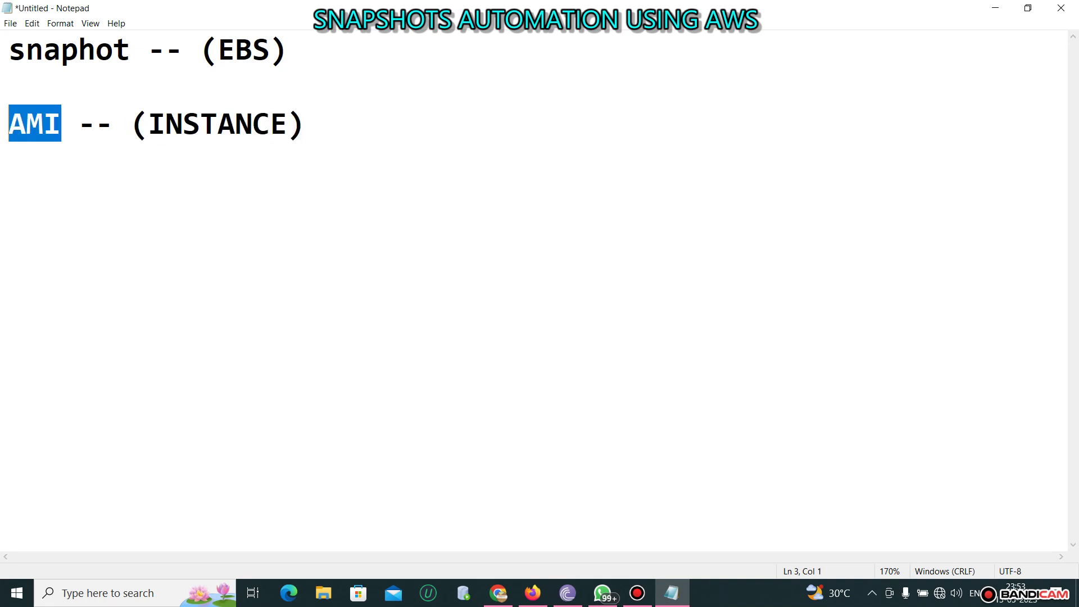
pyautogui.press('Left')
pyautogui.press('Left')
pyautogui.press('Left')
pyautogui.hotkey('shift', 'Left')
pyautogui.hotkey('shift', 'Left')
pyautogui.hotkey('shift', 'Left')
pyautogui.hotkey('shift', 'Left')
pyautogui.hotkey('shift', 'Left')
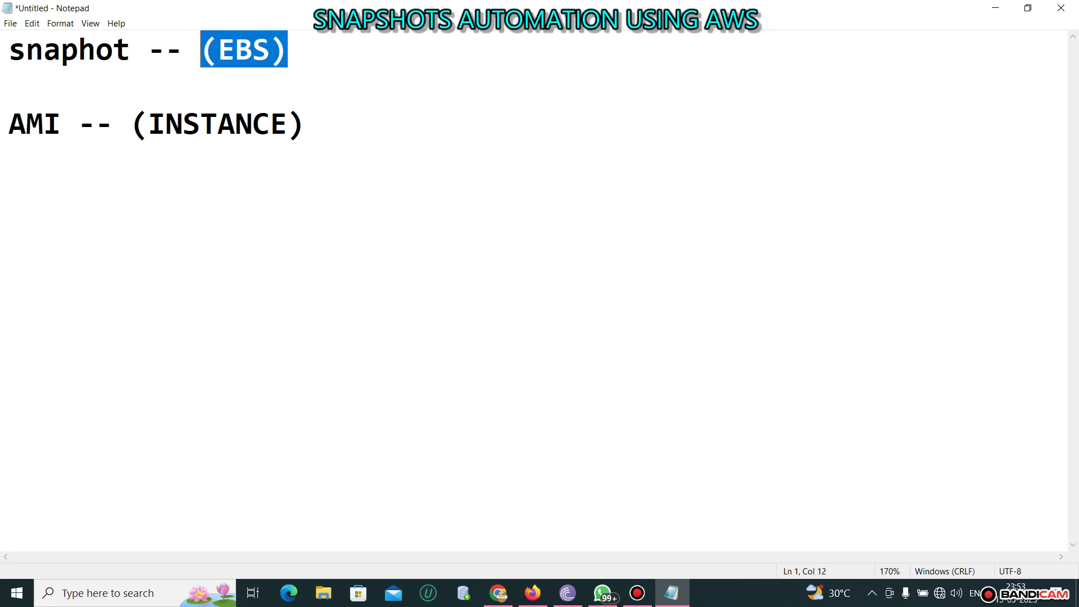
pyautogui.press('Left')
pyautogui.press('Left')
pyautogui.press('Left')
pyautogui.press('Left')
pyautogui.press('Left')
pyautogui.hotkey('shift', 'Left')
pyautogui.hotkey('shift', 'Left')
pyautogui.hotkey('shift', 'Left')
pyautogui.hotkey('shift', 'Left')
pyautogui.hotkey('shift', 'Left')
pyautogui.hotkey('shift', 'Left')
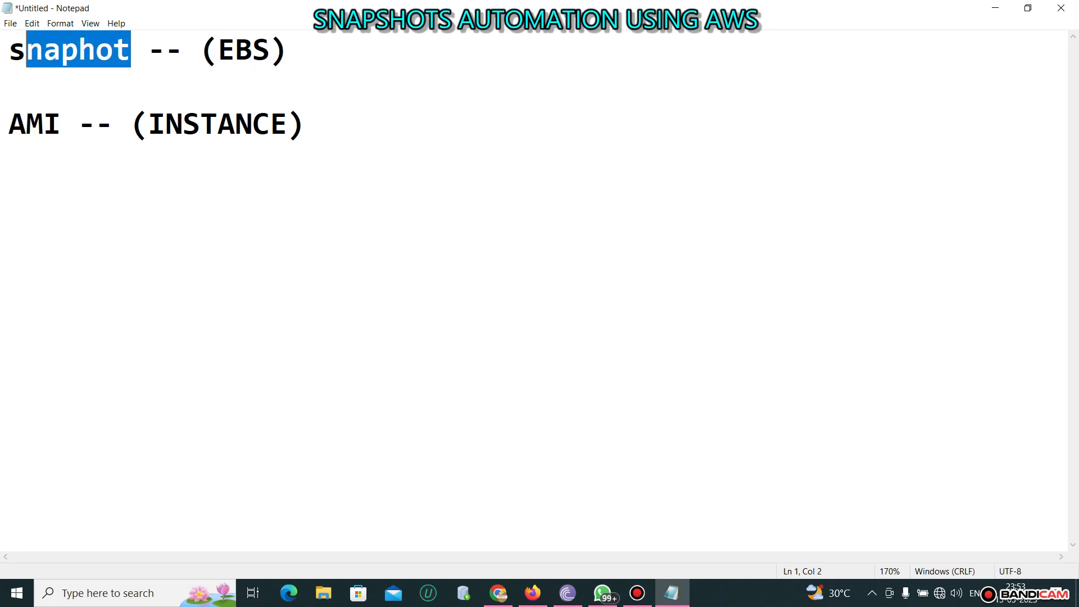
pyautogui.hotkey('shift', 'Left')
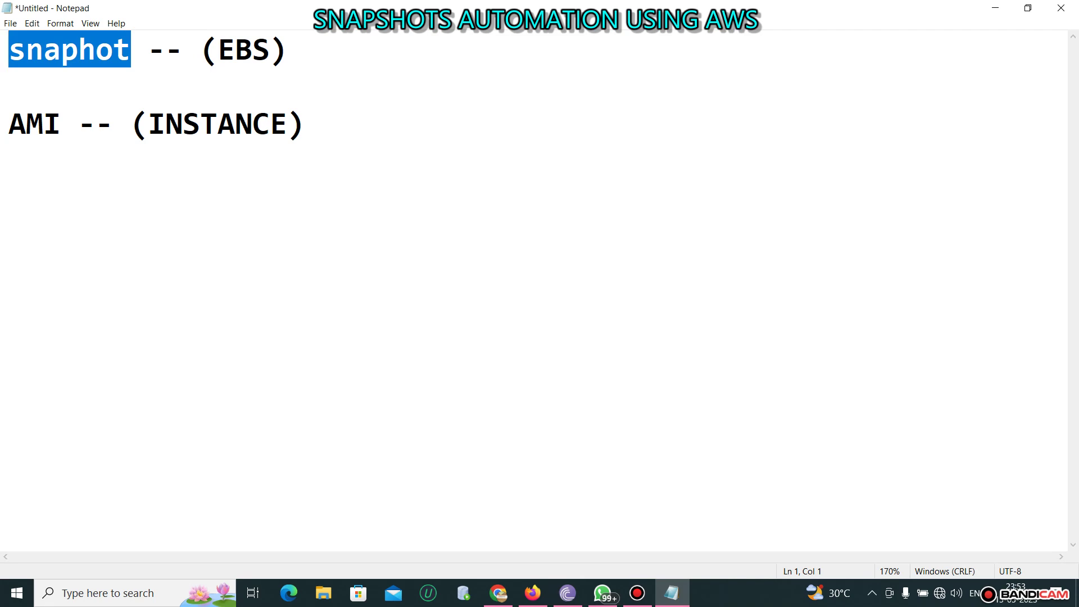
# Step: Close the Notepad document without saving it and return to the EC2 instances page in the browser
pyautogui.click(1061, 8)
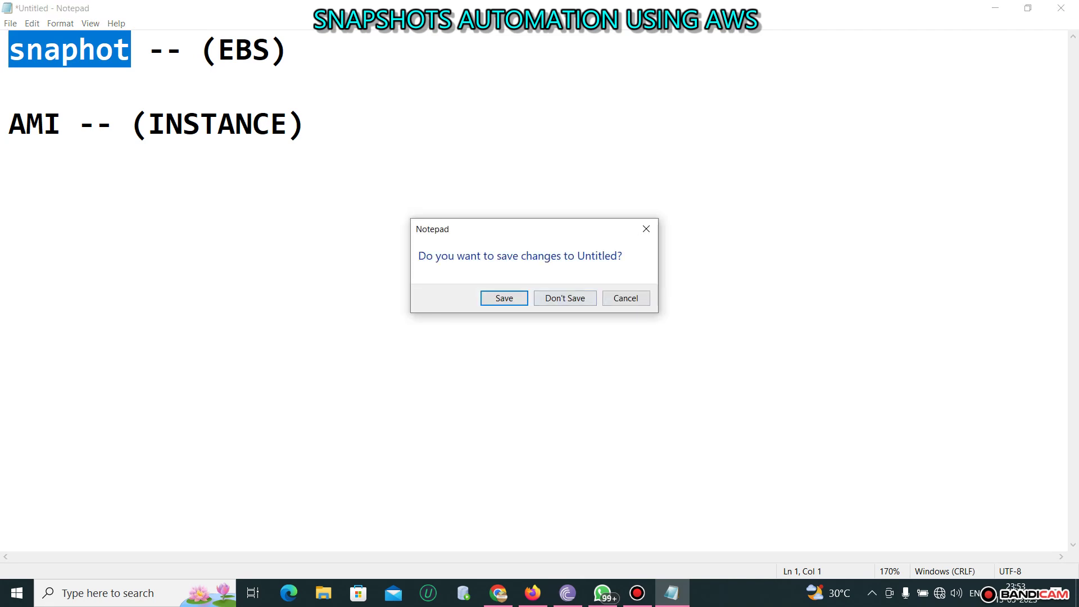
pyautogui.press('n')
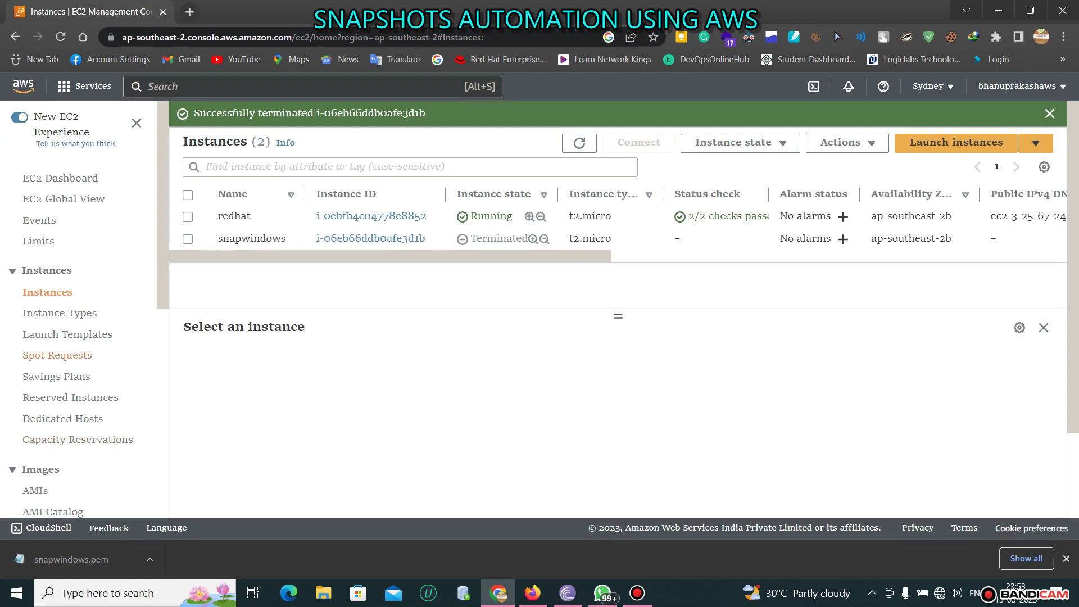
pyautogui.click(637, 593)
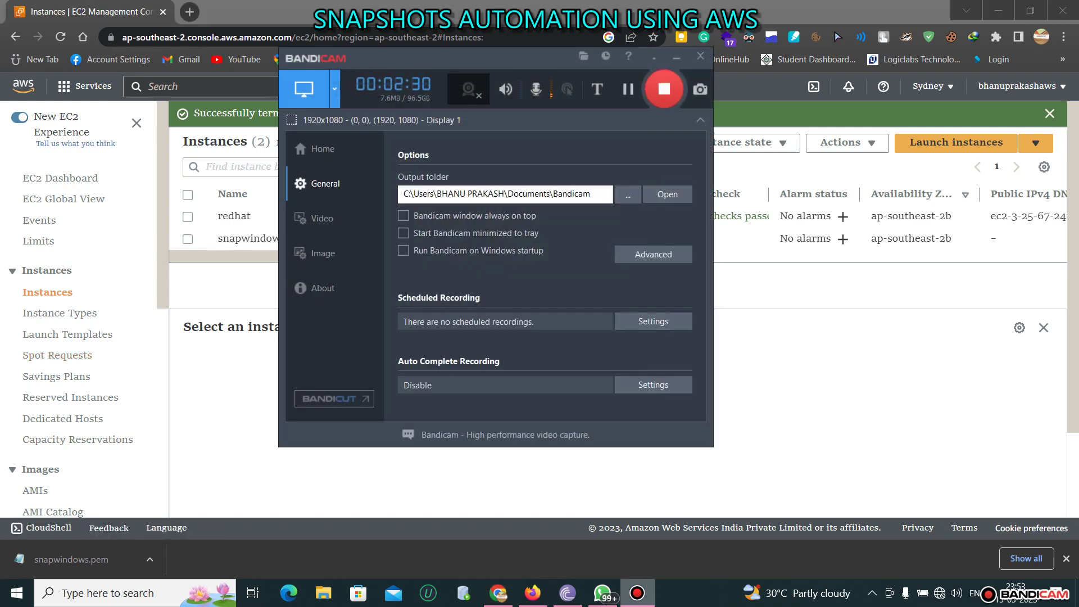
pyautogui.click(637, 593)
pyautogui.scroll(-3, 84, 387)
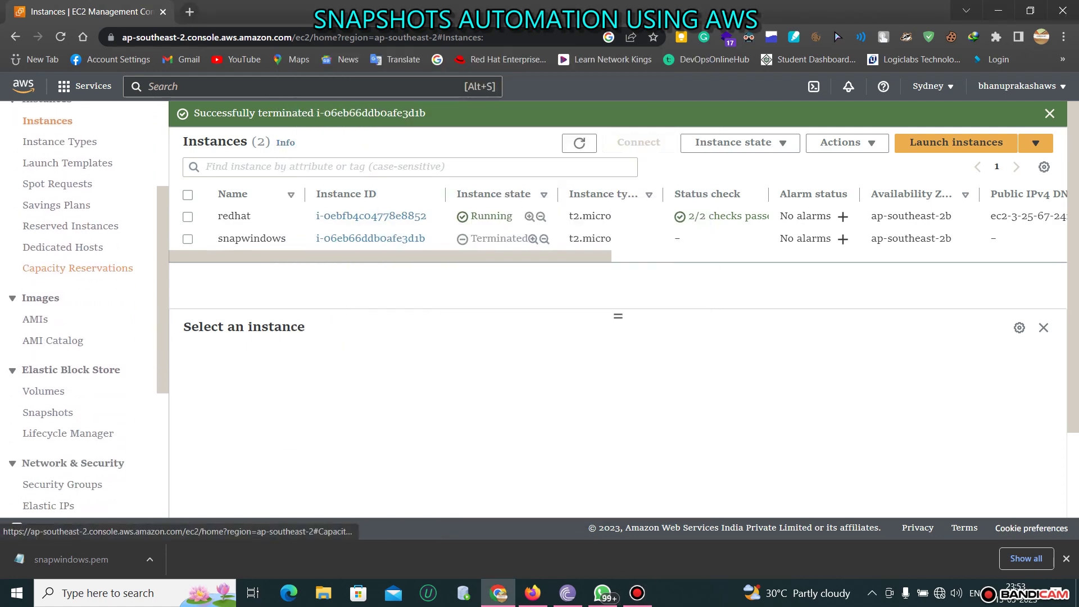
pyautogui.scroll(3, 84, 387)
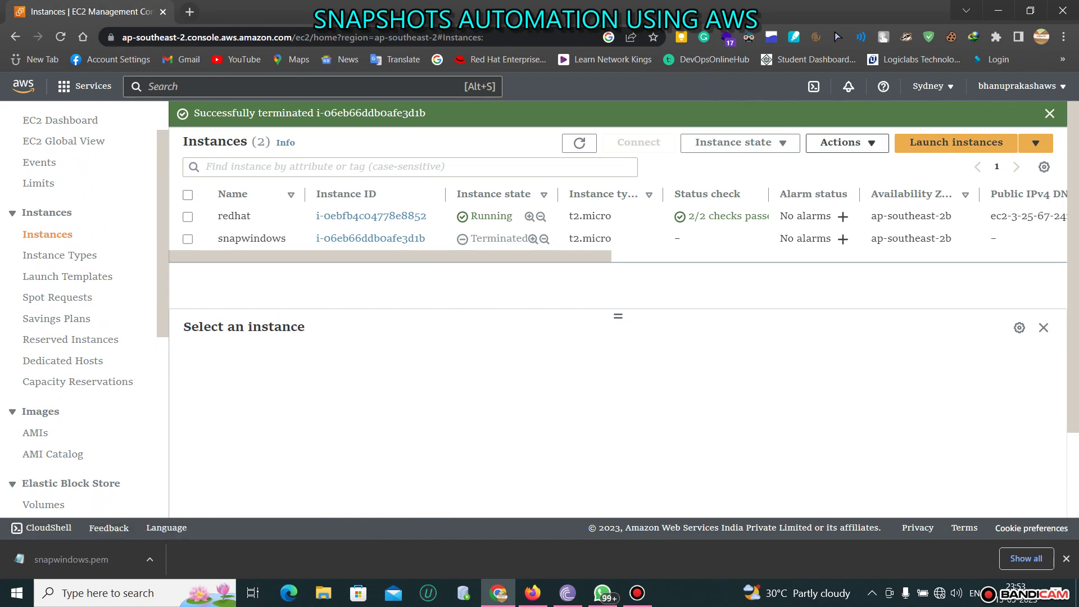
# Step: Start launching a new EC2 instance and name it SNAPDEMOLINUX
pyautogui.click(955, 142)
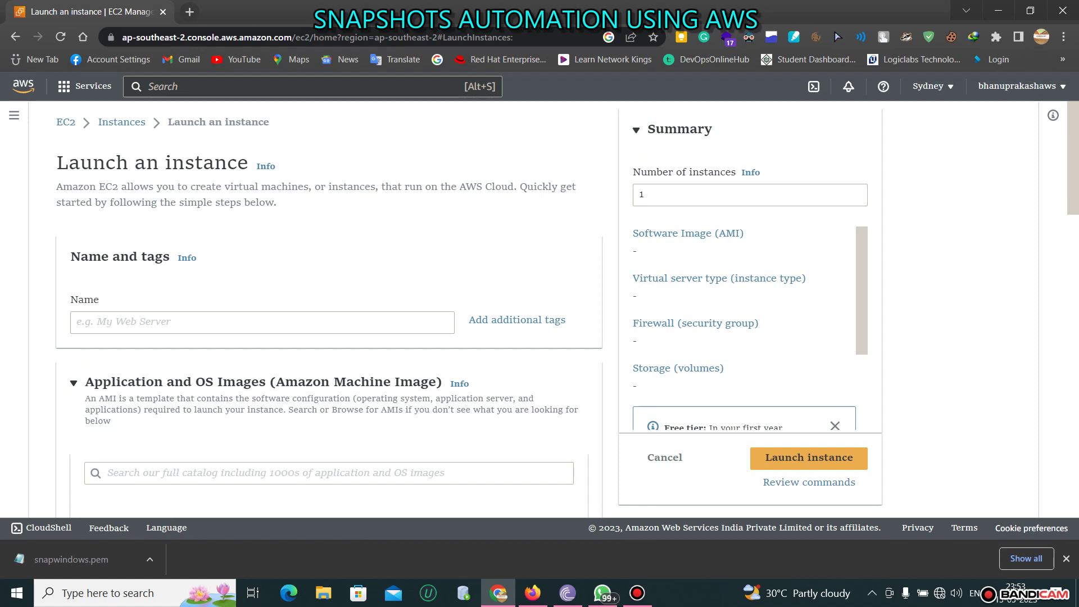
pyautogui.click(262, 322)
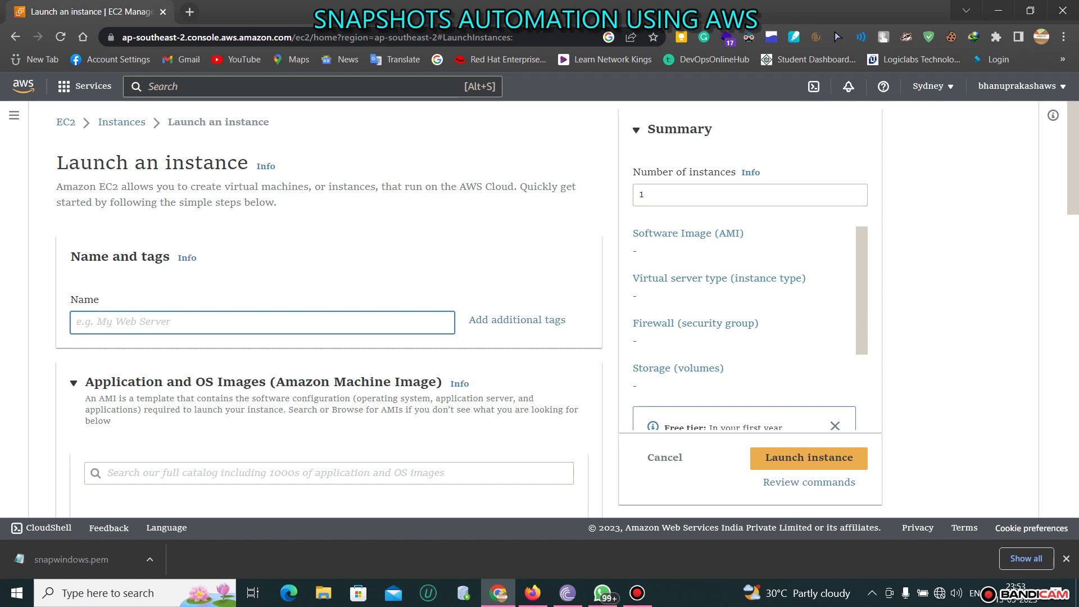
pyautogui.write('SNAPDEMOLINUX')
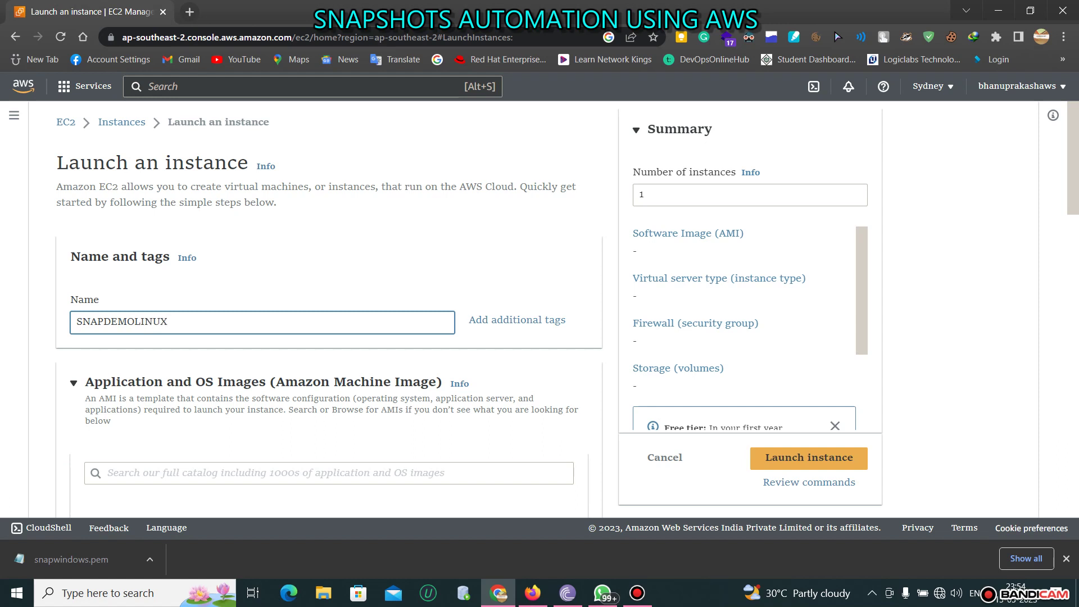
pyautogui.scroll(-4, 328, 309)
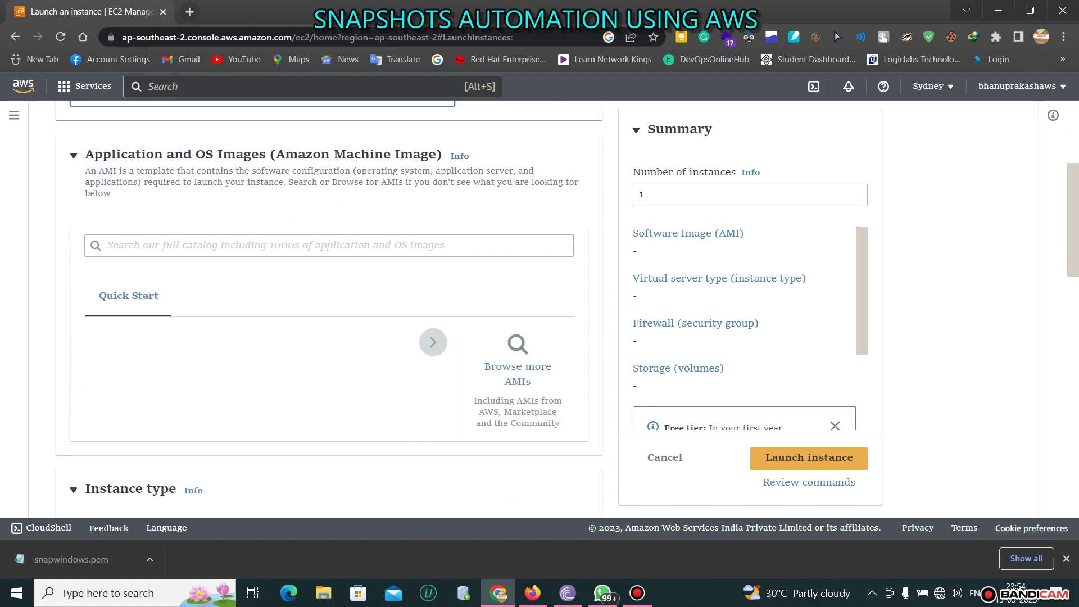
# Step: Check the available Wi-Fi networks, expand the connection options of the 2.4G network and dismiss the network list
pyautogui.click(939, 593)
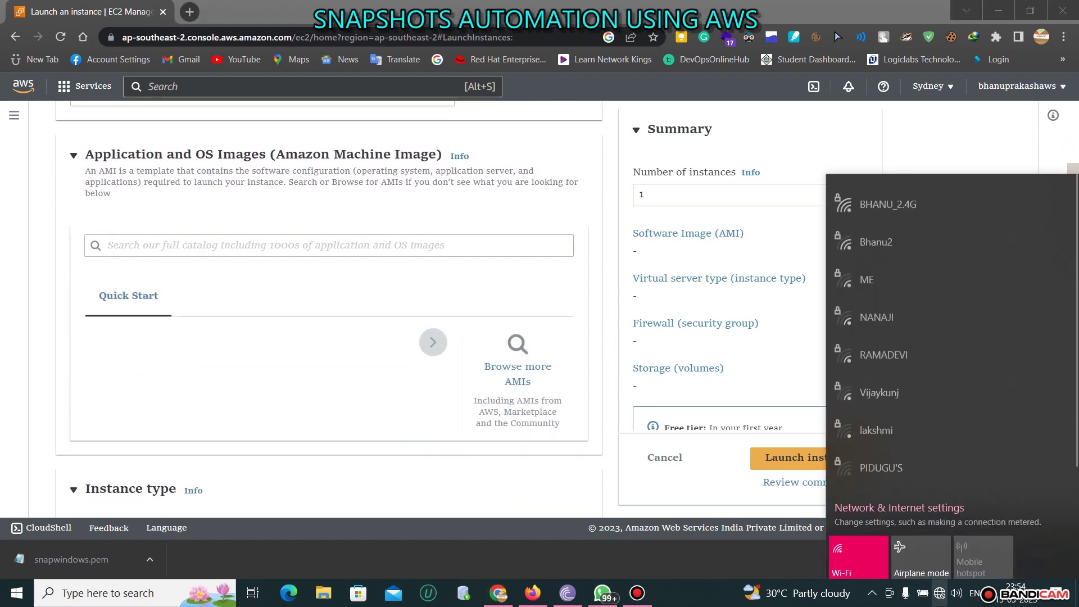
pyautogui.click(888, 193)
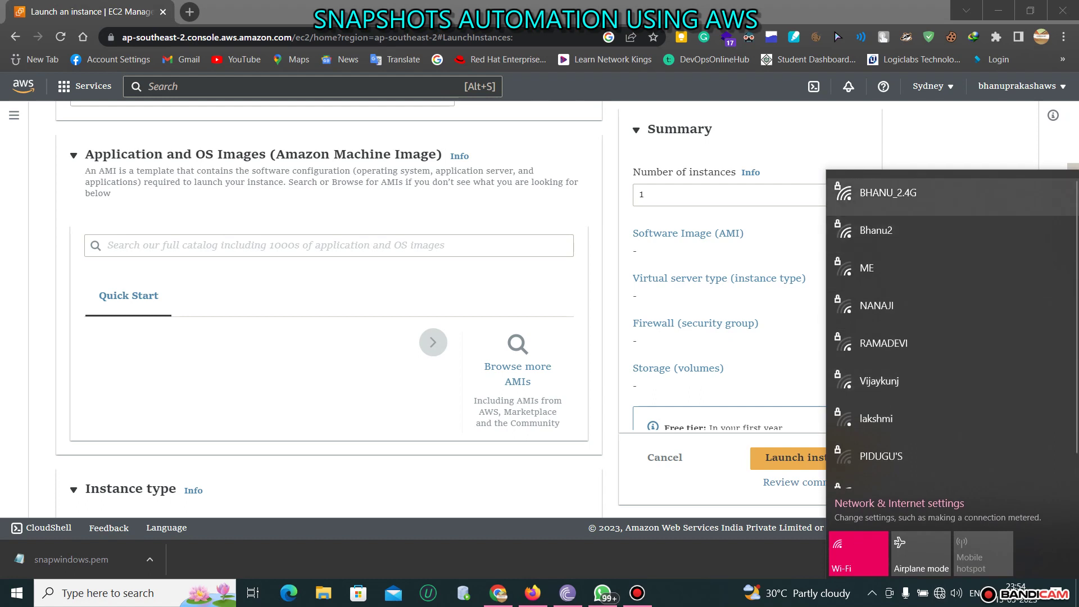
pyautogui.click(884, 227)
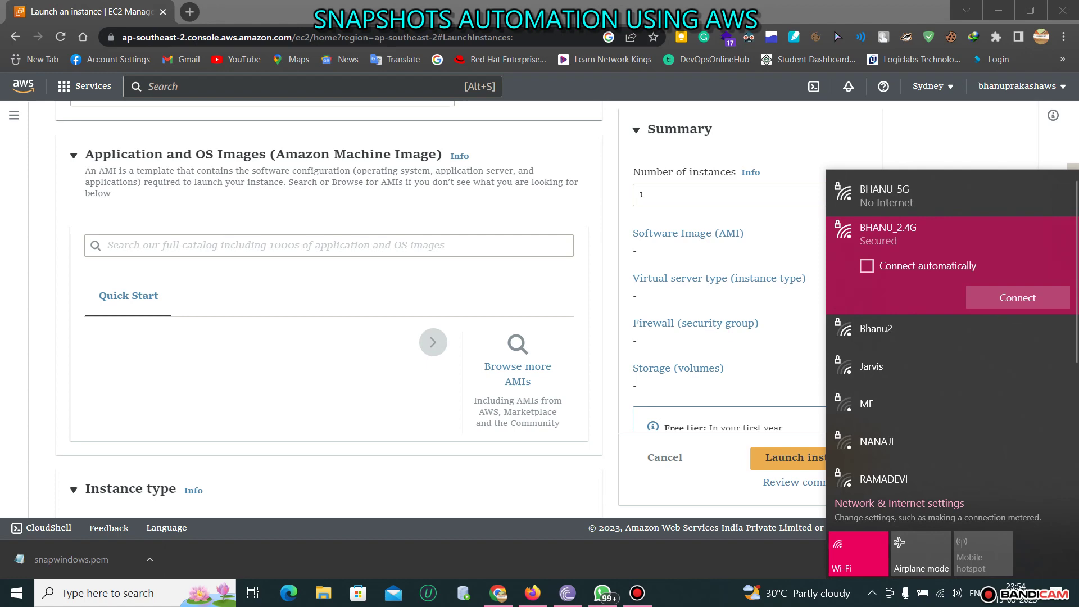
pyautogui.press('Escape')
pyautogui.scroll(4, 329, 309)
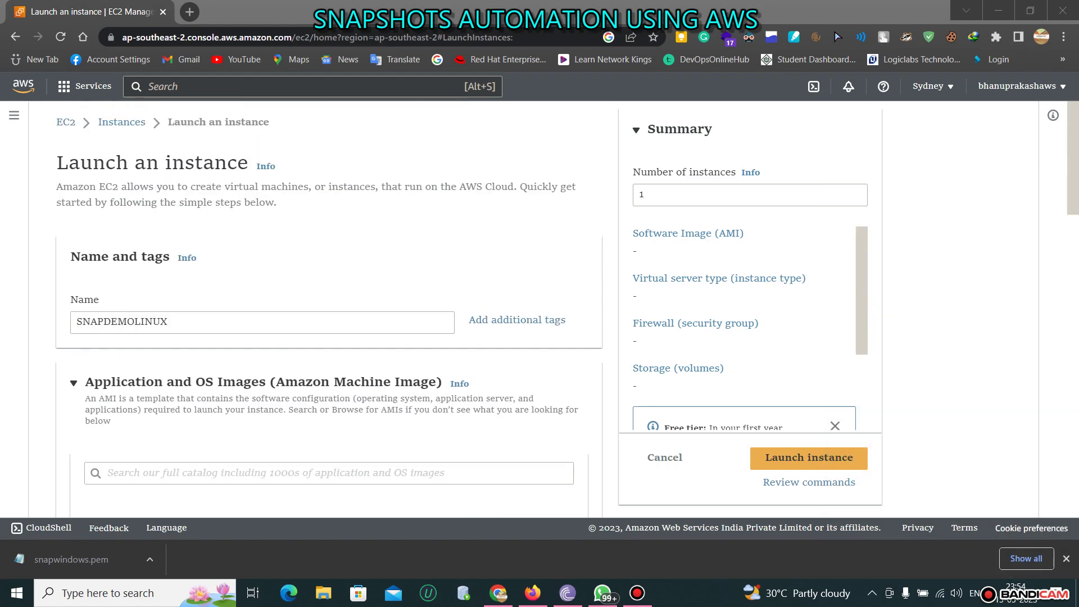
pyautogui.scroll(-5, 329, 309)
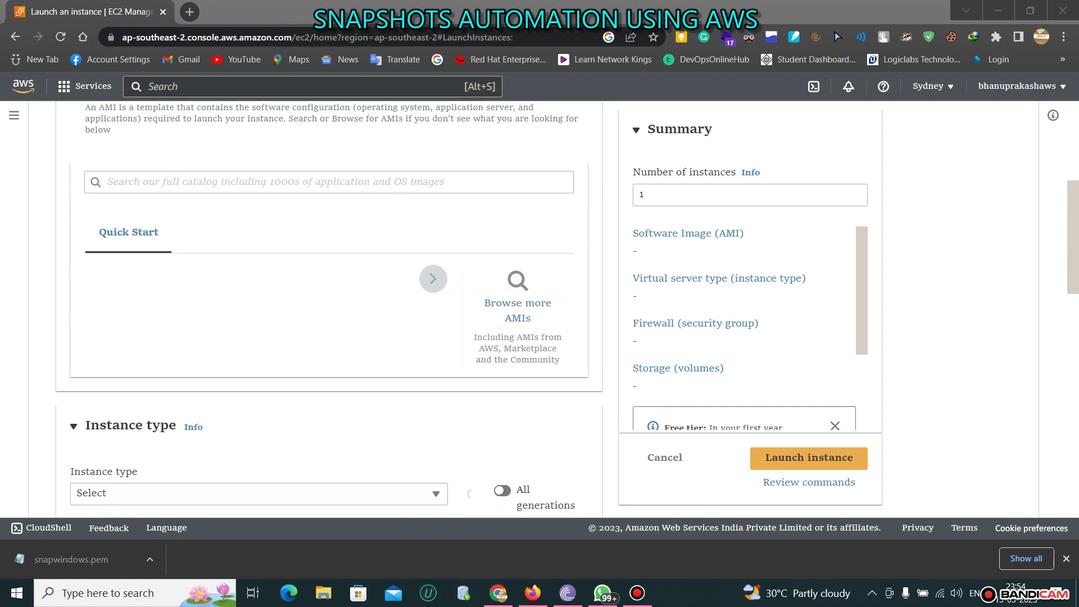
pyautogui.scroll(2, 329, 310)
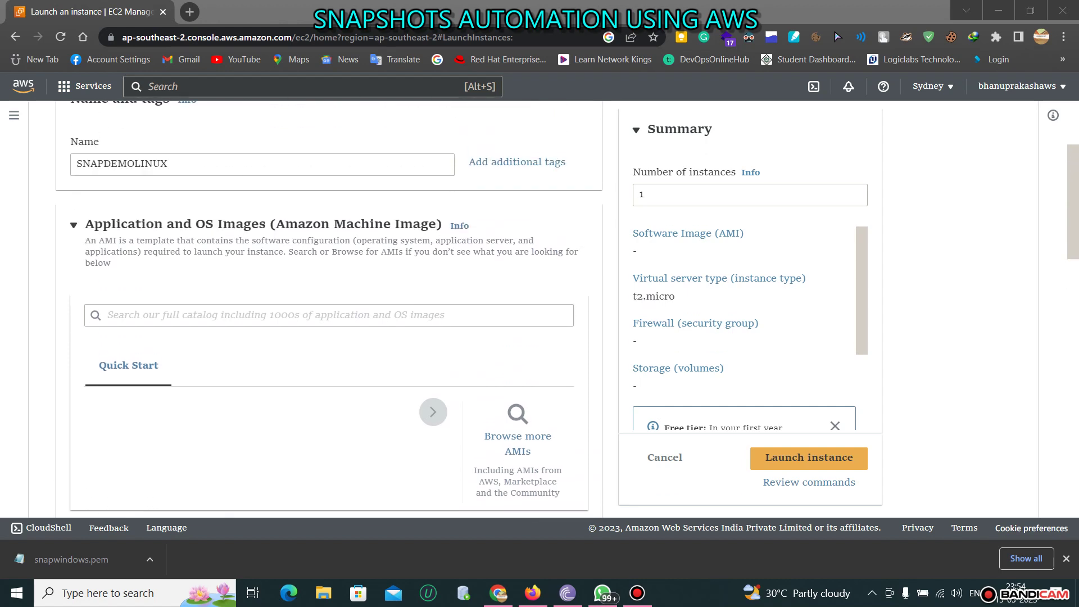
# Step: Choose the 64-bit (x86) Amazon Linux 2023 AMI from the Quickstart AMIs for the new instance
pyautogui.scroll(-1, 329, 309)
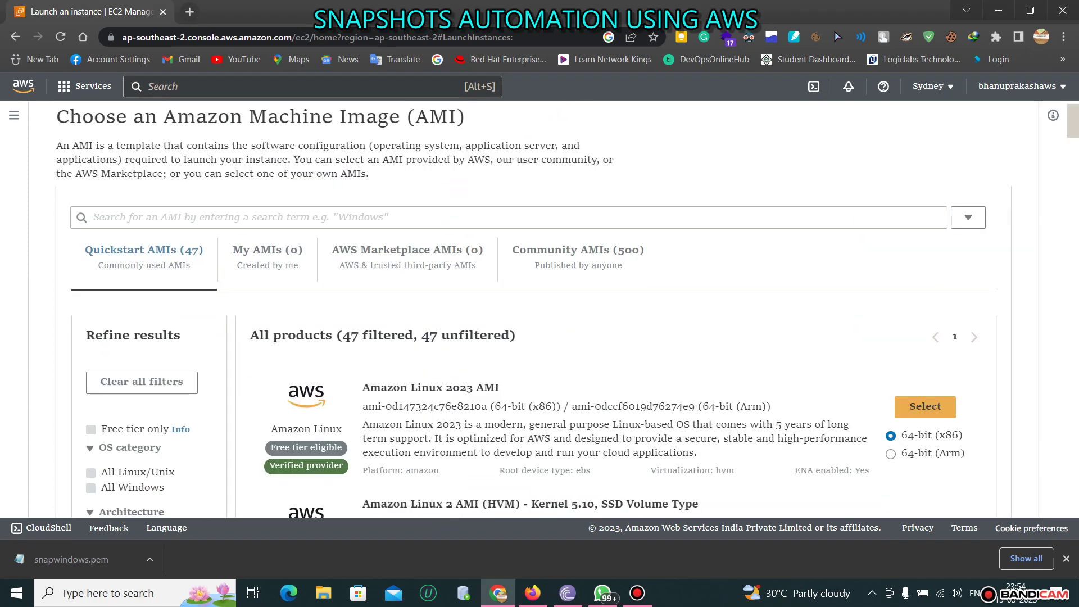
pyautogui.scroll(-2, 540, 309)
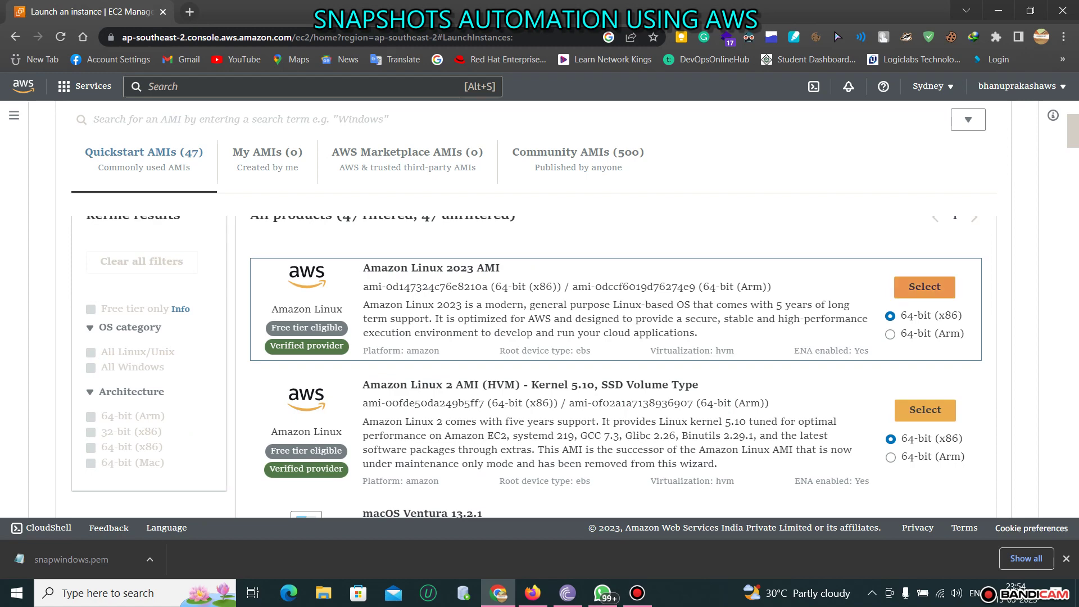
pyautogui.click(925, 286)
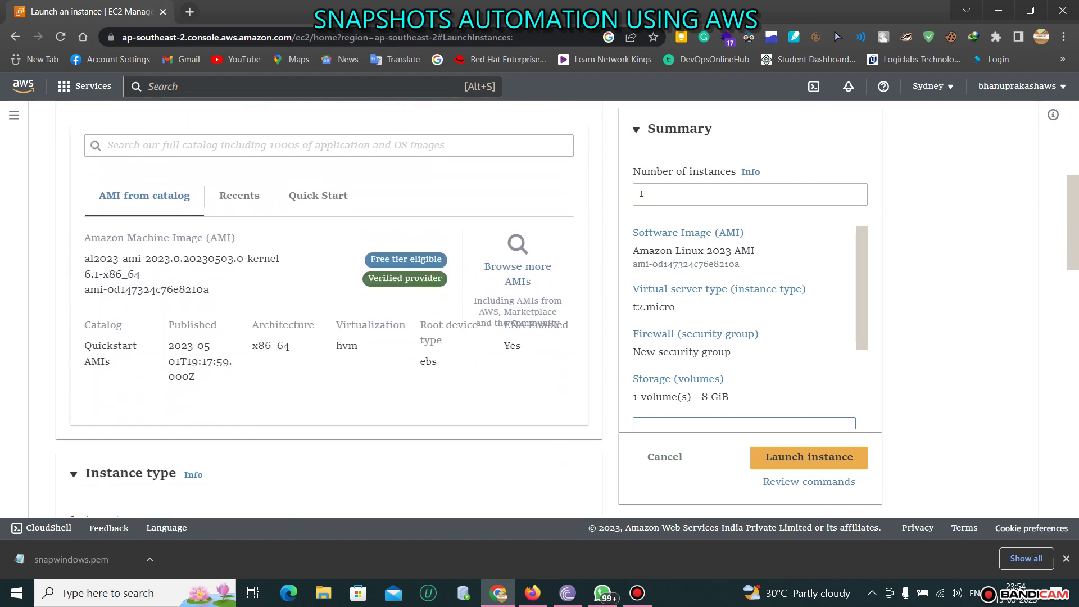
# Step: Review the selected image's catalog details and the instance type settings in the launch form
pyautogui.moveTo(91, 361); pyautogui.dragTo(110, 361)
pyautogui.click(107, 362)
pyautogui.click(108, 361)
pyautogui.scroll(-3, 328, 309)
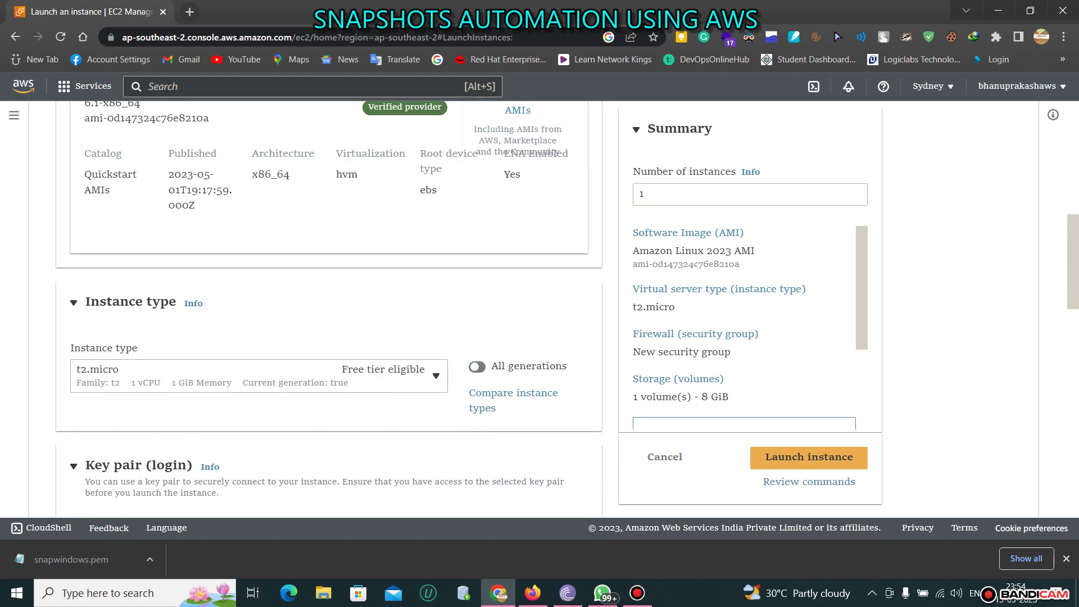
pyautogui.click(258, 375)
pyautogui.click(258, 375)
pyautogui.scroll(-1, 329, 309)
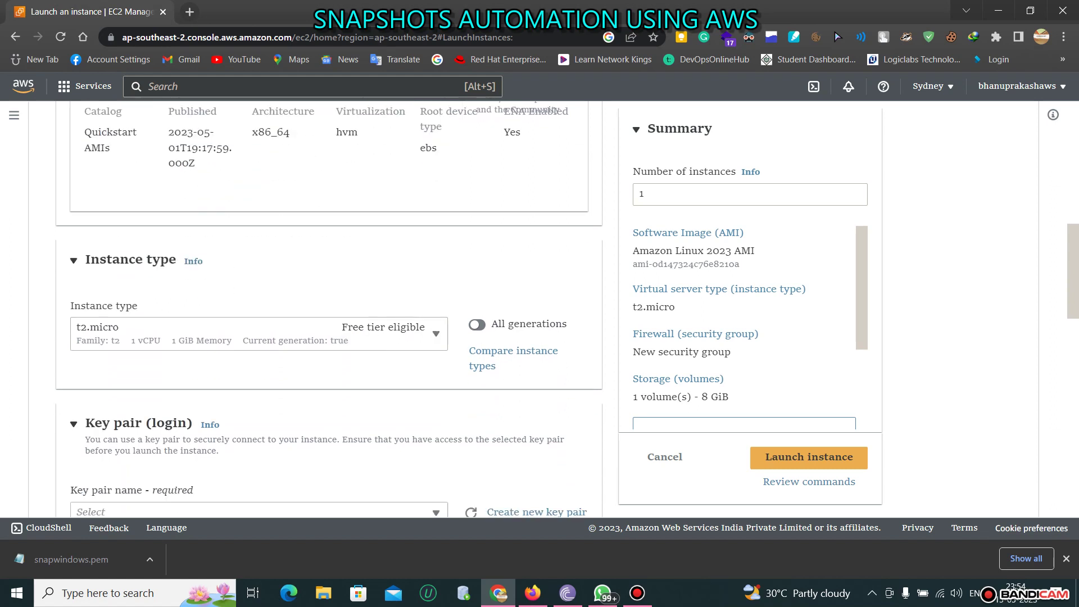
pyautogui.scroll(-3, 328, 309)
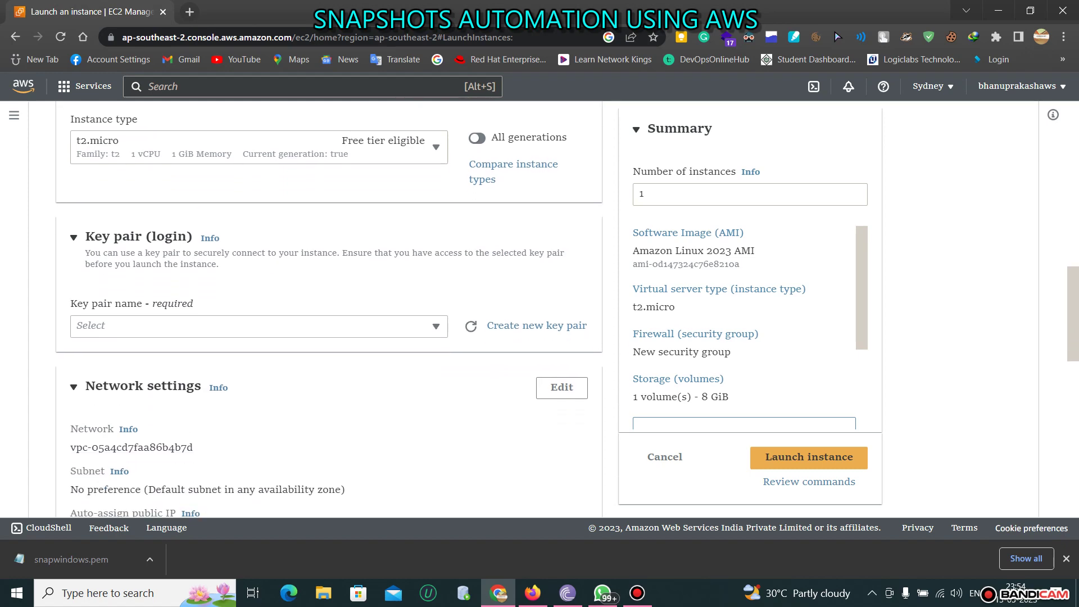
# Step: Create an RSA key pair in .pem format, reusing the instance name SNAPDEMOLINUX as its name
pyautogui.scroll(6, 329, 309)
pyautogui.doubleClick(122, 321)
pyautogui.hotkey('ctrl', 'c')
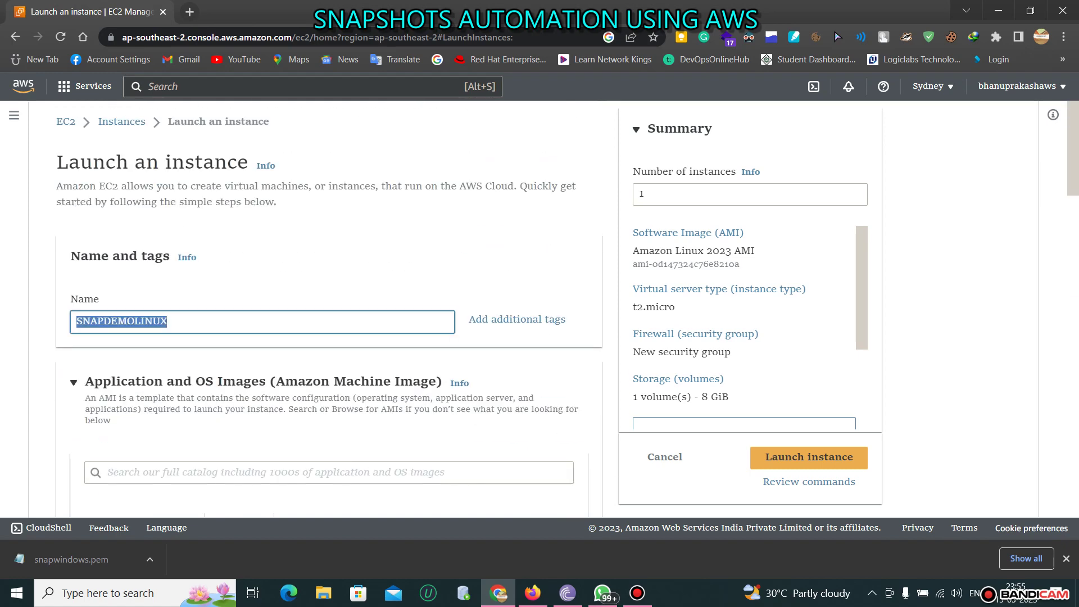
pyautogui.scroll(-12, 329, 309)
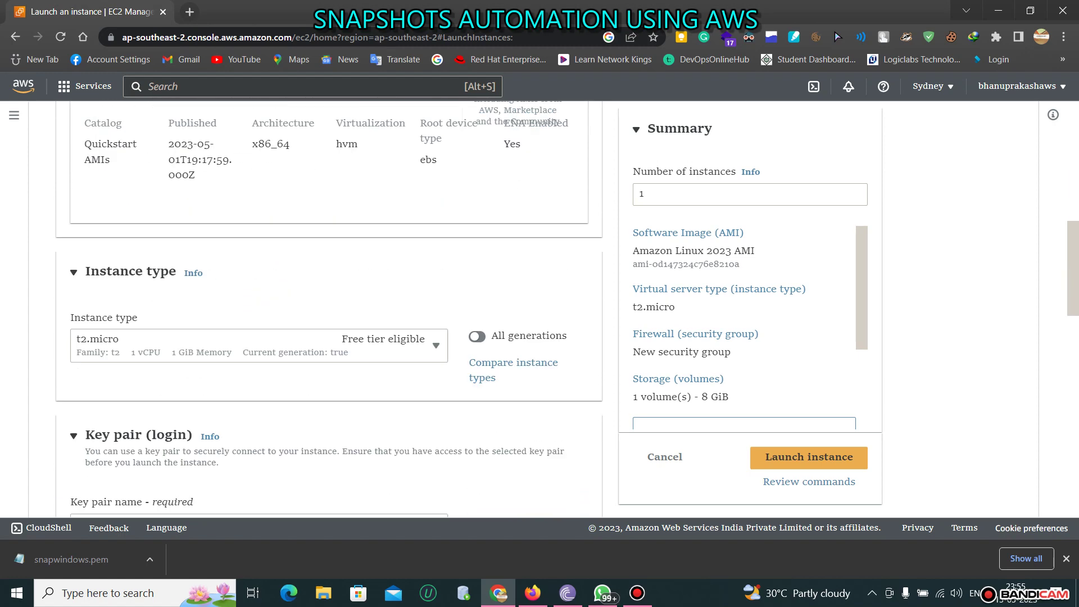
pyautogui.click(537, 276)
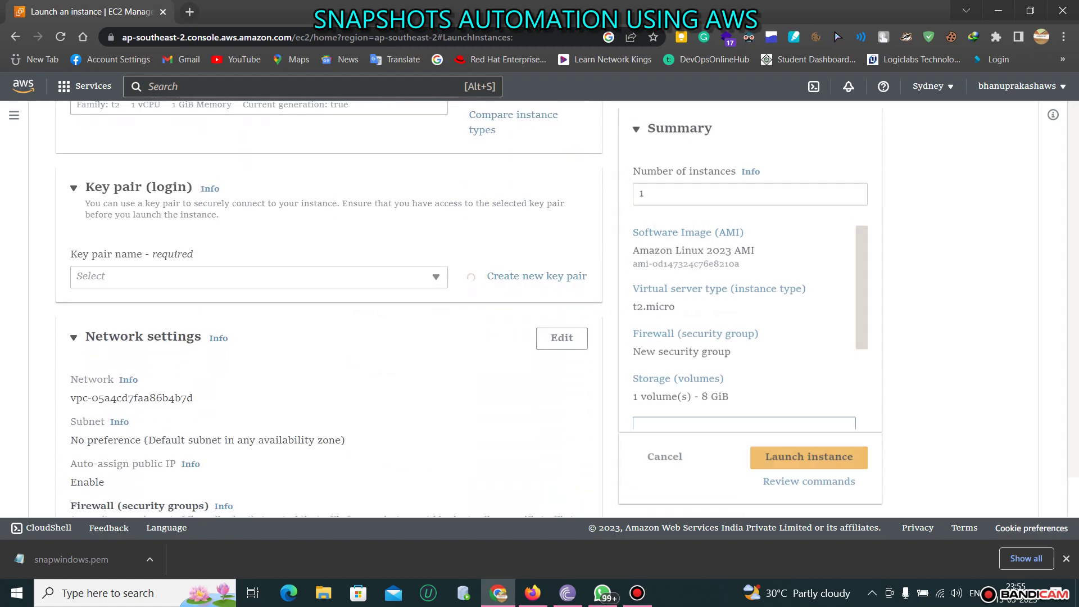
pyautogui.hotkey('ctrl', 'v')
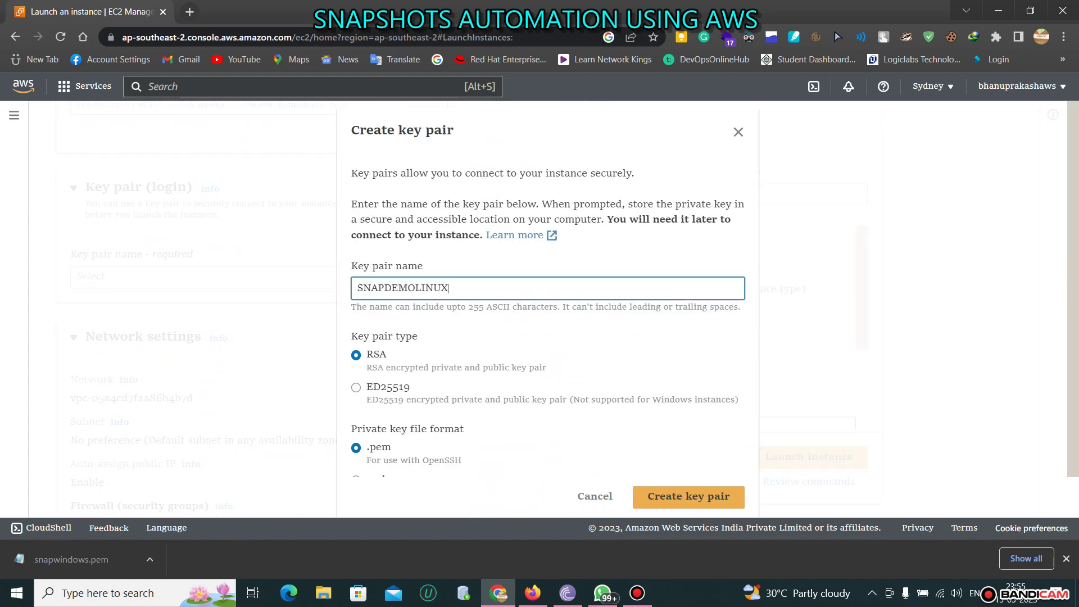
pyautogui.click(688, 497)
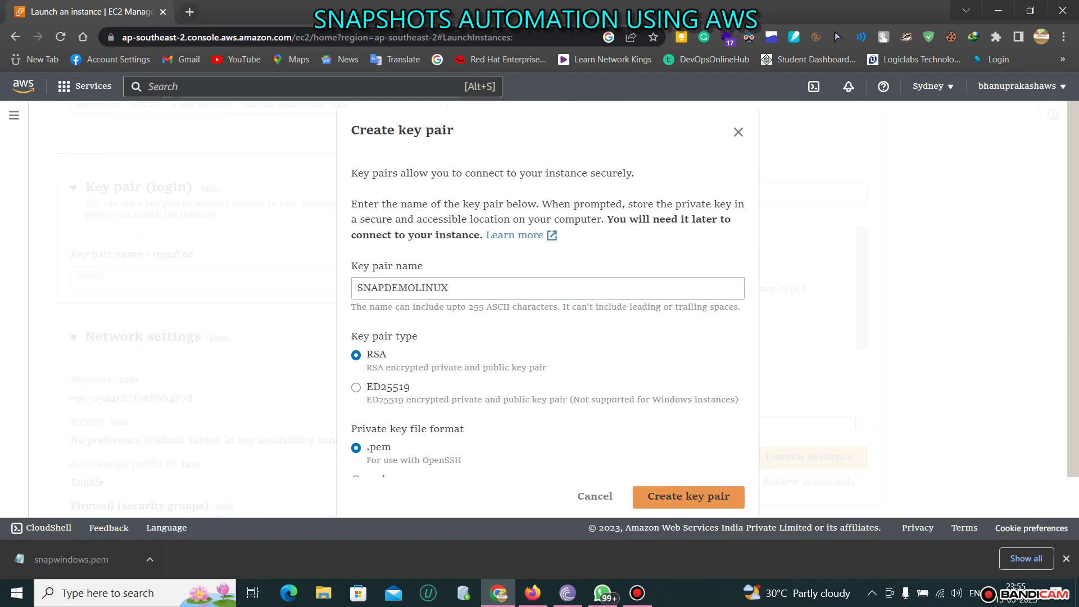
pyautogui.press('Return')
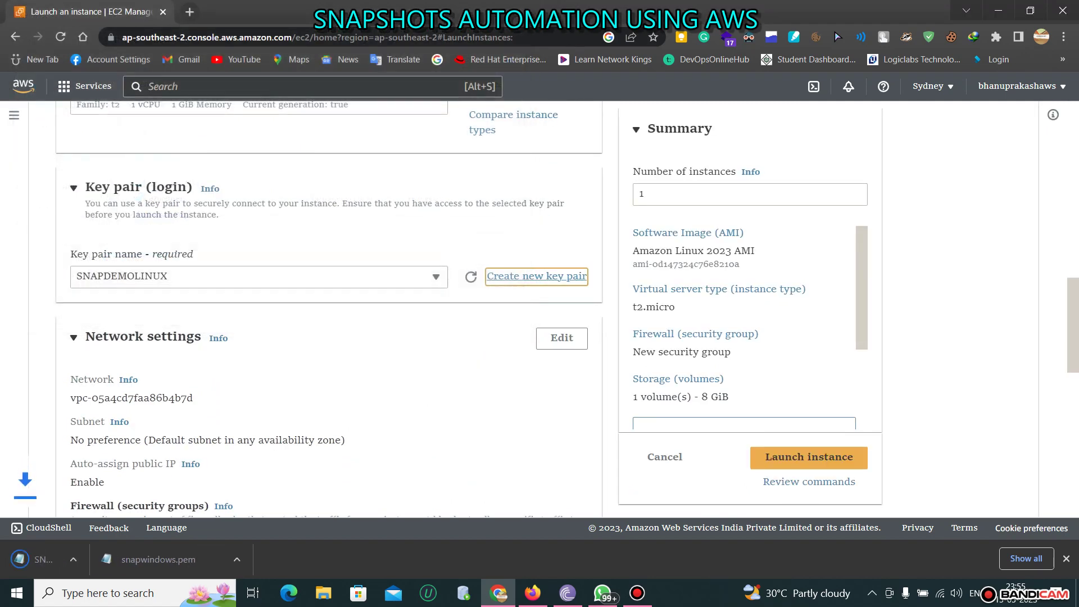
# Step: Edit the network settings and set both the new security group's name and description to SNAPDEMOLINUX
pyautogui.click(143, 268)
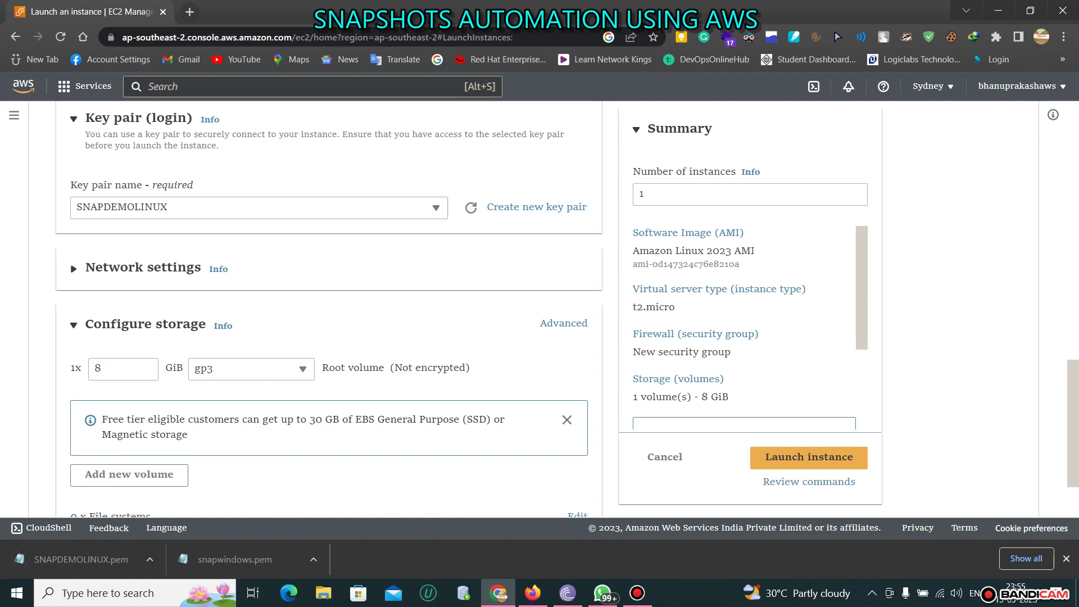
pyautogui.press('Return')
pyautogui.scroll(-8, 329, 309)
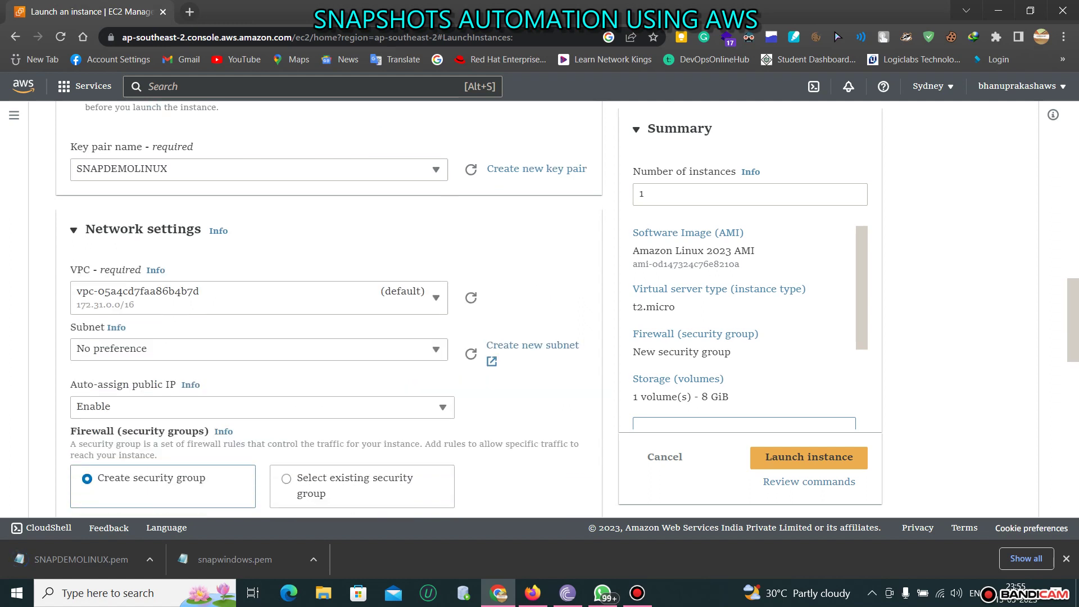
pyautogui.click(157, 261)
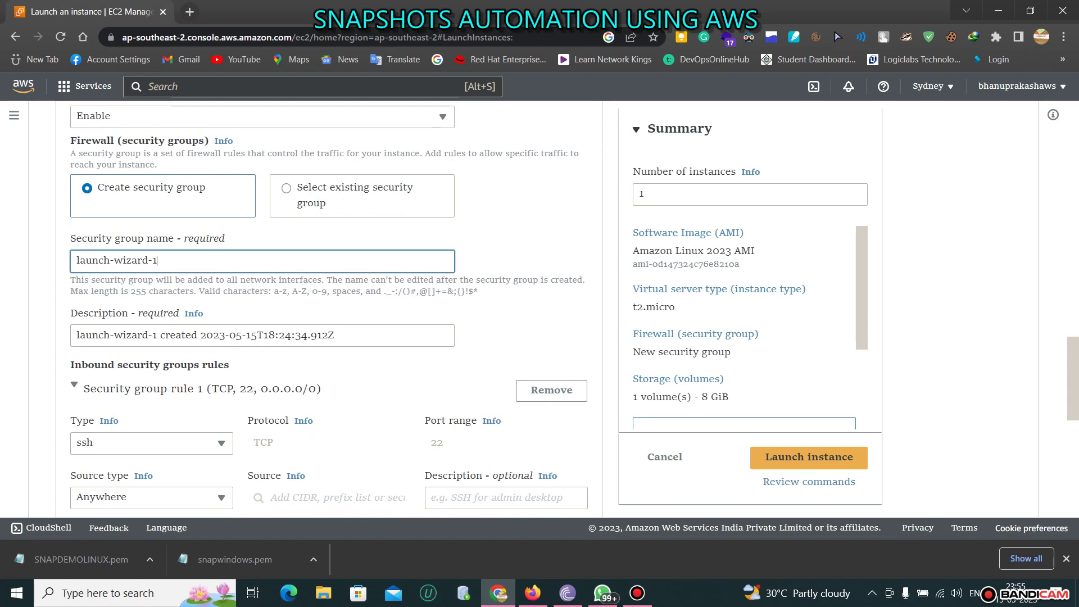
pyautogui.hotkey('ctrl', 'a')
pyautogui.write('SNAPDEMOLINUX')
pyautogui.press('Tab')
pyautogui.write('SNAPDEMOLINUX')
pyautogui.scroll(-4, 329, 309)
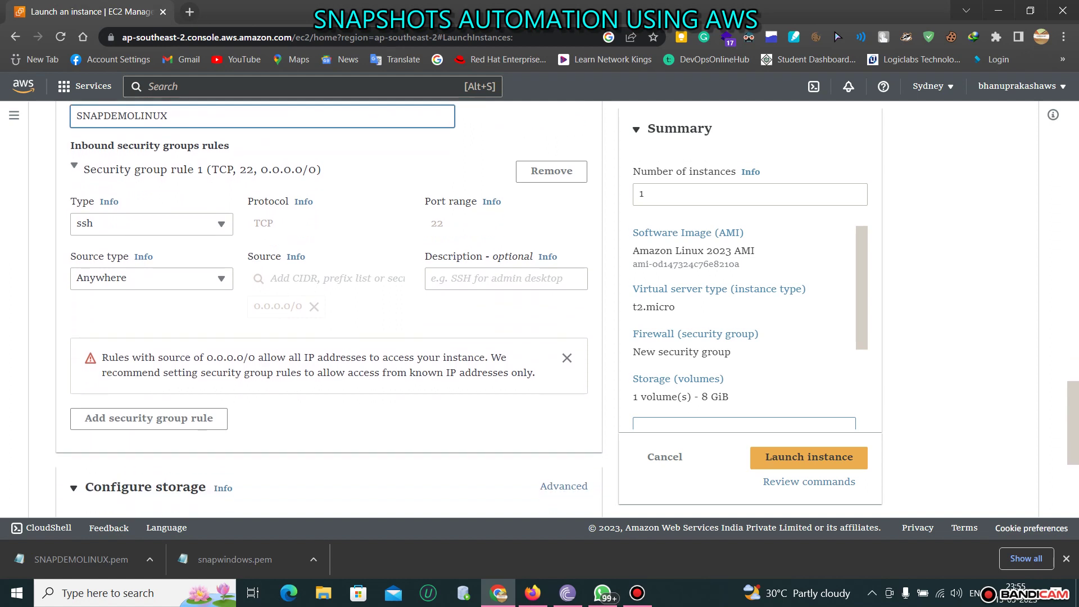
# Step: Add a second gp3 EBS volume to the instance's storage and set its size to 5 GiB
pyautogui.scroll(-5, 328, 309)
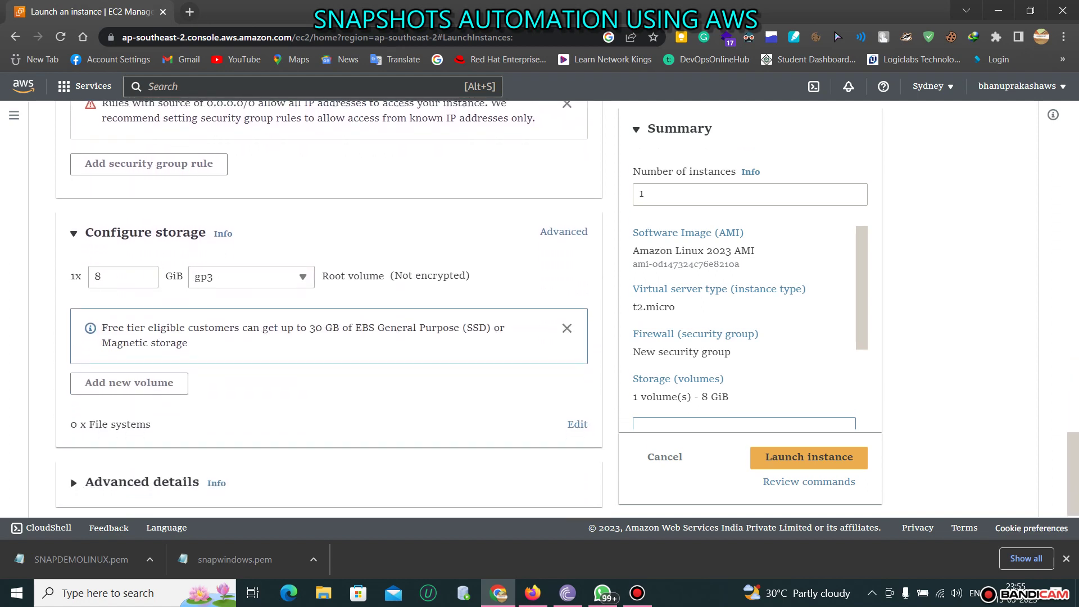
pyautogui.doubleClick(112, 276)
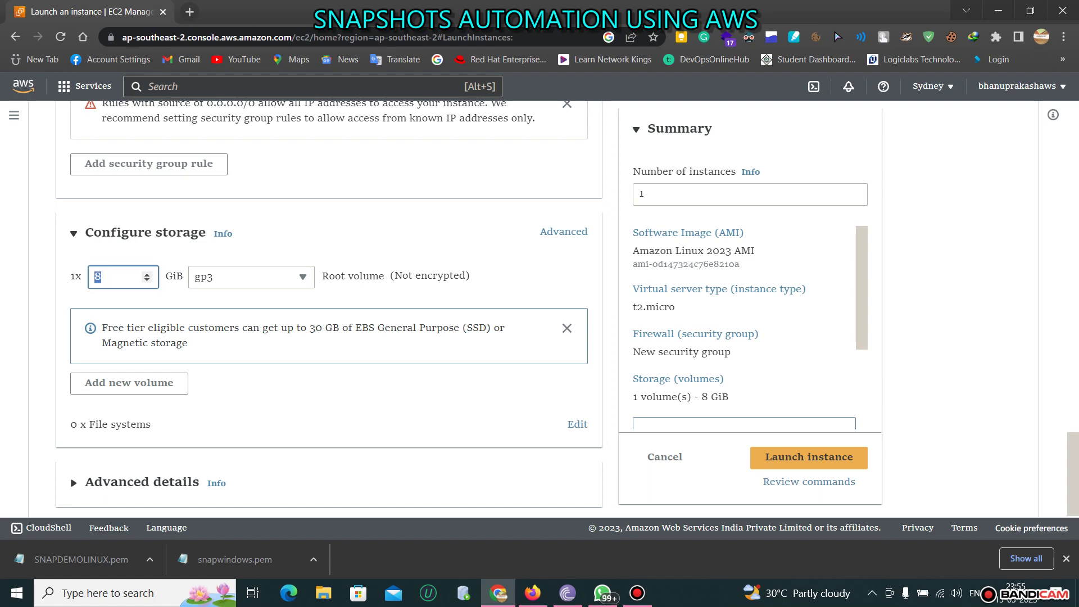
pyautogui.click(129, 383)
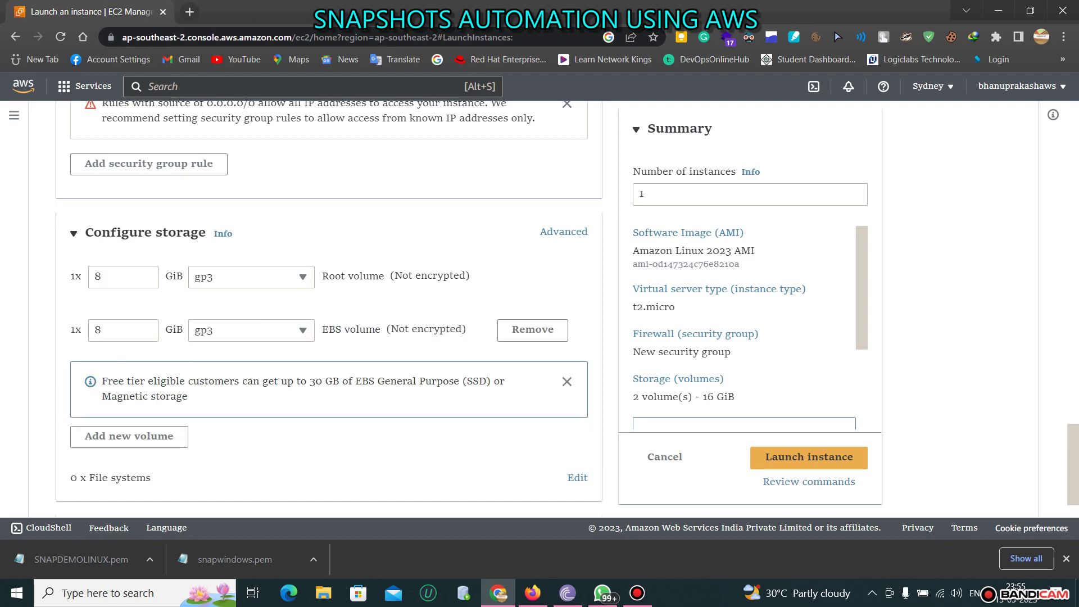
pyautogui.click(113, 329)
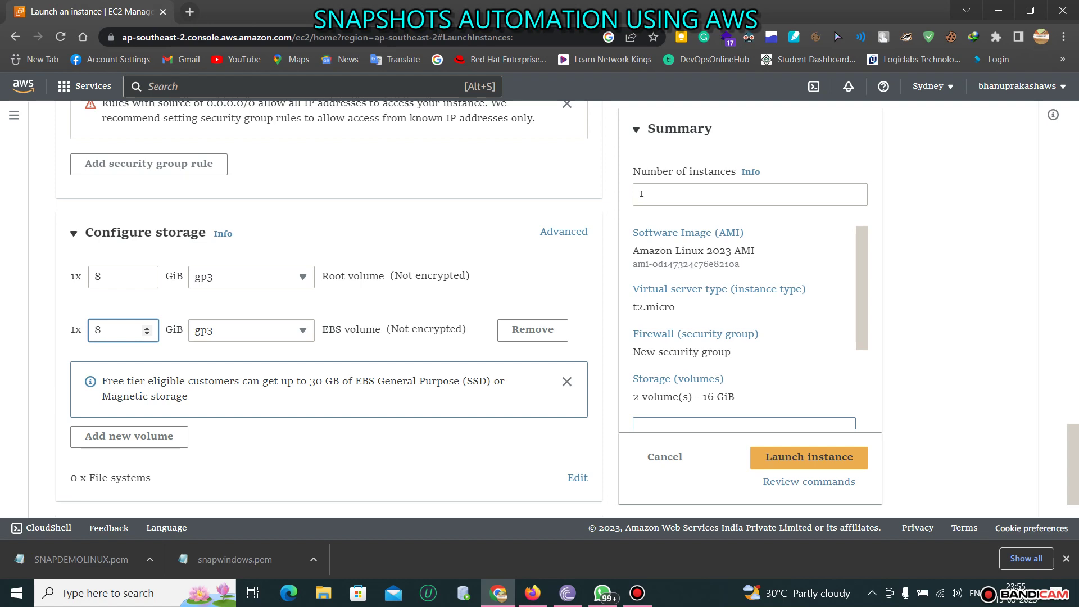
pyautogui.press('BackSpace')
pyautogui.write('5')
pyautogui.scroll(-1, 329, 309)
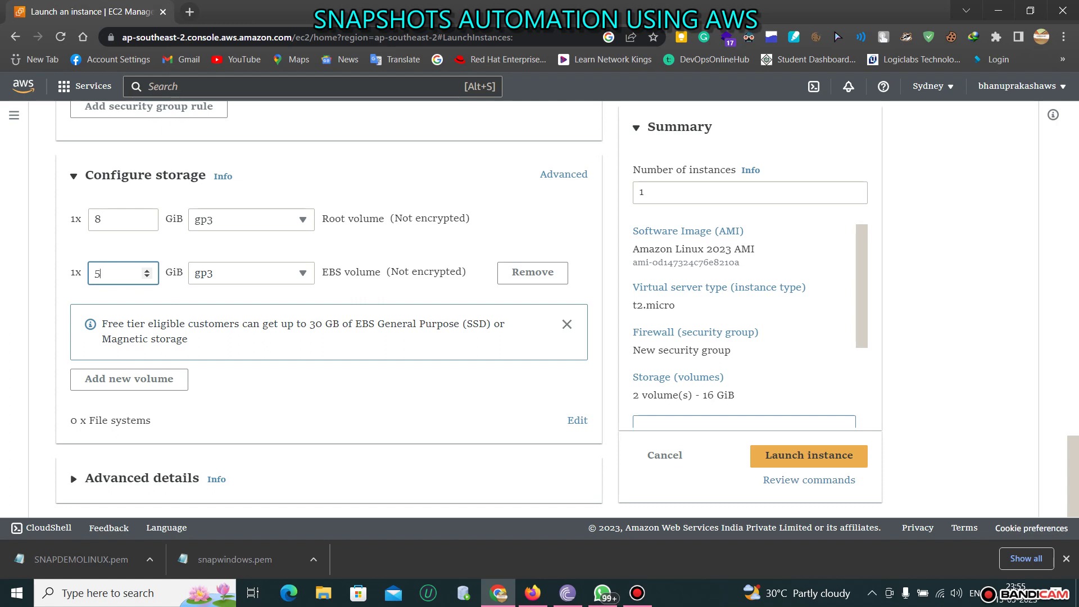
# Step: Launch the configured instance and return to the list of EC2 instances
pyautogui.scroll(-3, 751, 326)
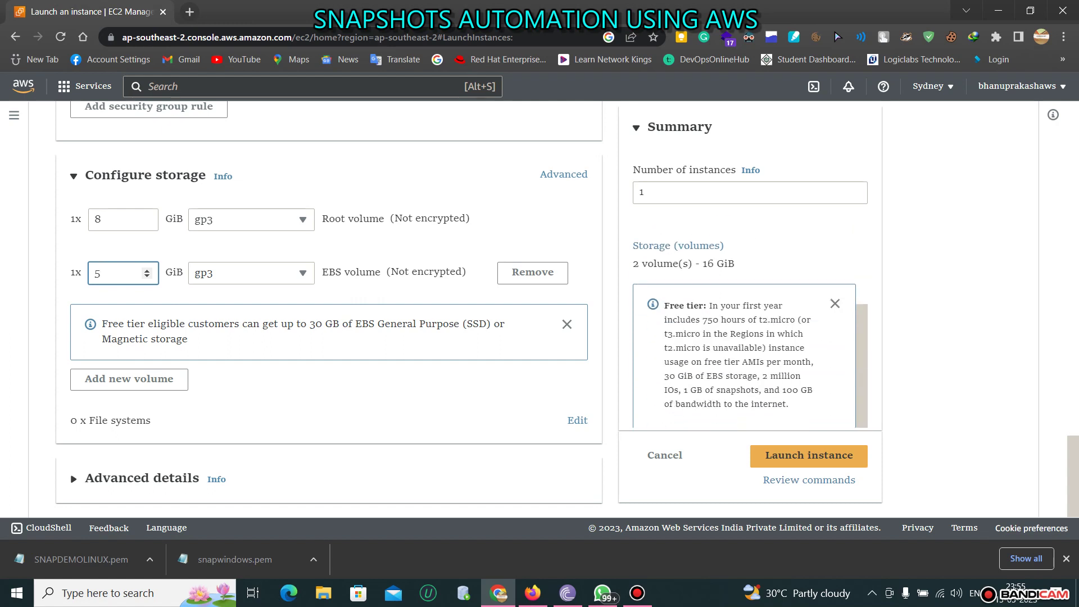
pyautogui.click(808, 455)
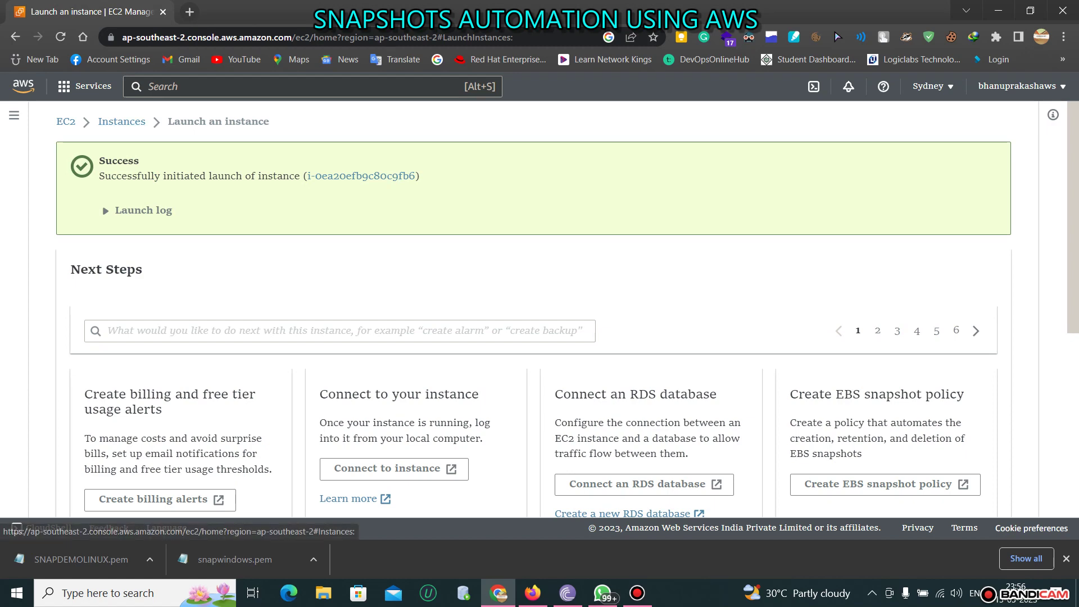
pyautogui.click(121, 122)
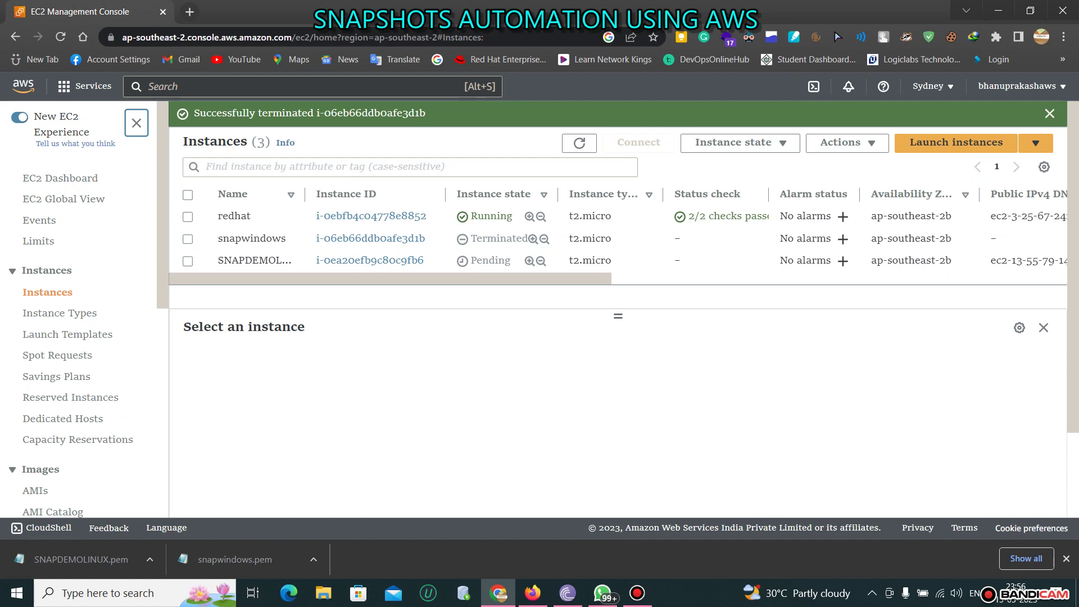
# Step: Check the state of the SNAPDEMOLINUX instance and refresh the instances list
pyautogui.moveTo(511, 261); pyautogui.dragTo(471, 261)
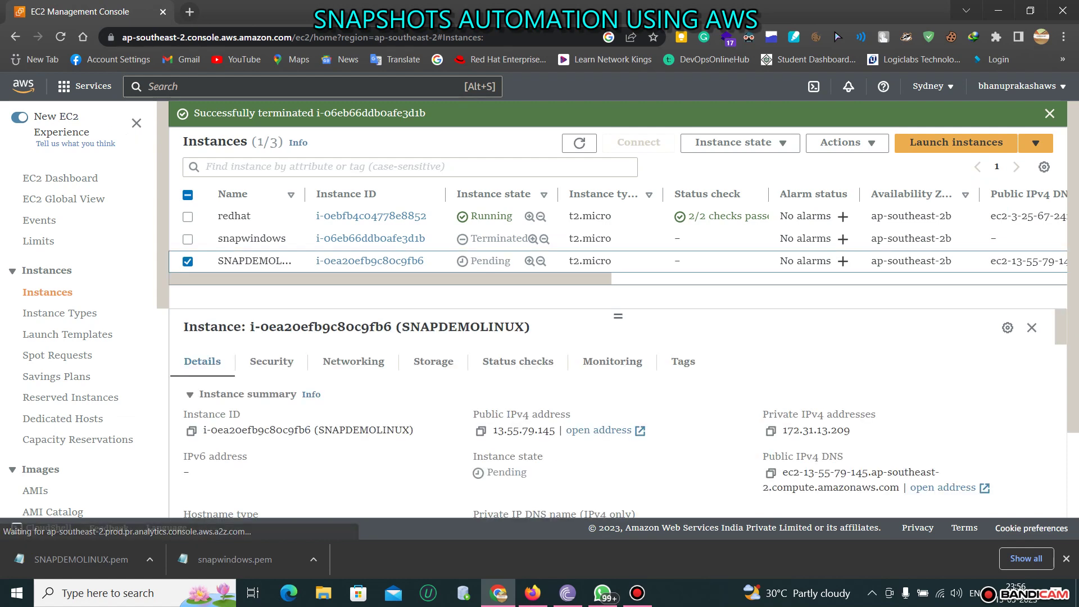
pyautogui.click(470, 261)
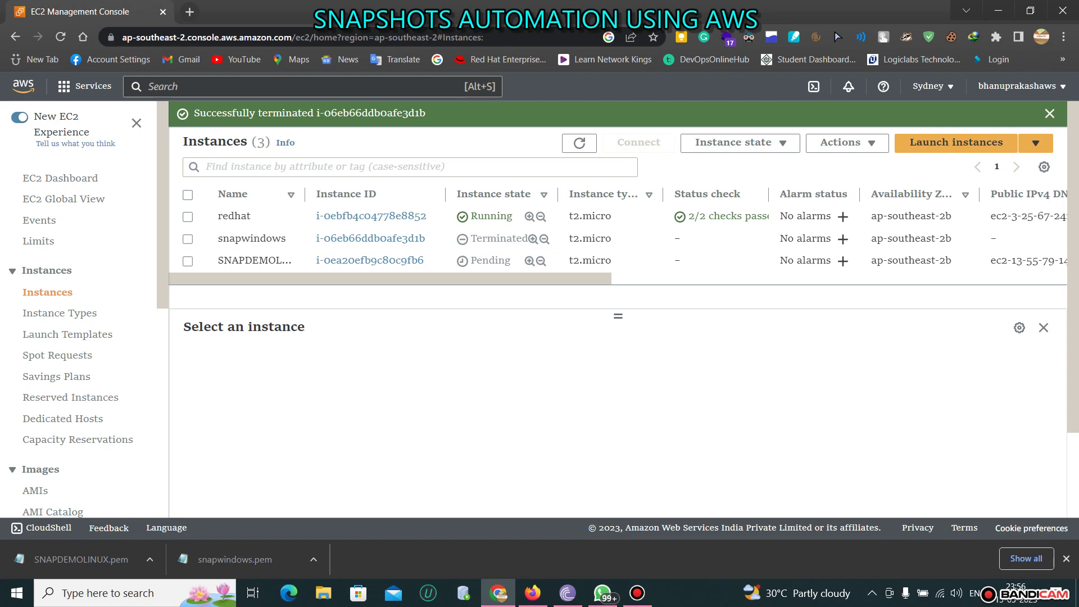
pyautogui.click(579, 144)
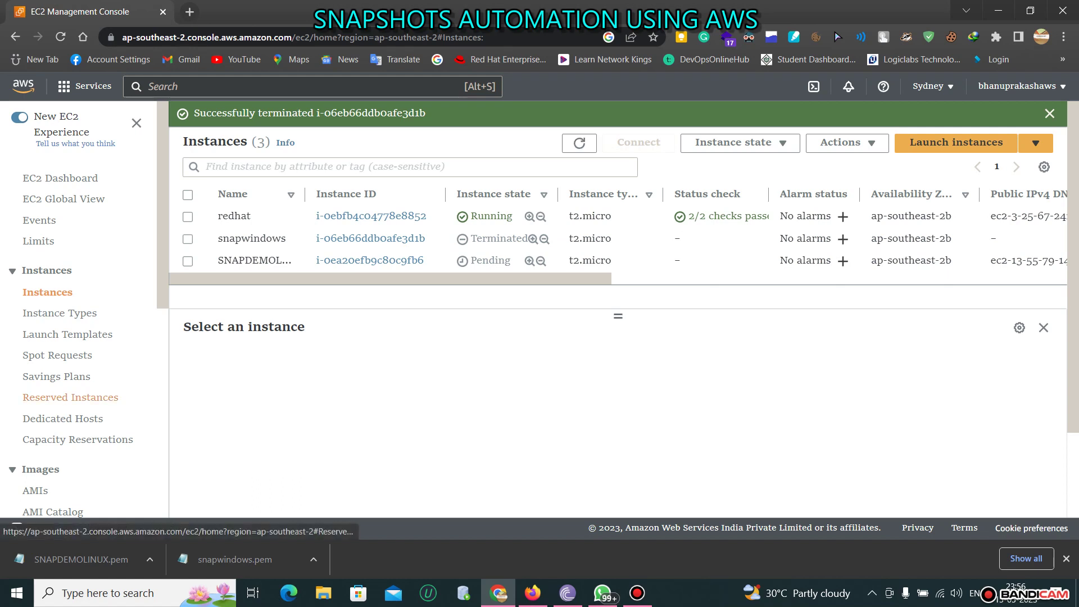
# Step: Open the Elastic Block Store volumes list, refresh it and inspect the 10 GiB gp2 volume
pyautogui.scroll(-3, 71, 397)
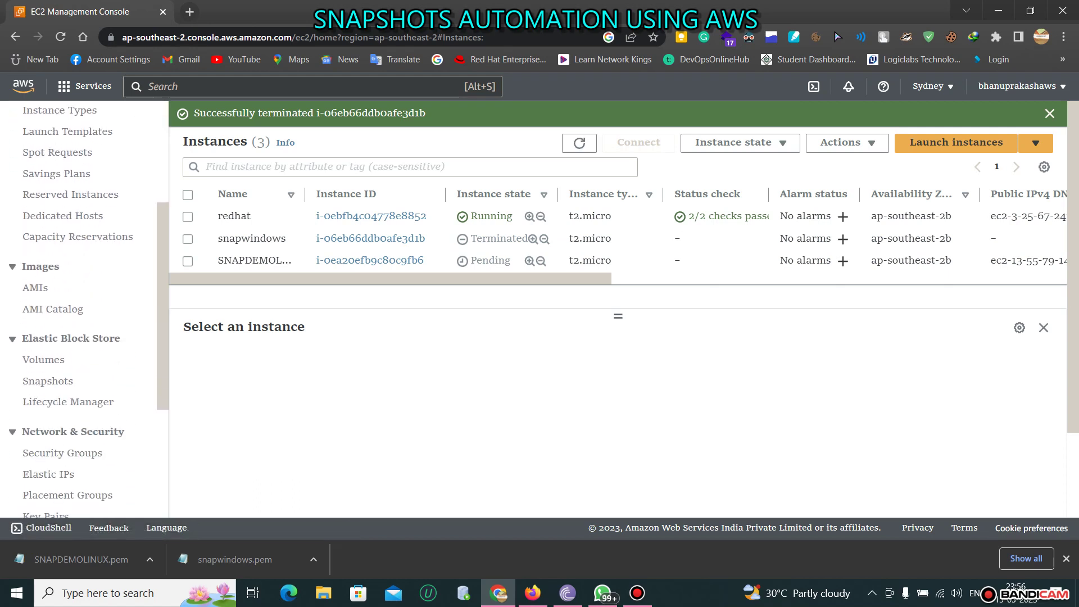
pyautogui.click(43, 359)
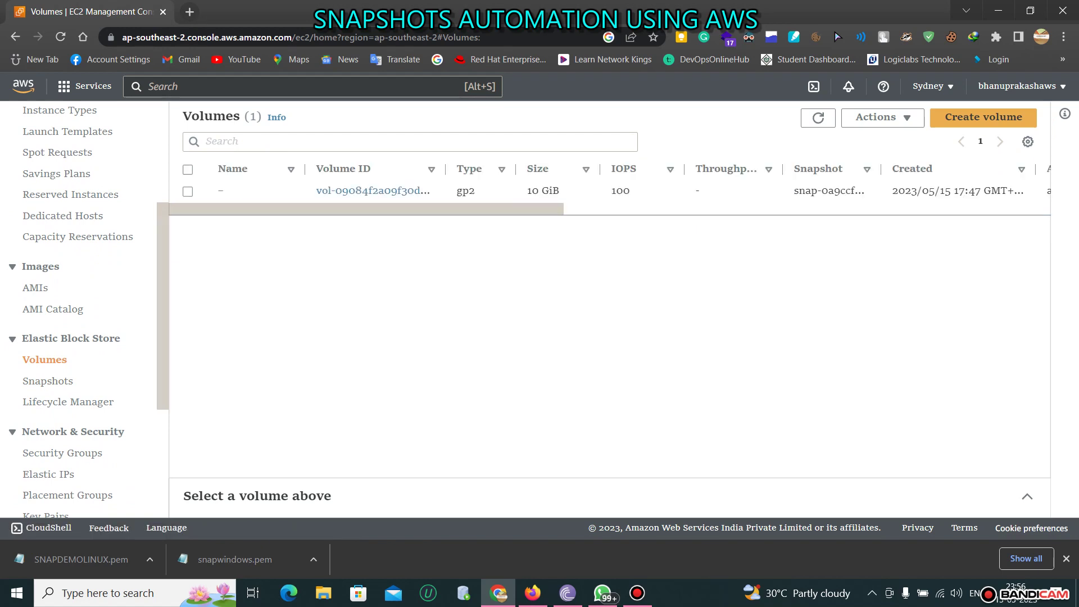
pyautogui.click(818, 117)
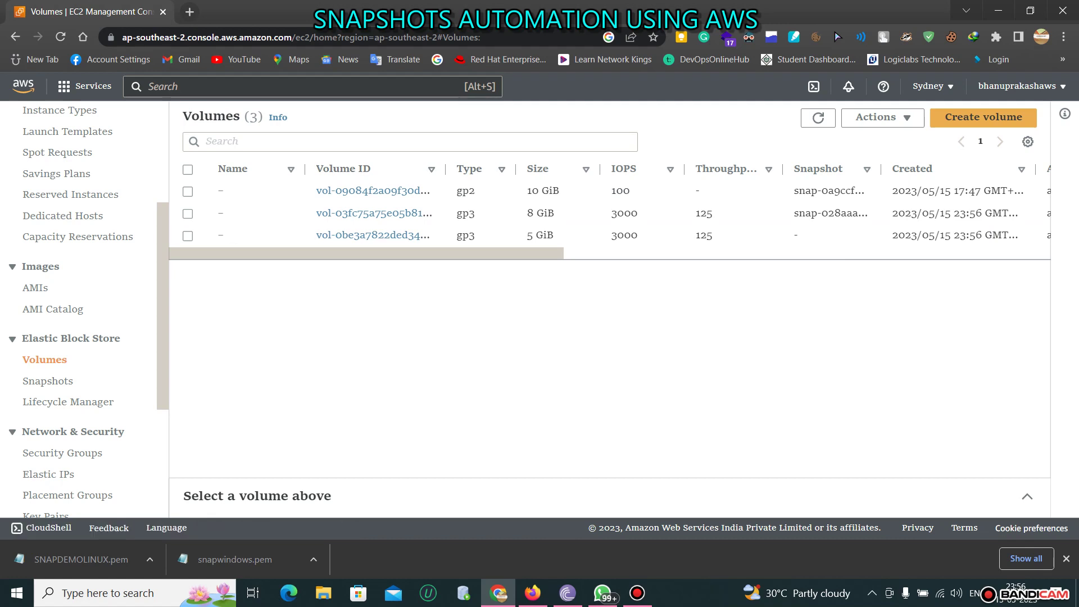
pyautogui.moveTo(527, 192); pyautogui.dragTo(560, 191)
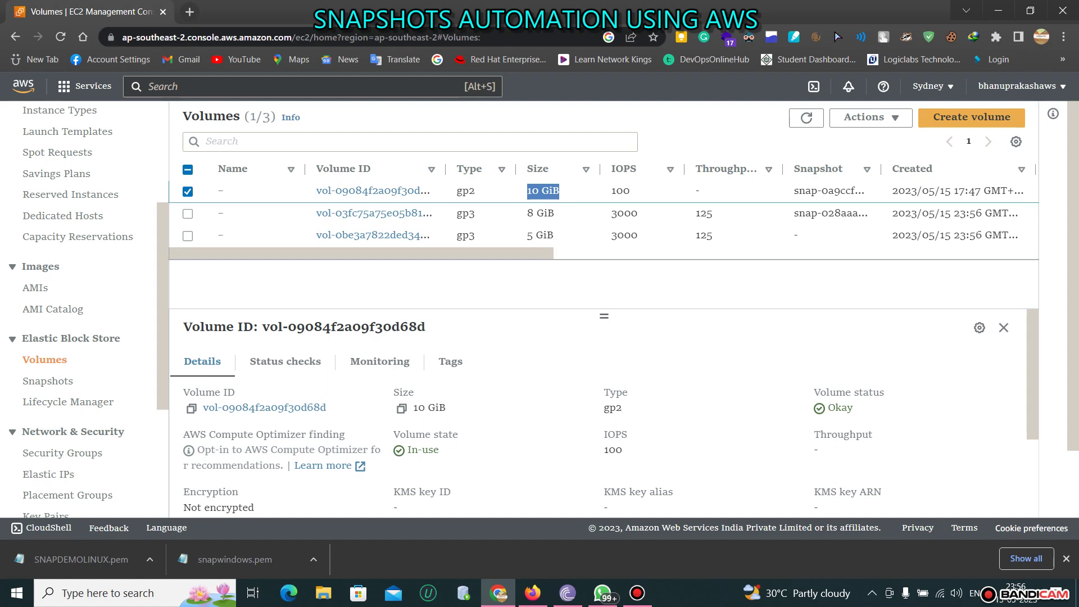
# Step: Create a snapshot of the 5 GiB gp3 volume without a description or tags
pyautogui.moveTo(527, 214); pyautogui.dragTo(554, 236)
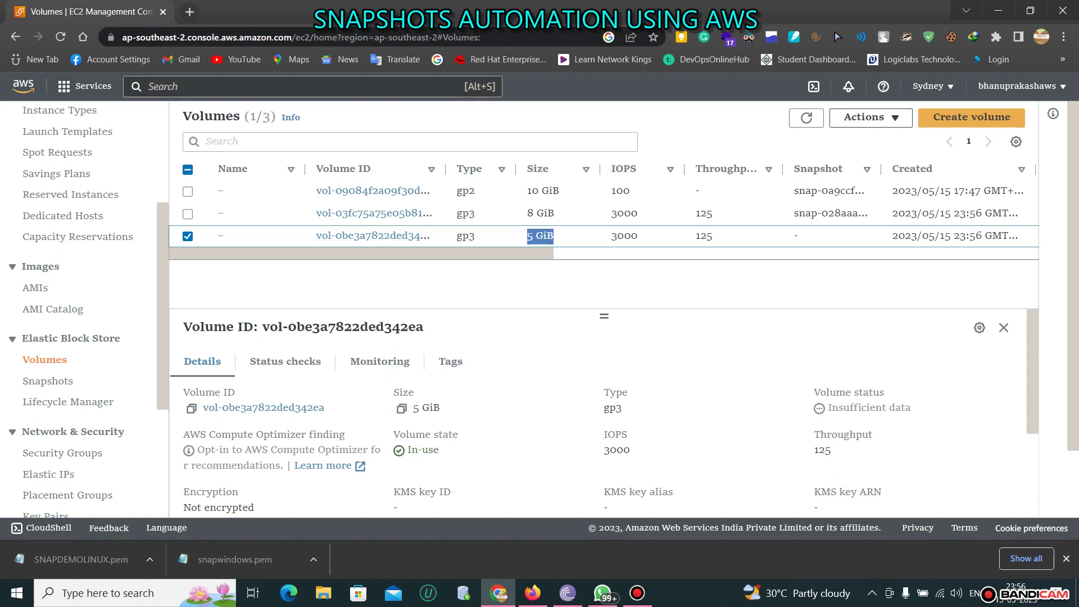
pyautogui.click(870, 117)
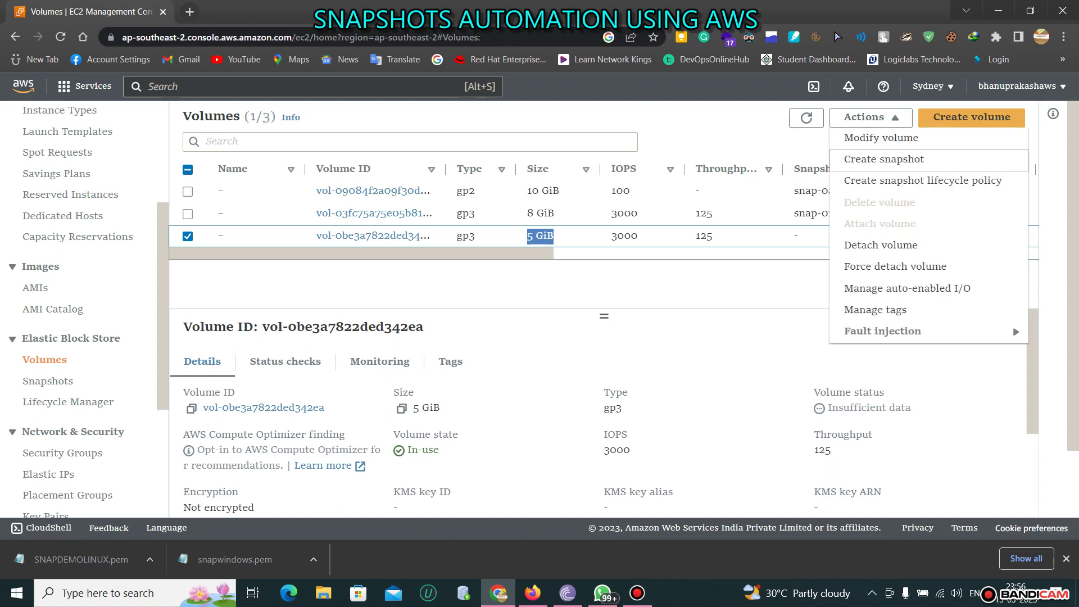
pyautogui.click(883, 159)
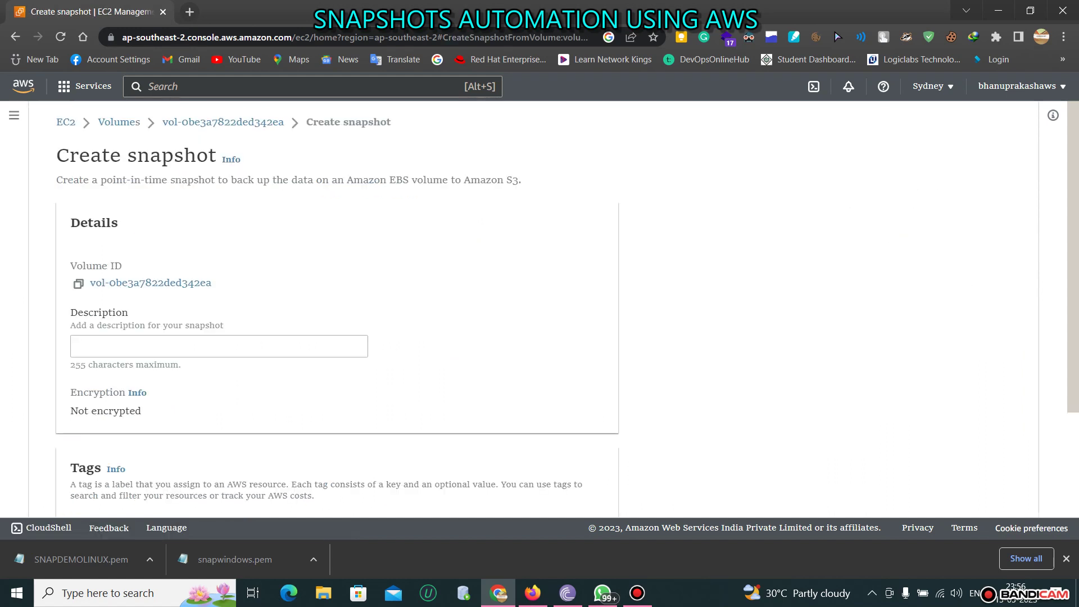
pyautogui.scroll(-3, 539, 309)
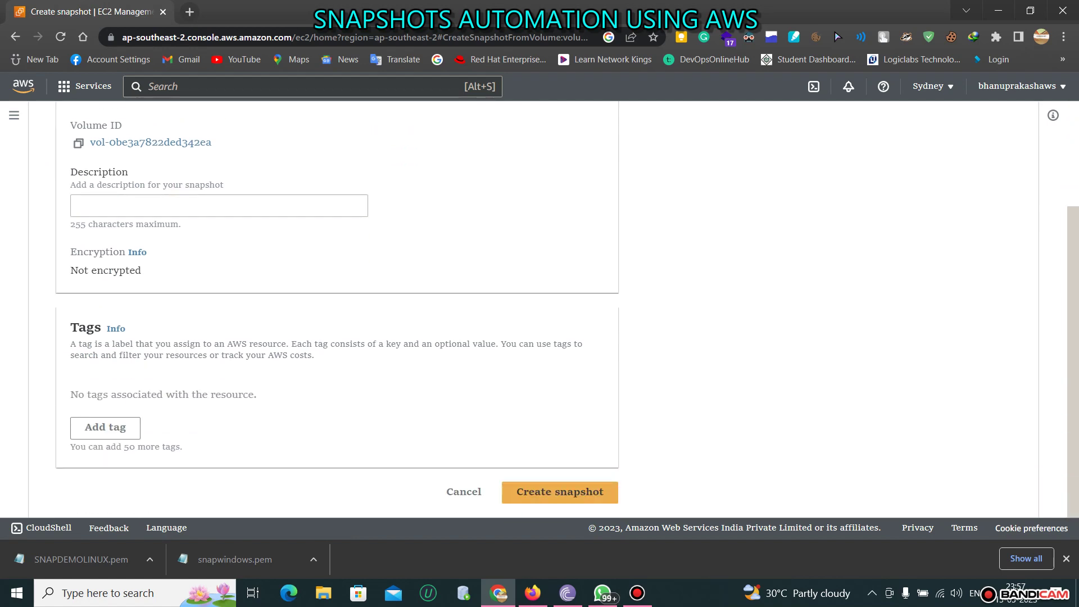
pyautogui.click(560, 492)
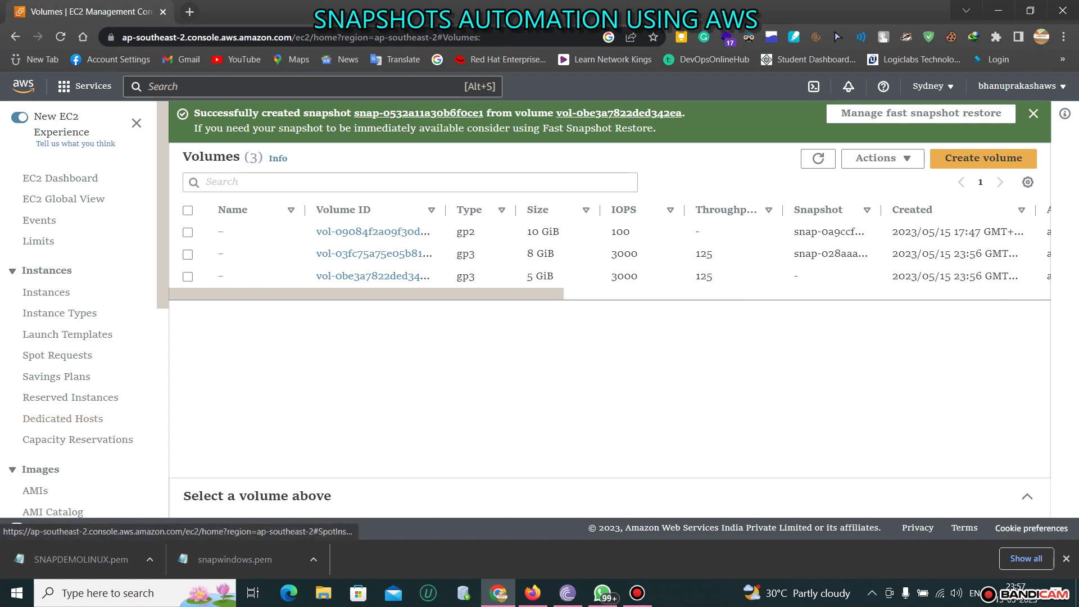
# Step: Open the Elastic Block Store snapshots list and select the new 5 GiB snapshot
pyautogui.scroll(-3, 84, 337)
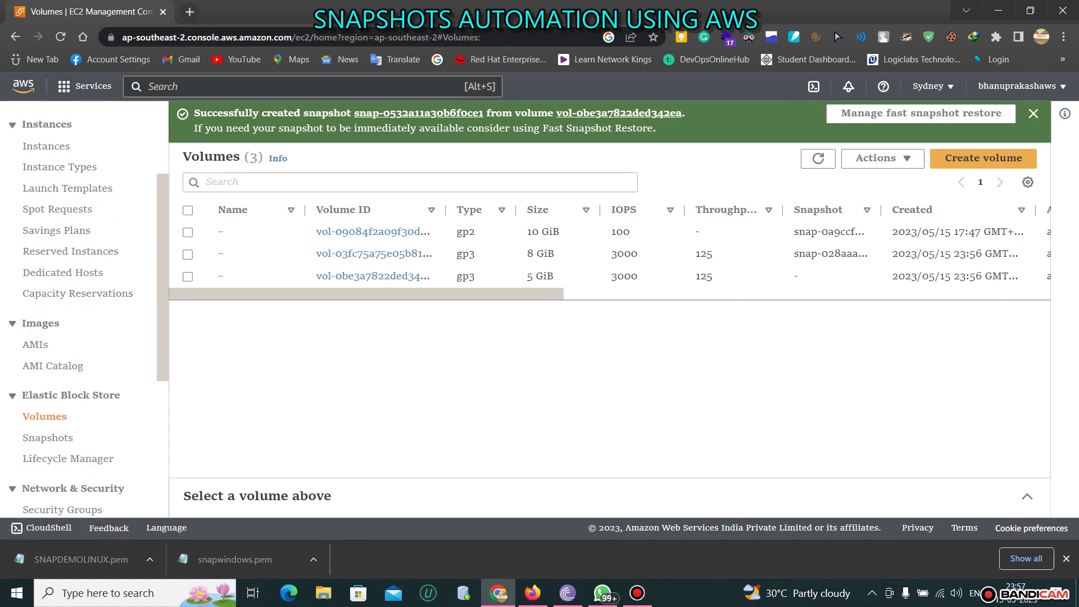
pyautogui.click(48, 437)
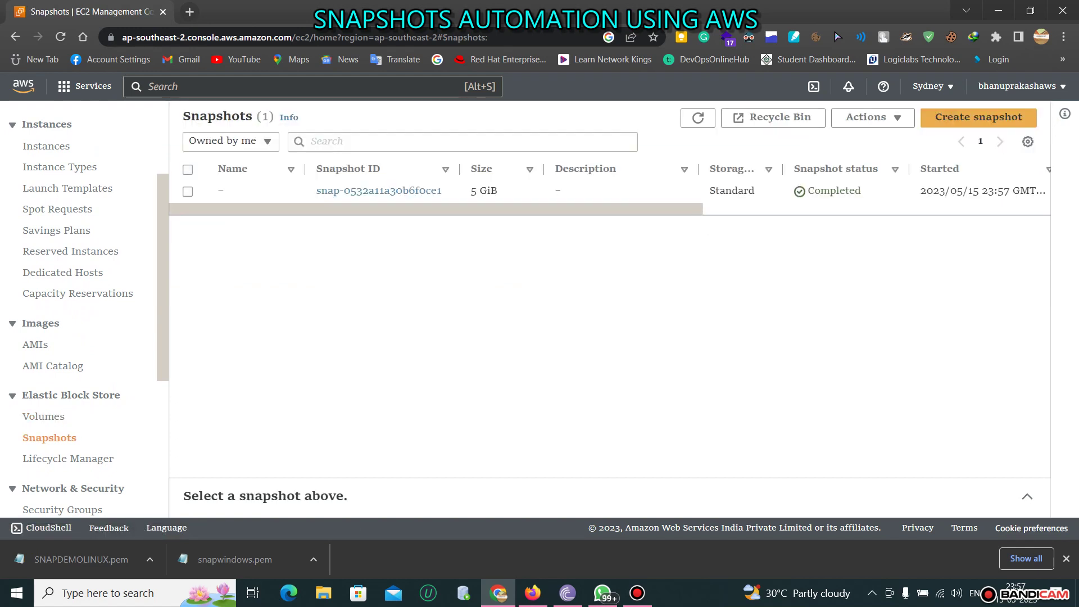
pyautogui.moveTo(471, 190); pyautogui.dragTo(498, 190)
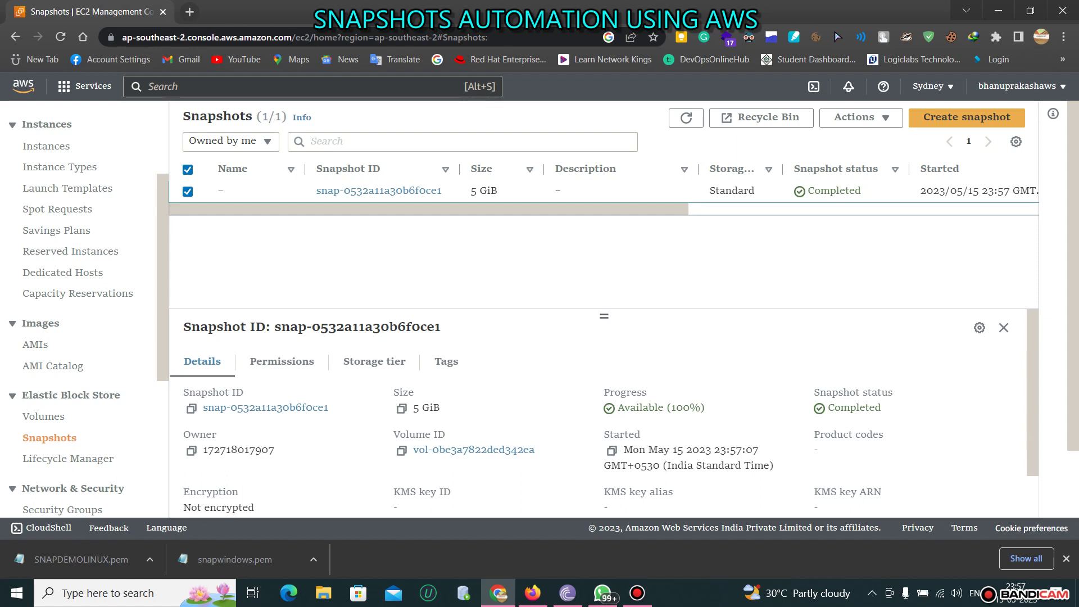
# Step: Copy the selected 5 GiB snapshot to the destination region ap-south-1 without encryption
pyautogui.click(860, 117)
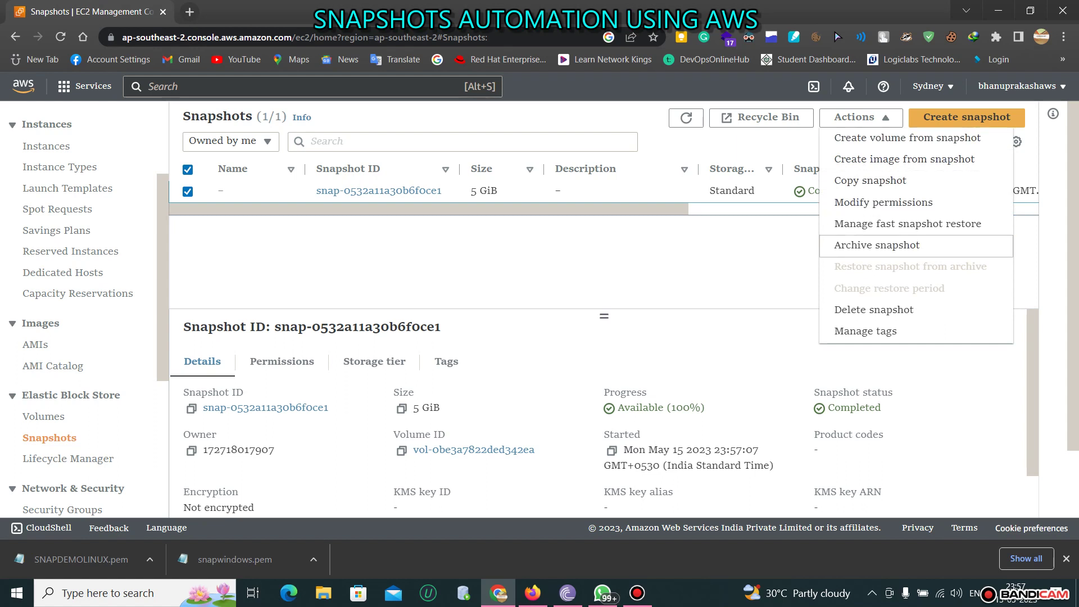
pyautogui.click(870, 180)
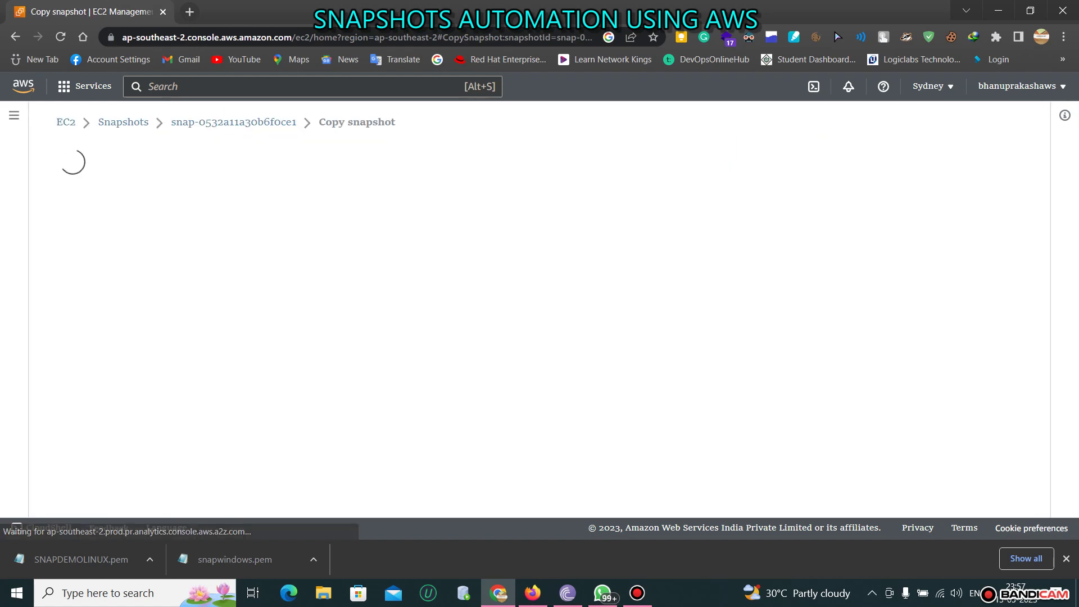
pyautogui.scroll(-2, 540, 309)
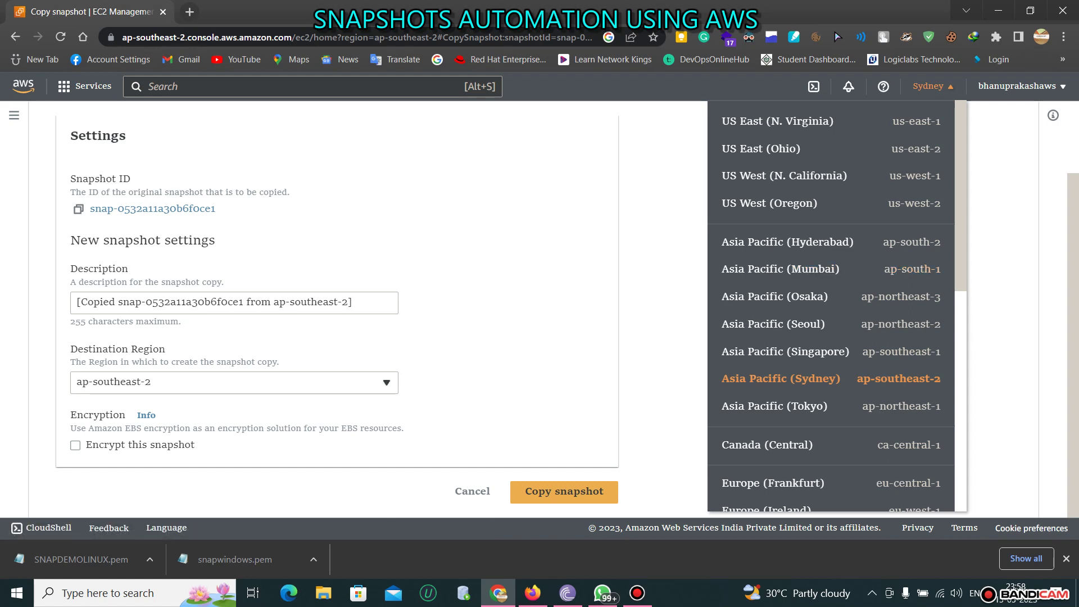
pyautogui.click(386, 382)
pyautogui.press('Up')
pyautogui.press('Up')
pyautogui.press('Up')
pyautogui.press('Up')
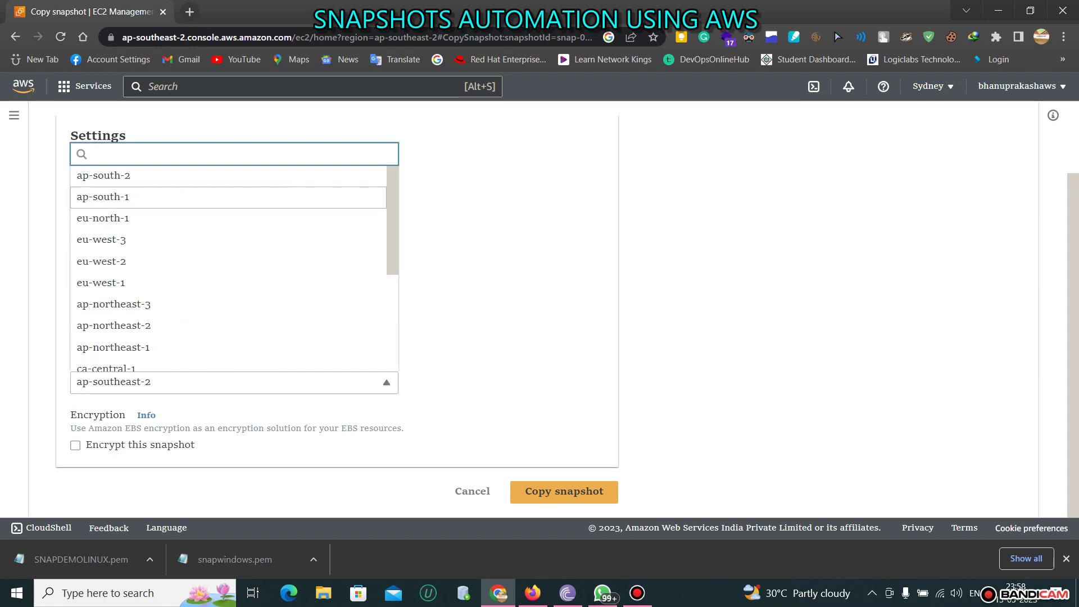
pyautogui.press('Return')
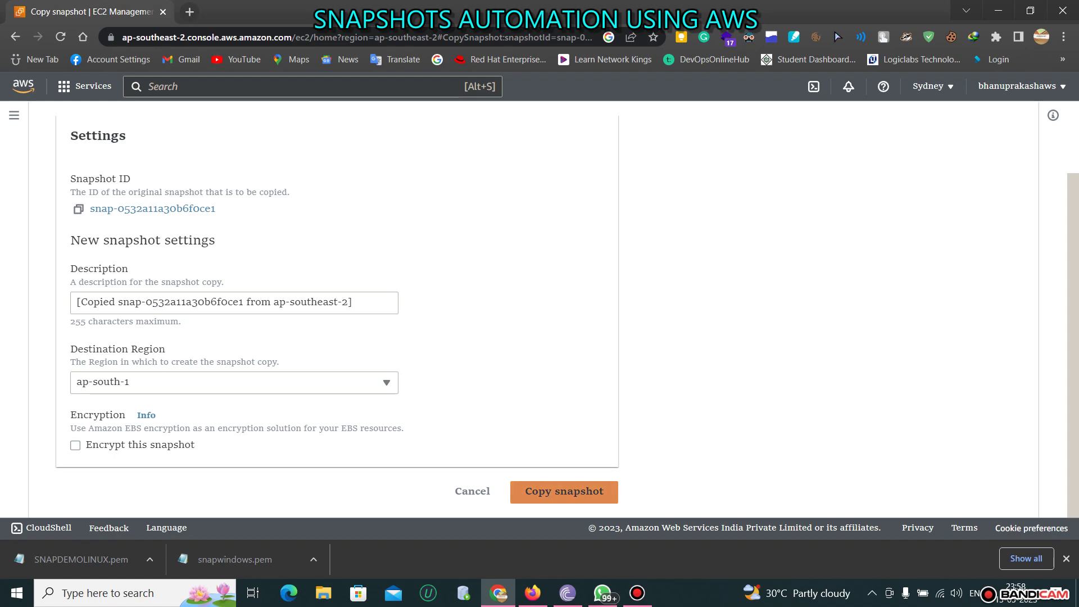
pyautogui.press('Return')
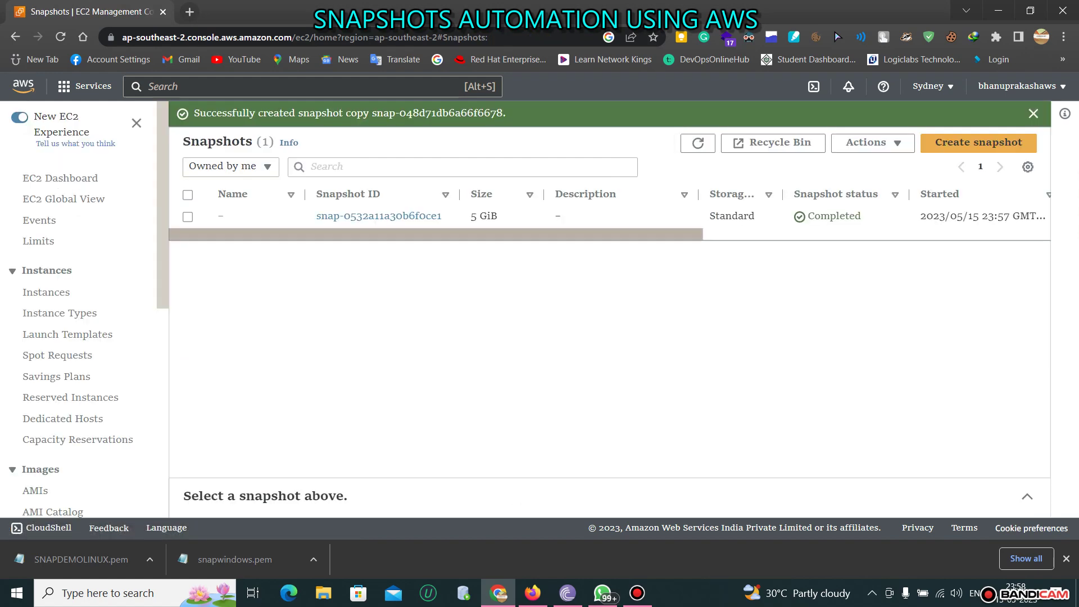
# Step: Switch the console region to Asia Pacific (Mumbai) and inspect the copied 5 GiB snapshot's details
pyautogui.click(932, 86)
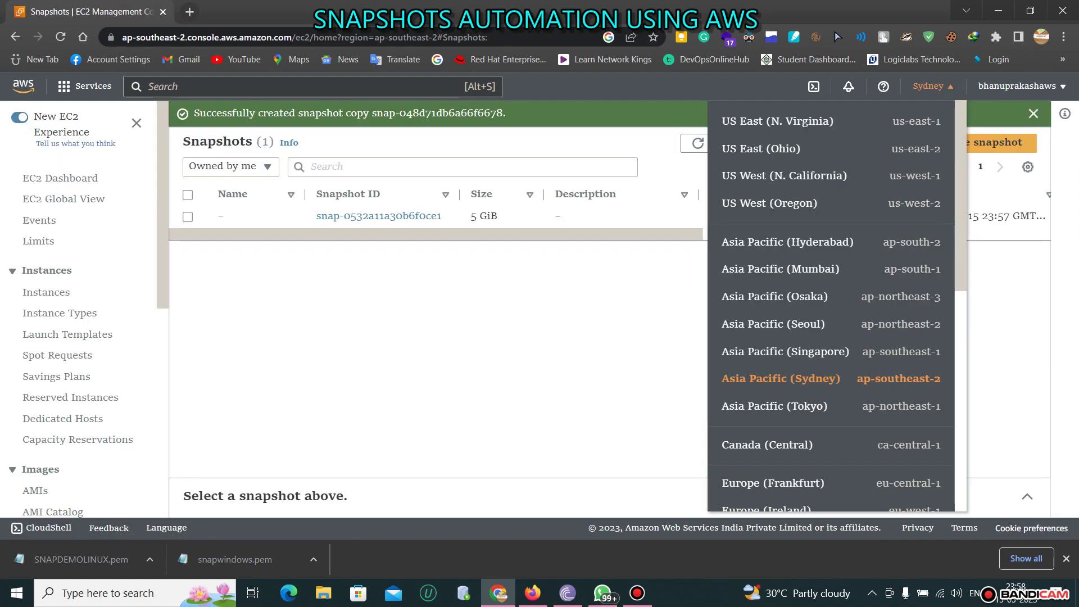
pyautogui.click(781, 269)
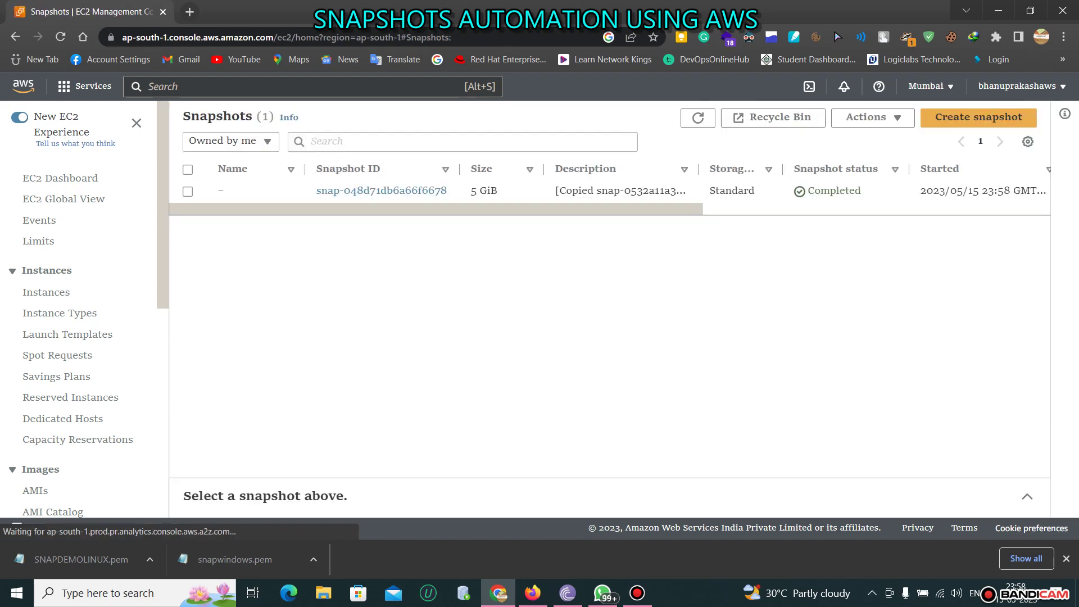
pyautogui.moveTo(498, 190); pyautogui.dragTo(317, 190)
pyautogui.click(253, 190)
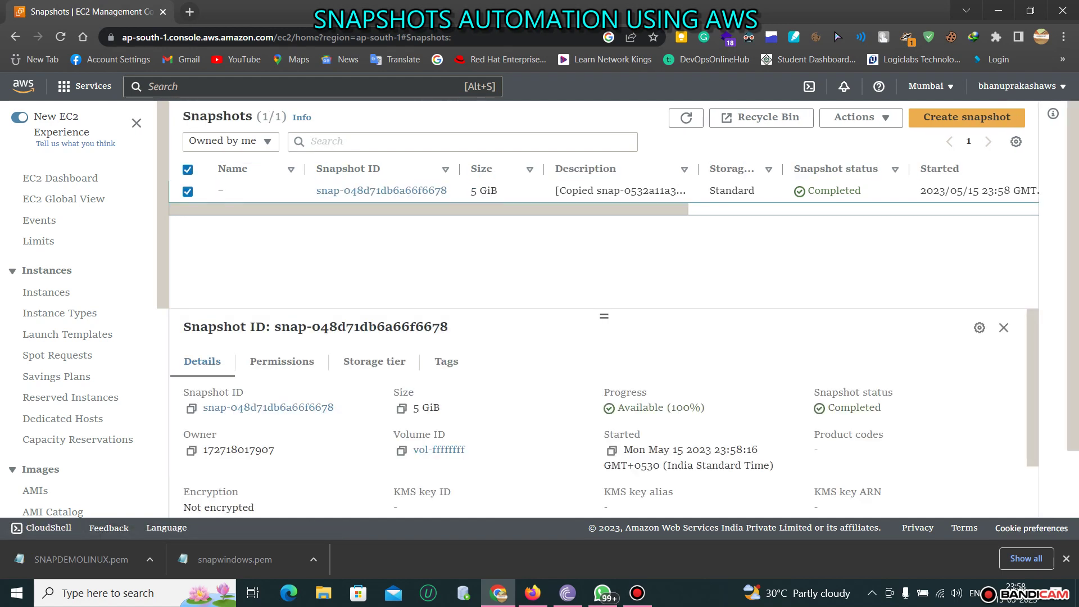
pyautogui.moveTo(470, 190); pyautogui.dragTo(497, 190)
pyautogui.click(427, 209)
# Step: Create an unencrypted 5 GiB General Purpose SSD (gp2) volume in ap-south-1a from the copied snapshot
pyautogui.click(860, 117)
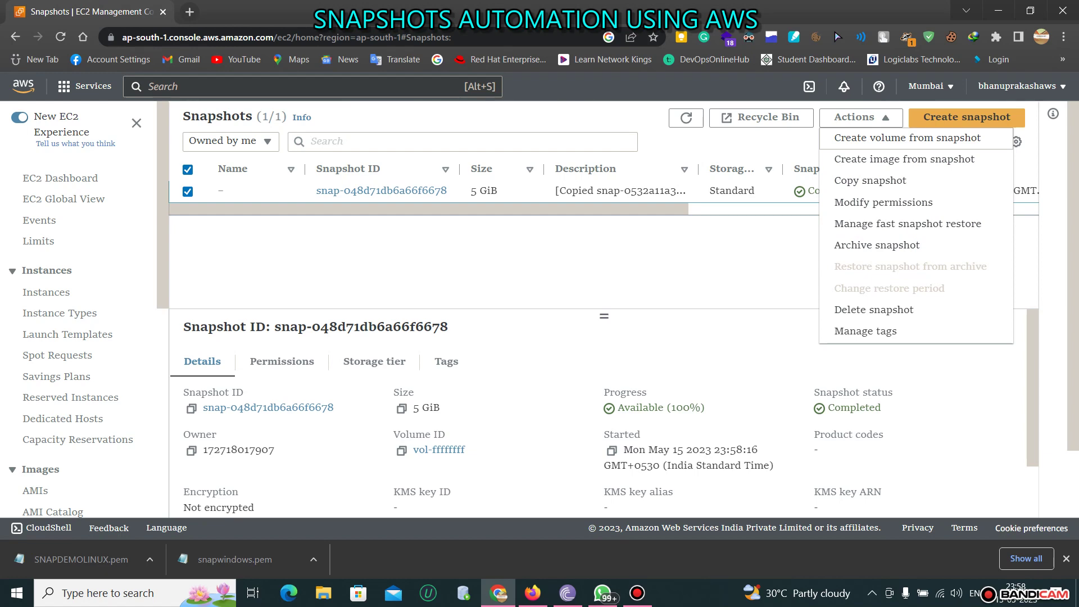
pyautogui.click(907, 137)
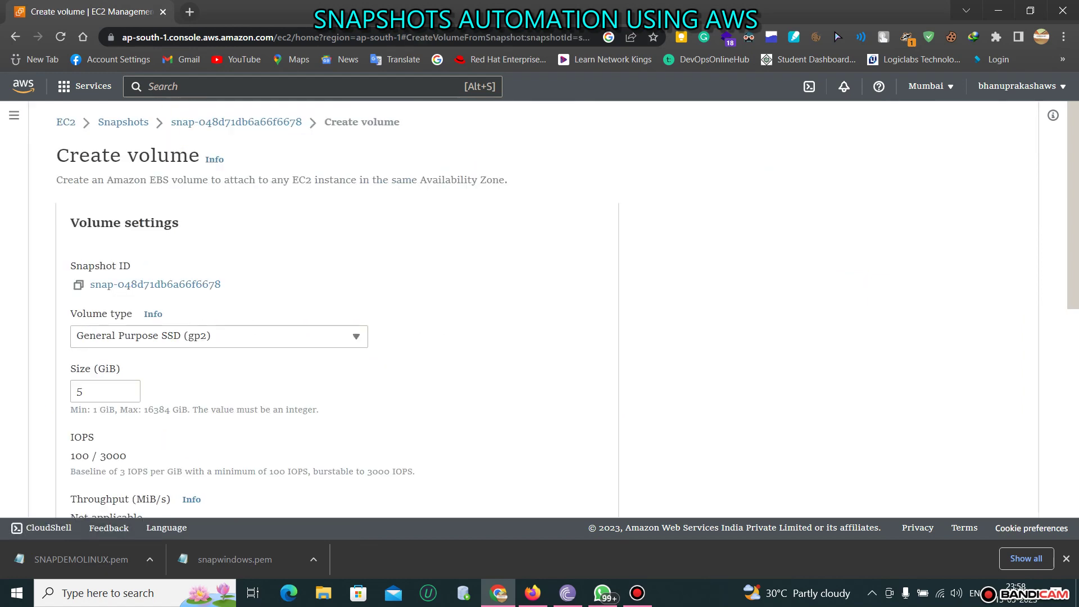
pyautogui.scroll(-2, 539, 309)
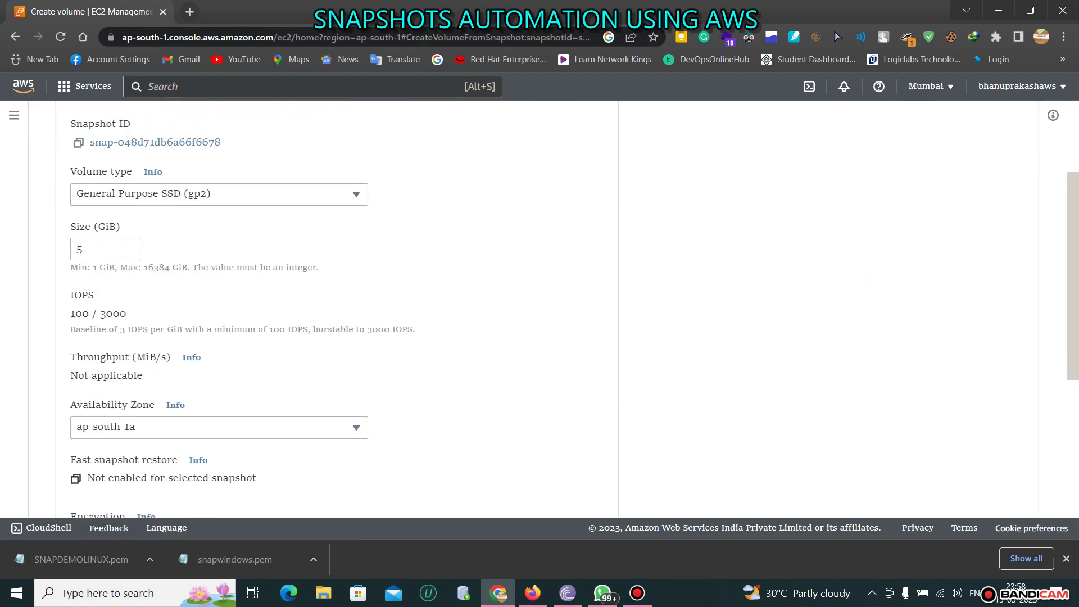
pyautogui.scroll(-4, 337, 309)
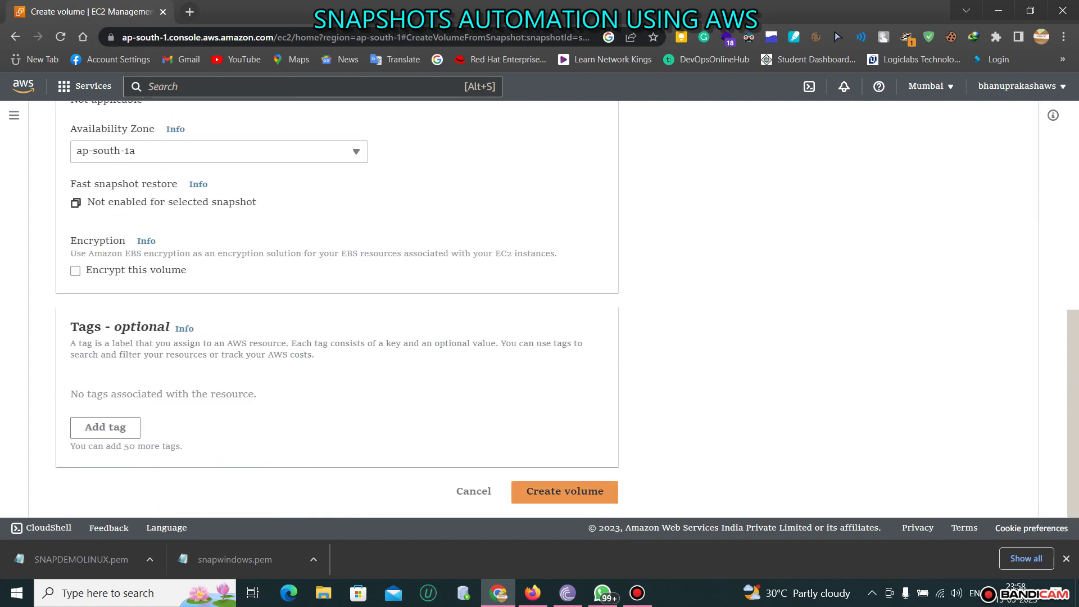
pyautogui.scroll(2, 337, 309)
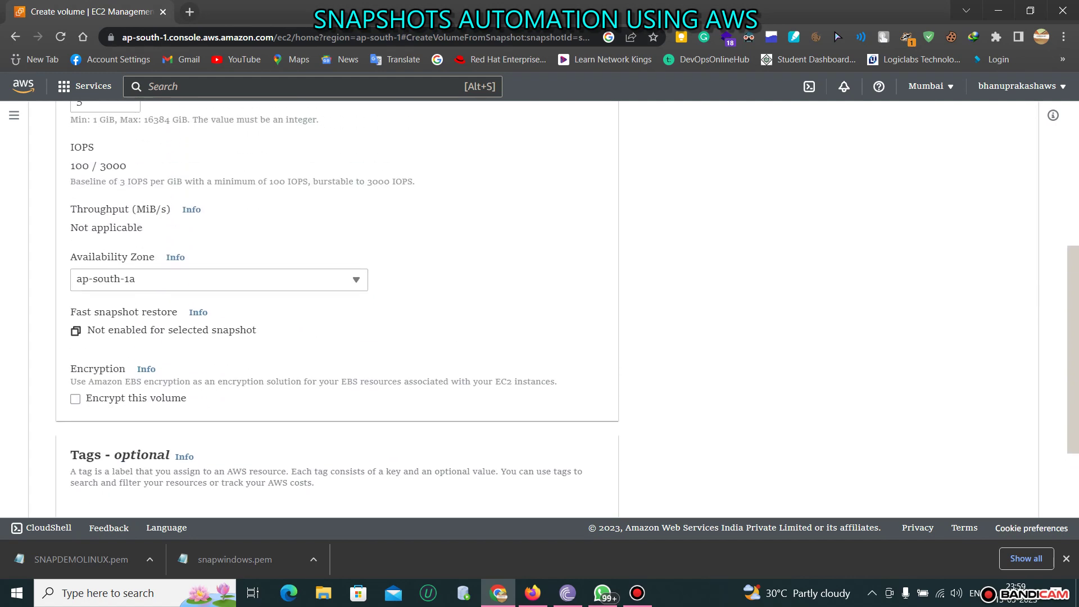
pyautogui.scroll(-2, 337, 309)
pyautogui.click(565, 491)
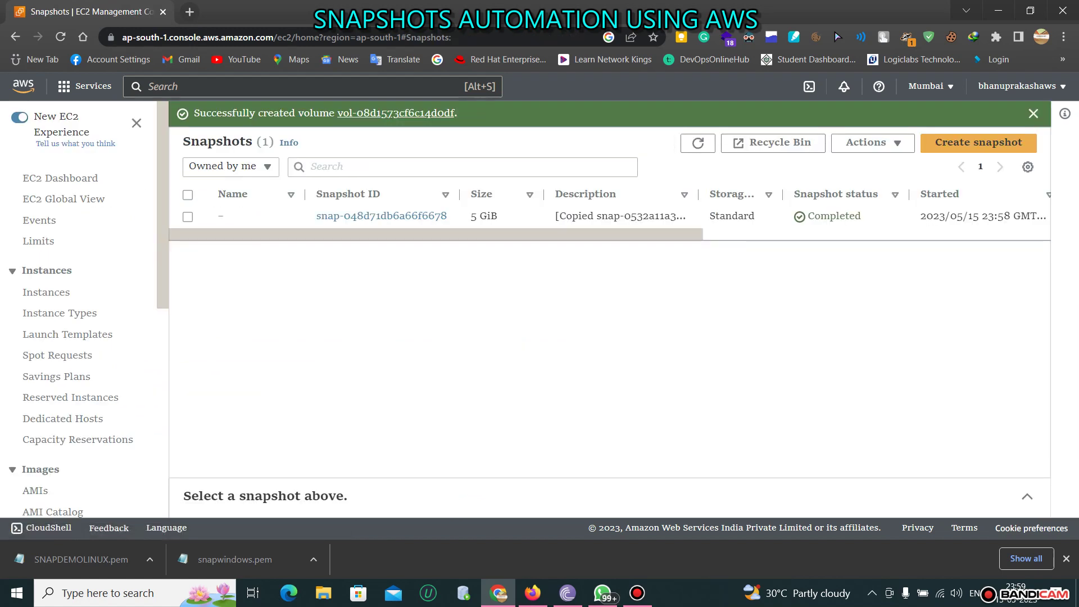
# Step: Open the Mumbai region's volumes list and inspect the details of the 5 GiB gp2 volume
pyautogui.scroll(-2, 56, 375)
pyautogui.scroll(-2, 56, 387)
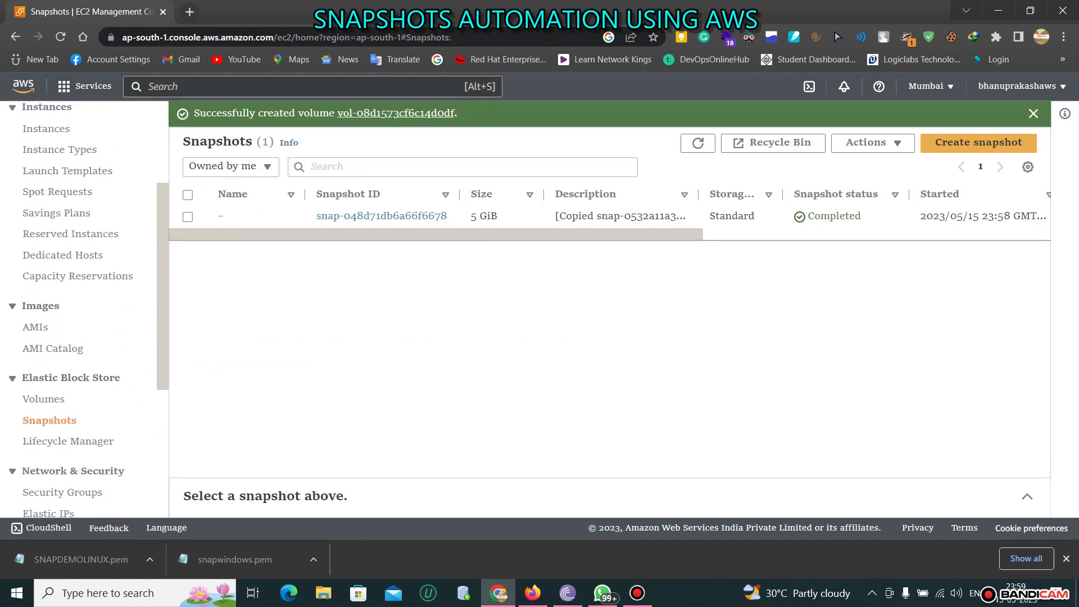
pyautogui.click(44, 399)
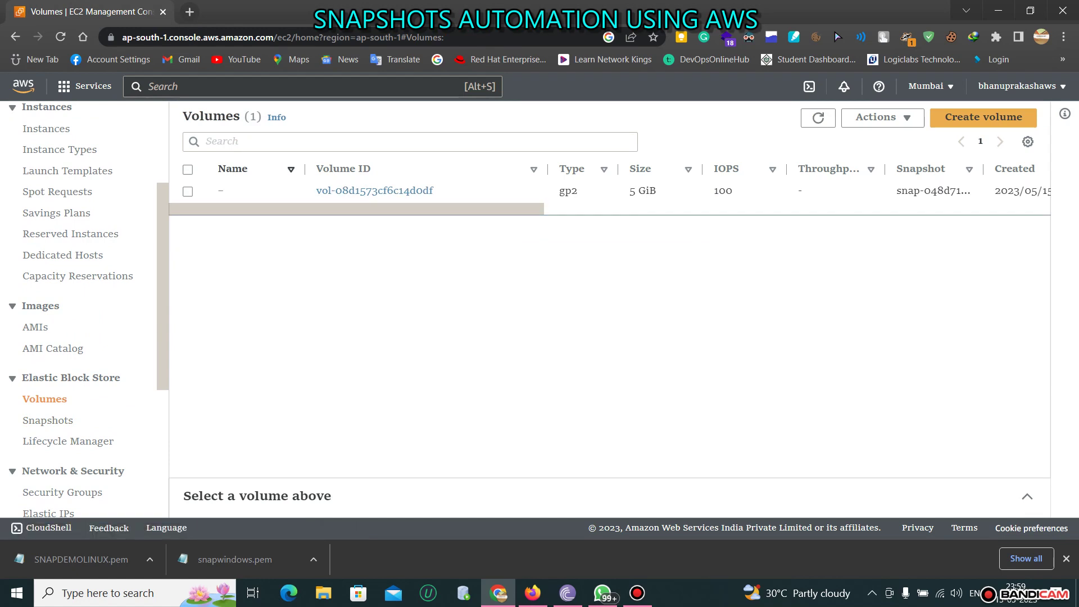
pyautogui.click(188, 191)
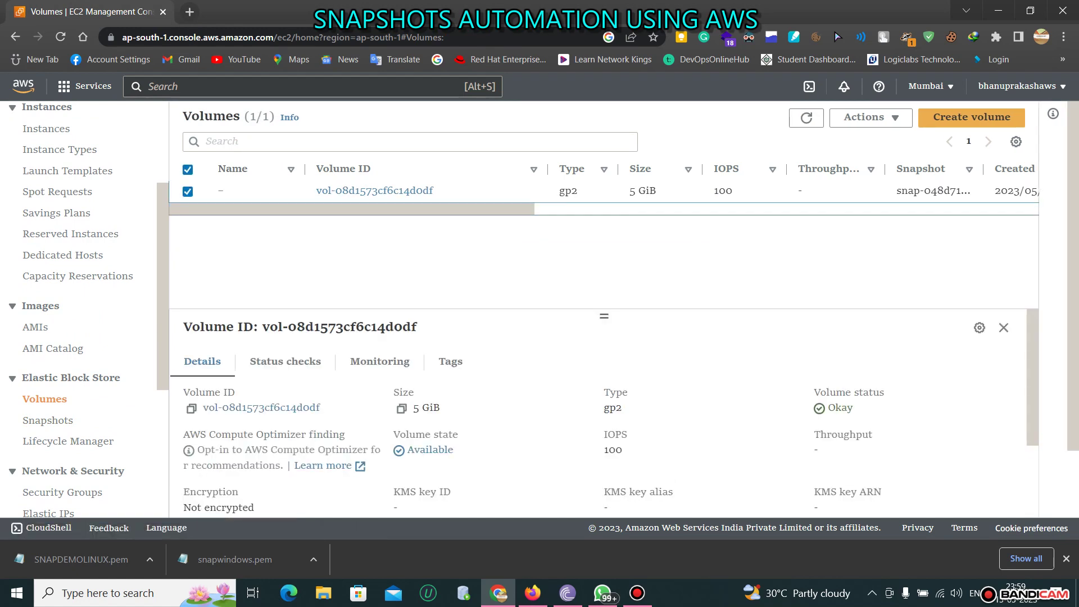
# Step: Review the Attach volume form for the 5 GiB gp2 volume and leave it without attaching
pyautogui.click(870, 117)
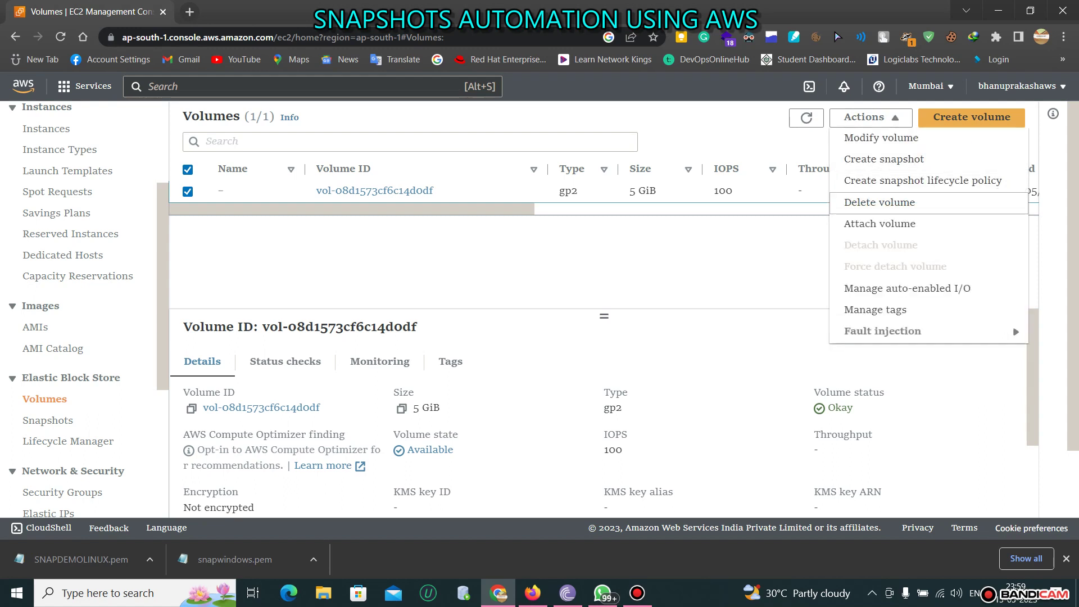
pyautogui.click(880, 224)
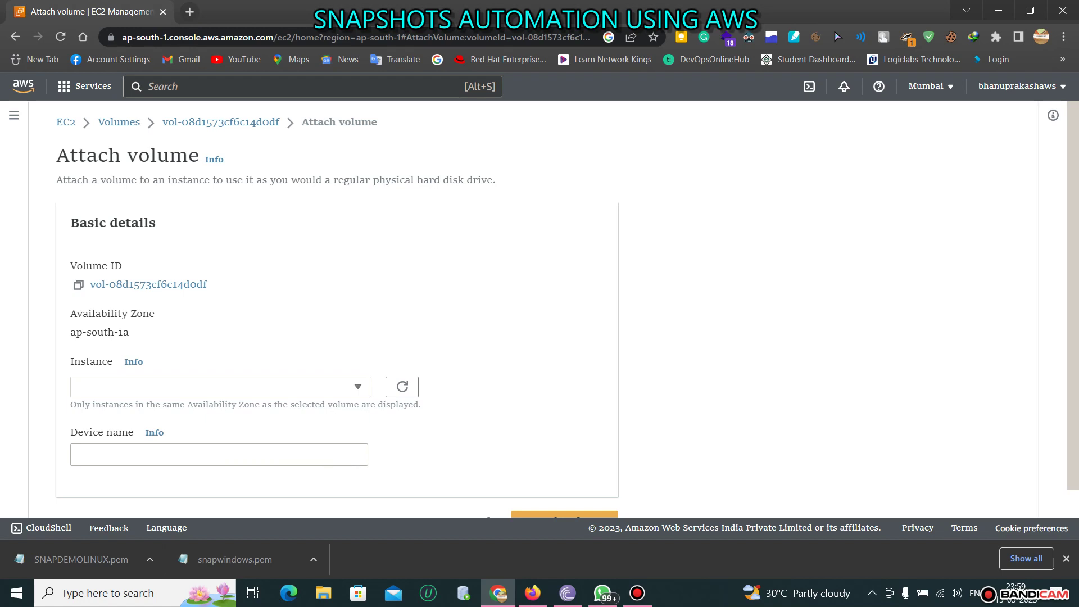
pyautogui.scroll(-1, 539, 309)
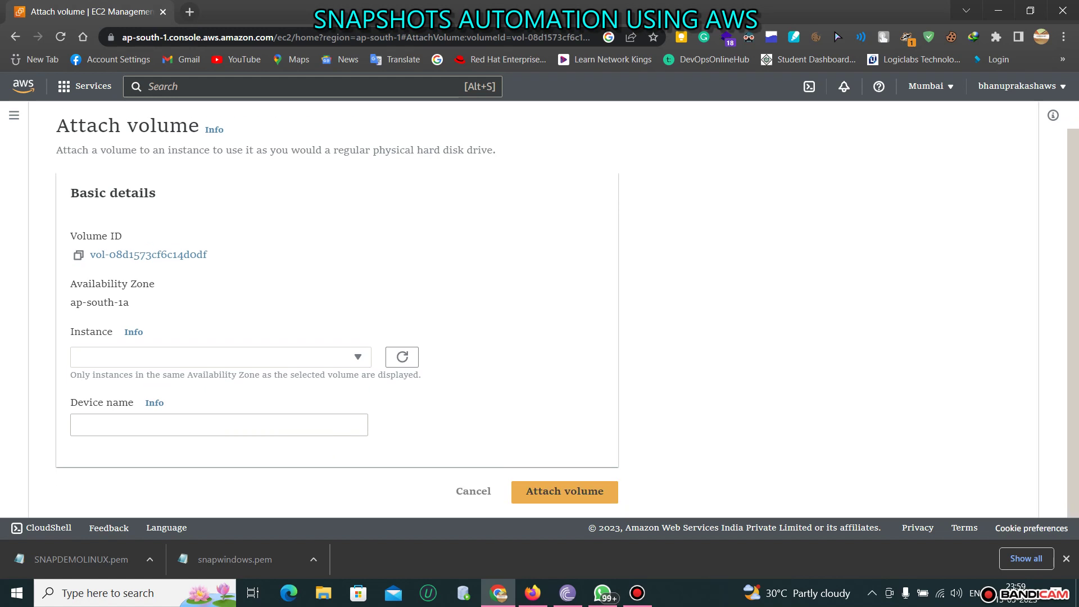
pyautogui.click(473, 491)
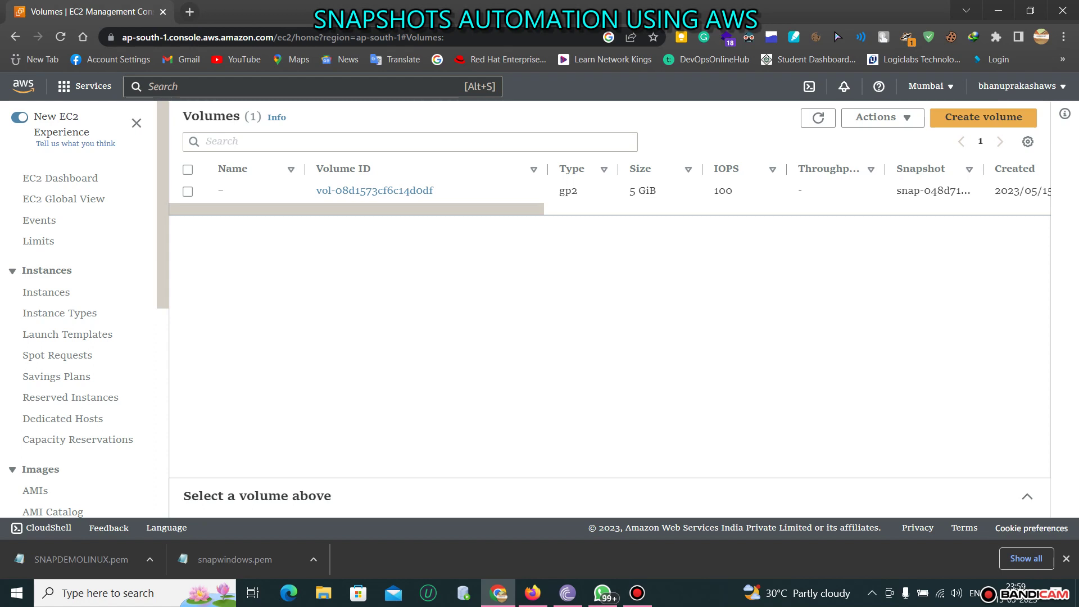
# Step: Delete the 5 GiB gp2 volume in the Mumbai region
pyautogui.click(188, 191)
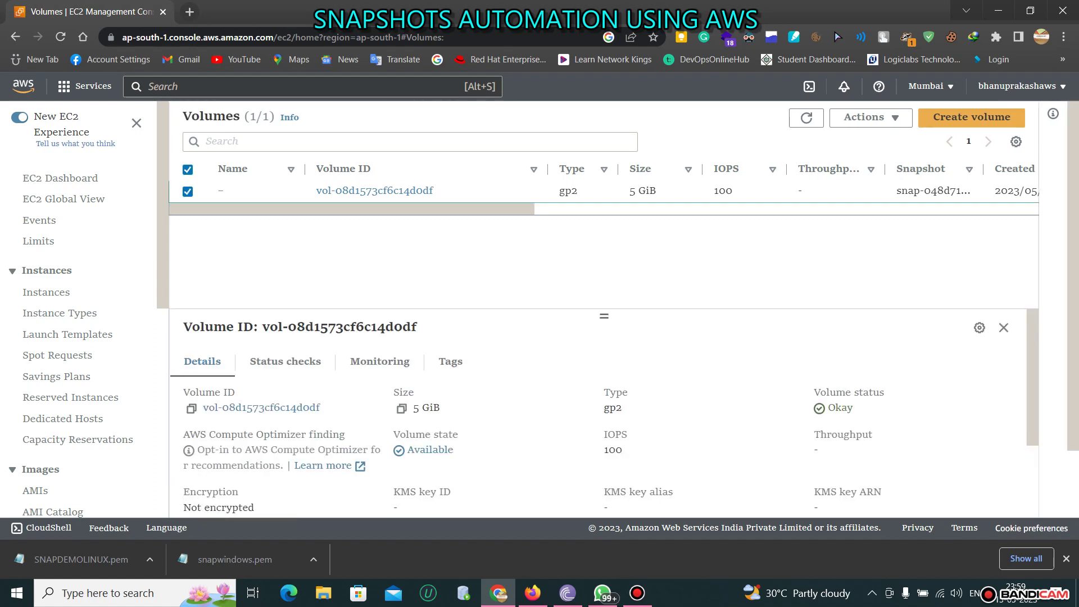
pyautogui.click(188, 191)
pyautogui.click(870, 117)
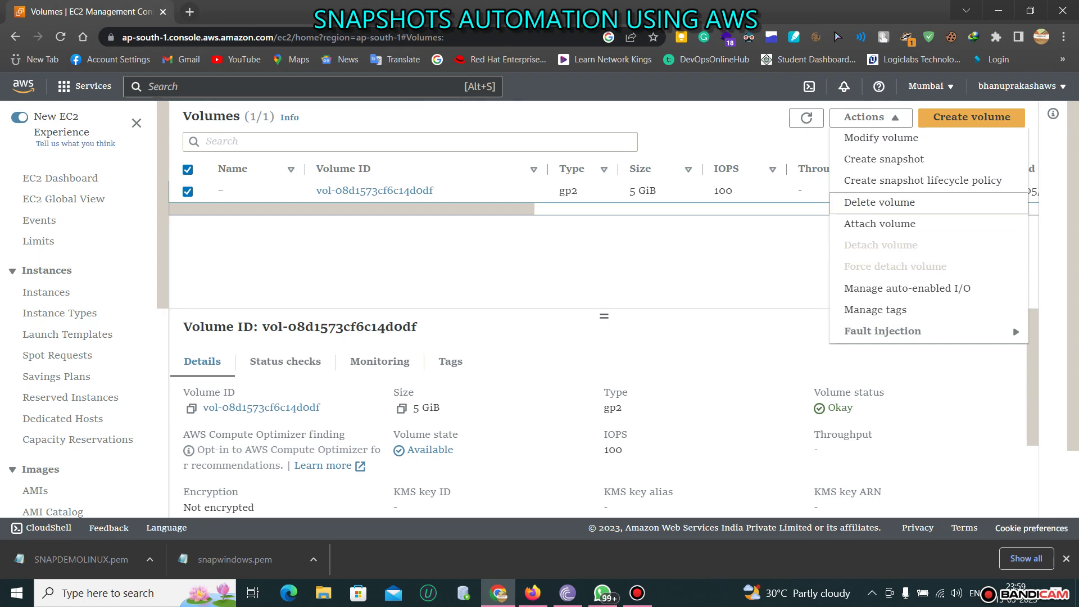
pyautogui.click(880, 203)
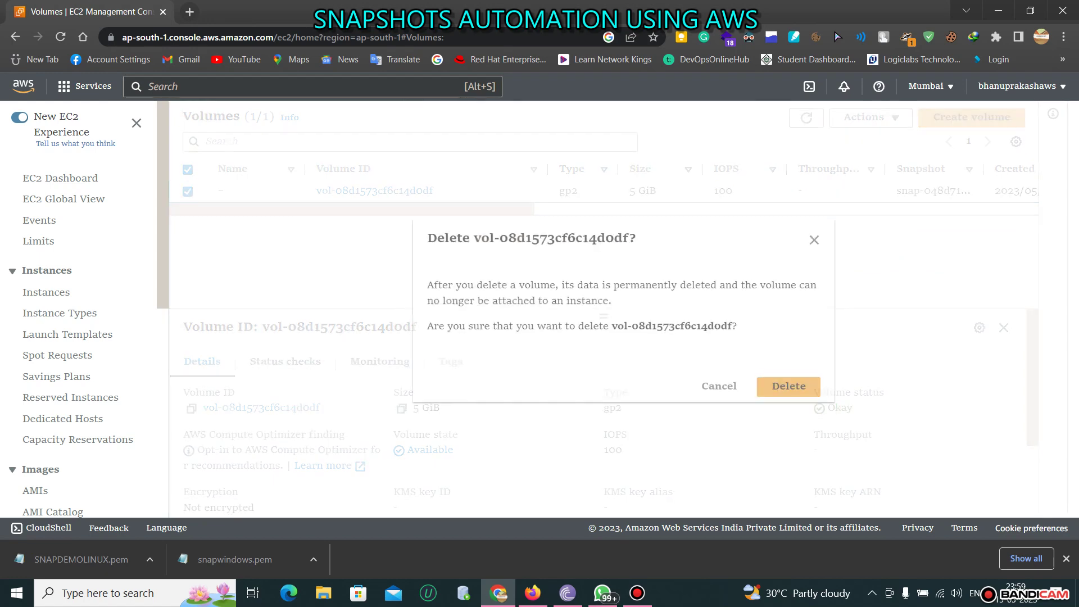
pyautogui.click(788, 384)
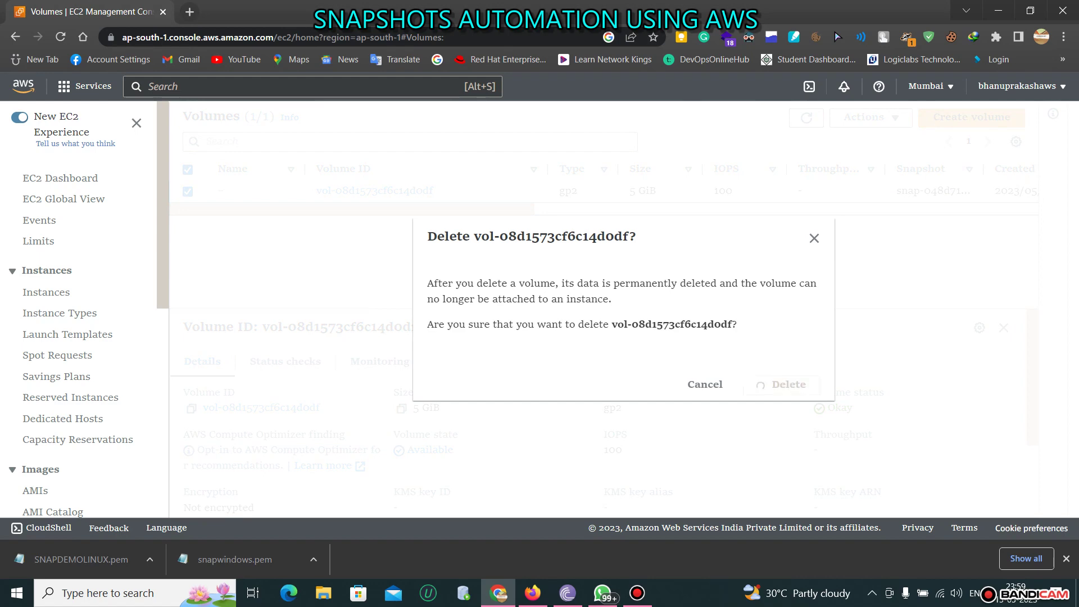
pyautogui.scroll(-3, 50, 394)
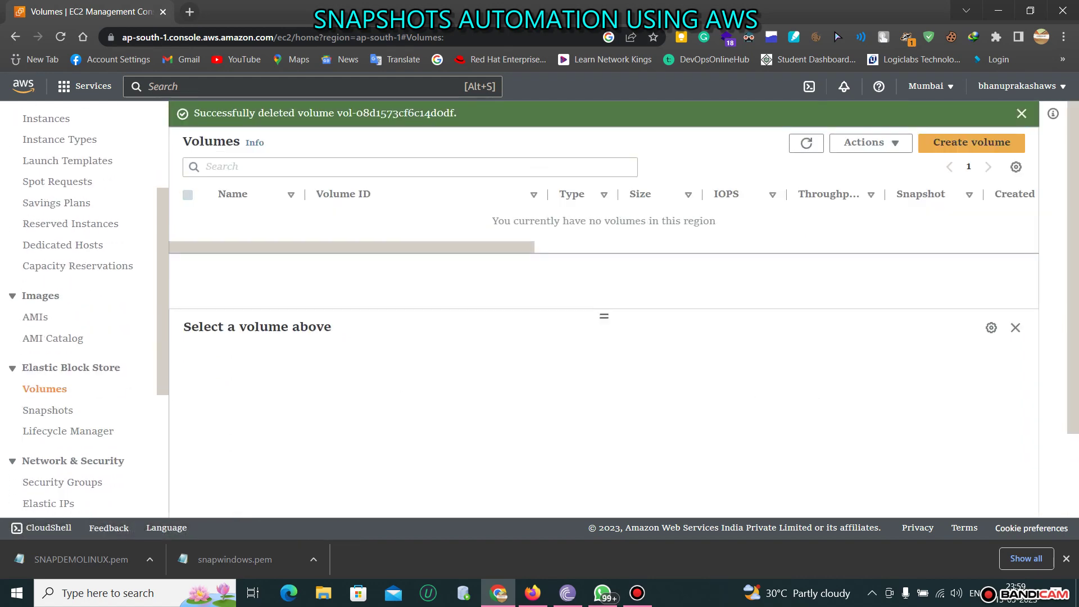
# Step: Delete the copied 5 GiB snapshot from the Mumbai region's snapshots list
pyautogui.click(50, 409)
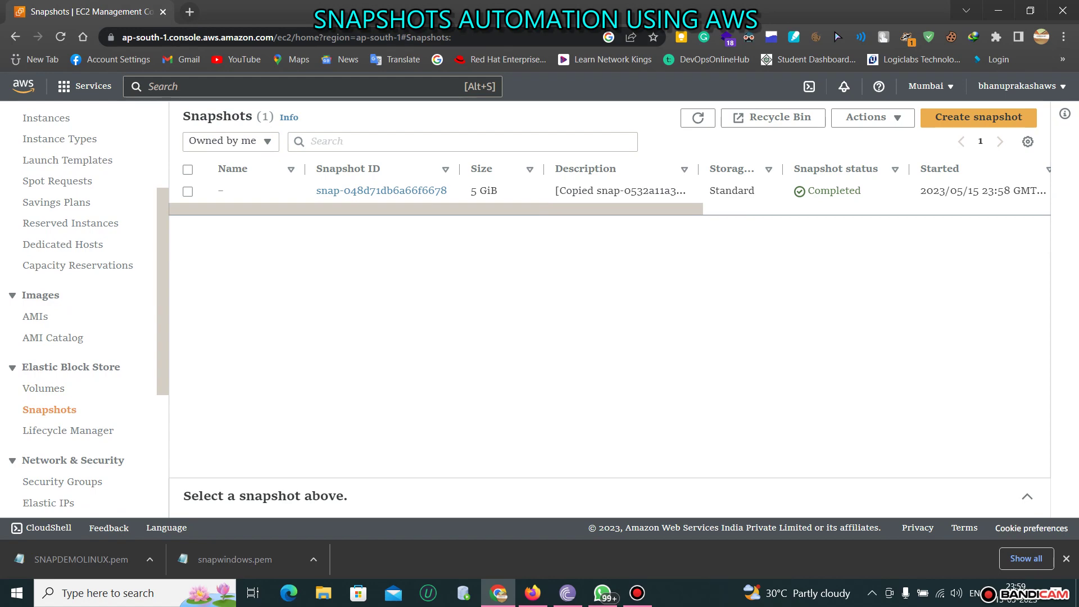
pyautogui.click(187, 191)
pyautogui.click(860, 117)
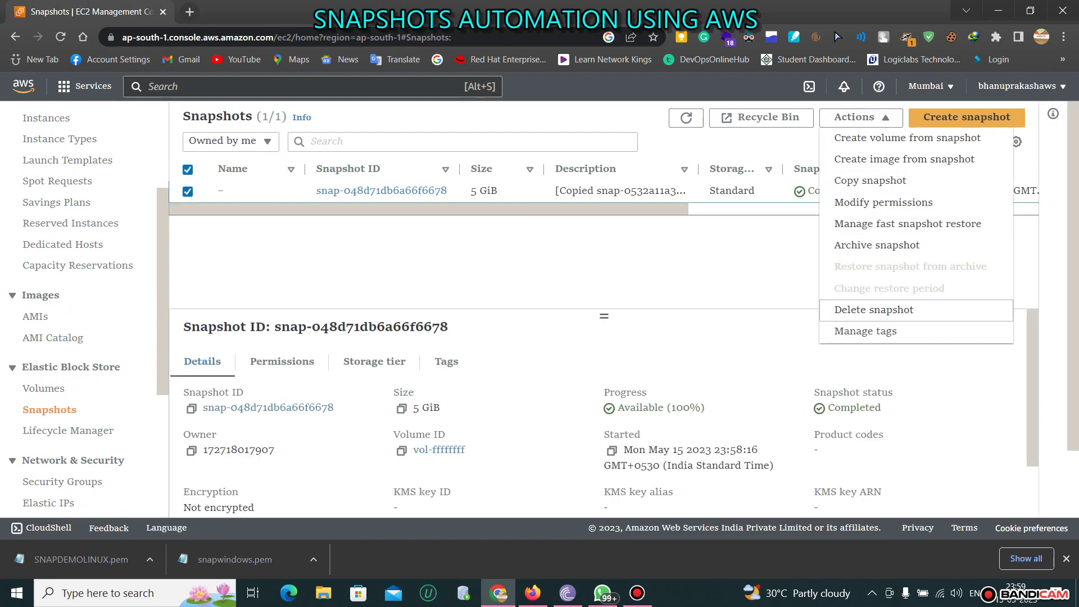
pyautogui.click(874, 310)
pyautogui.click(788, 346)
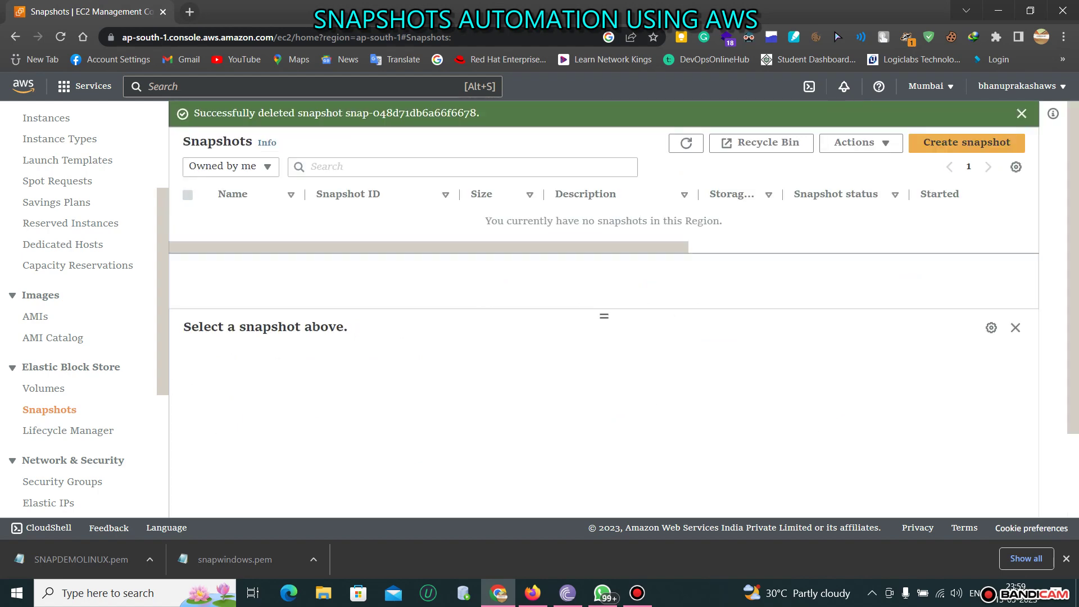
# Step: Switch to the Sydney region (ap-southeast-2) and delete its 5 GiB snapshot
pyautogui.click(929, 86)
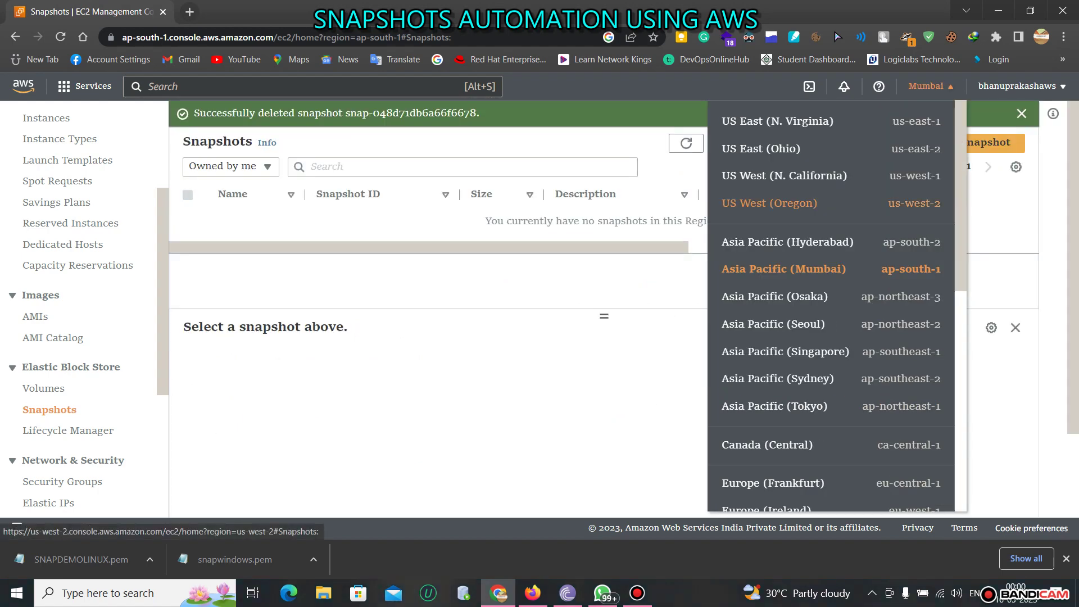
pyautogui.click(777, 378)
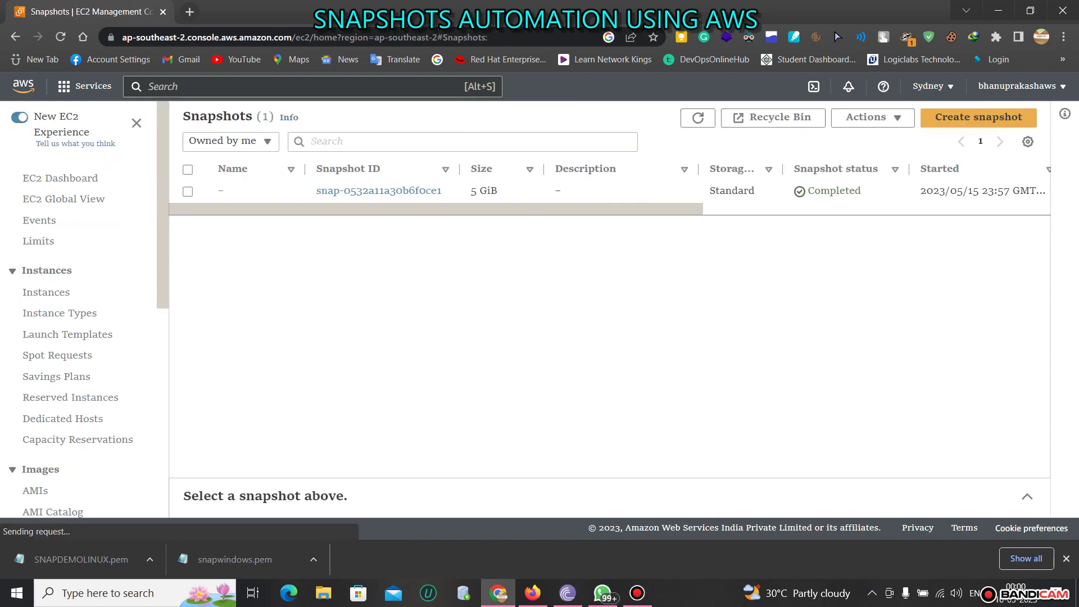
pyautogui.click(187, 191)
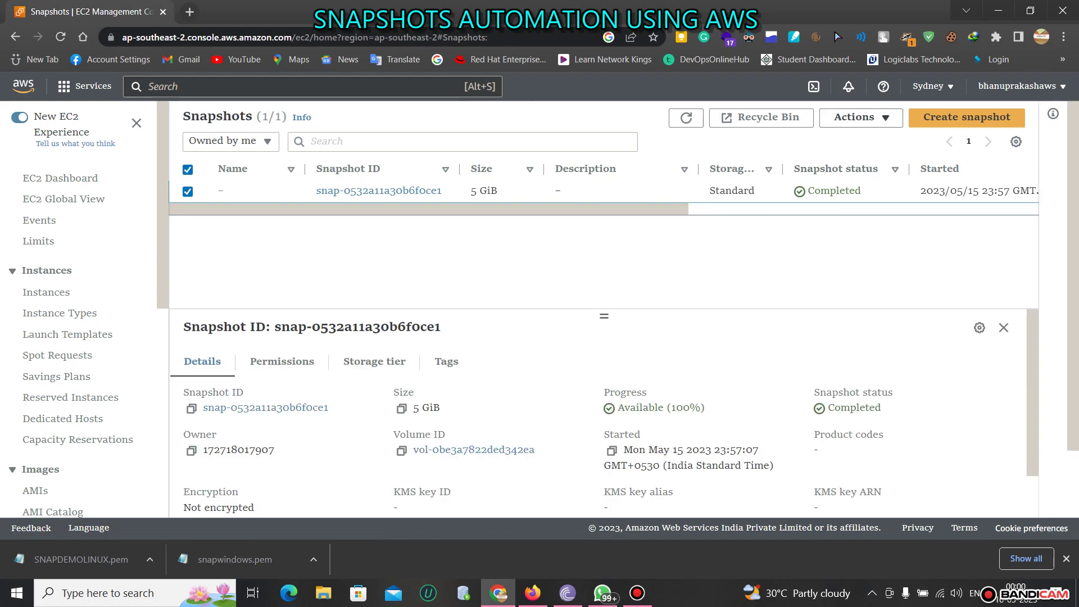
pyautogui.click(857, 117)
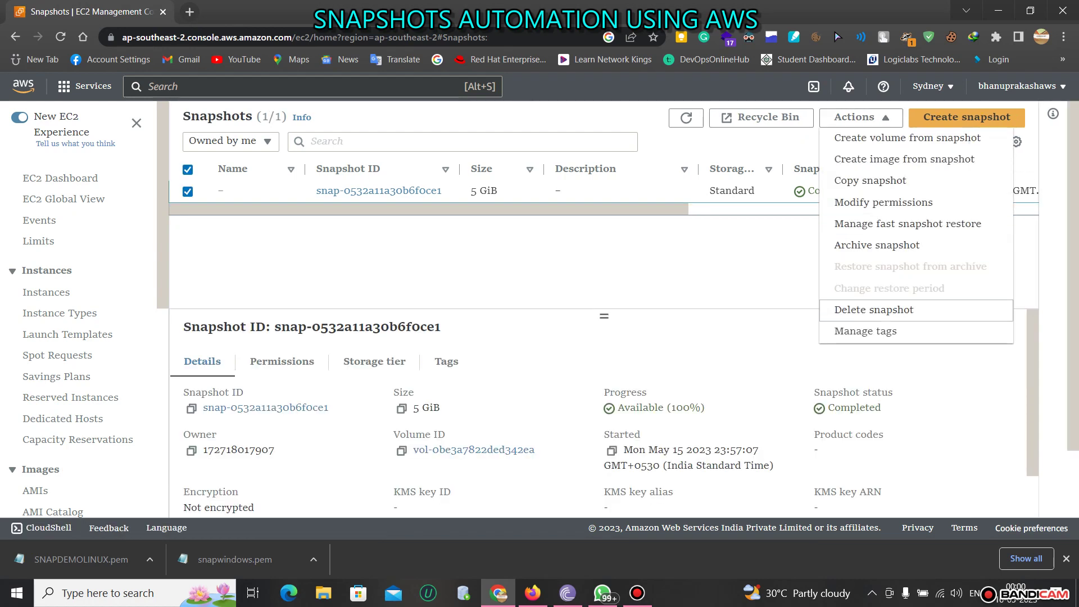
pyautogui.click(874, 309)
pyautogui.click(789, 346)
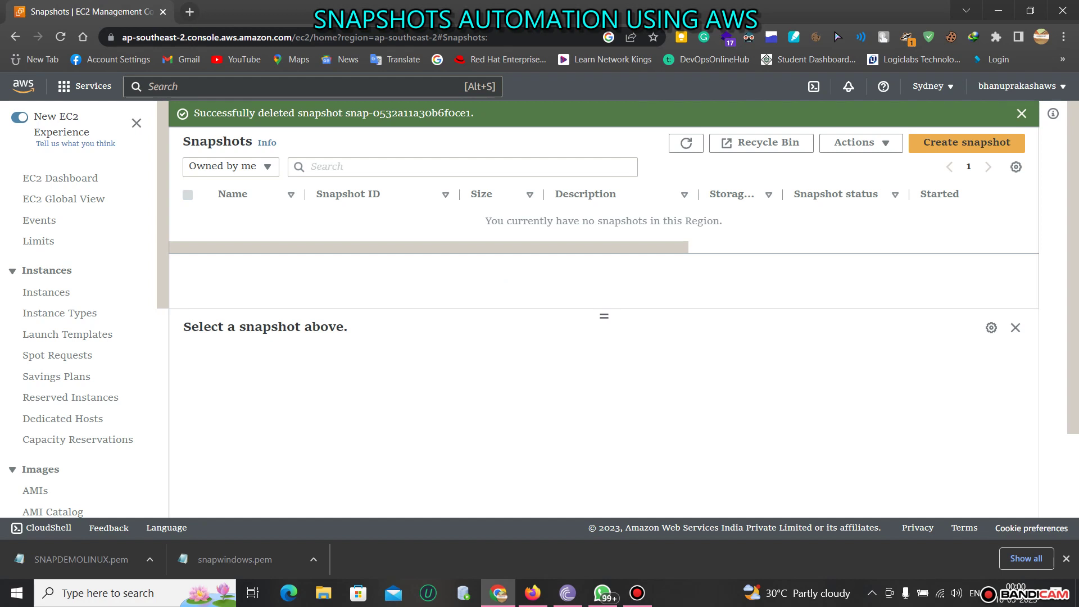
# Step: Find the CloudWatch service and open its event rules page in Amazon EventBridge
pyautogui.hotkey('alt', 's')
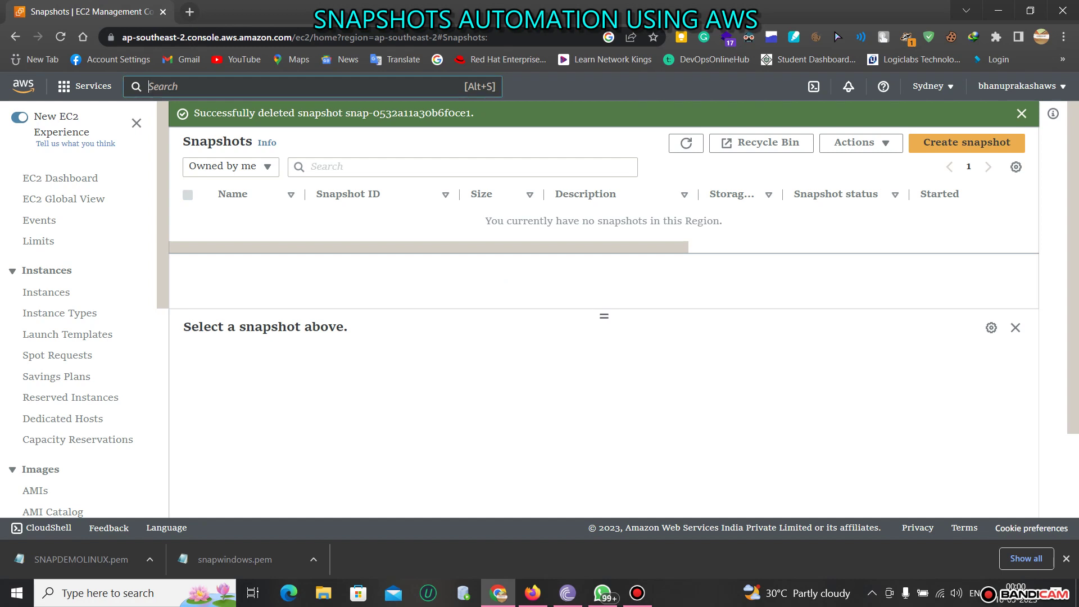
pyautogui.write('Cloud')
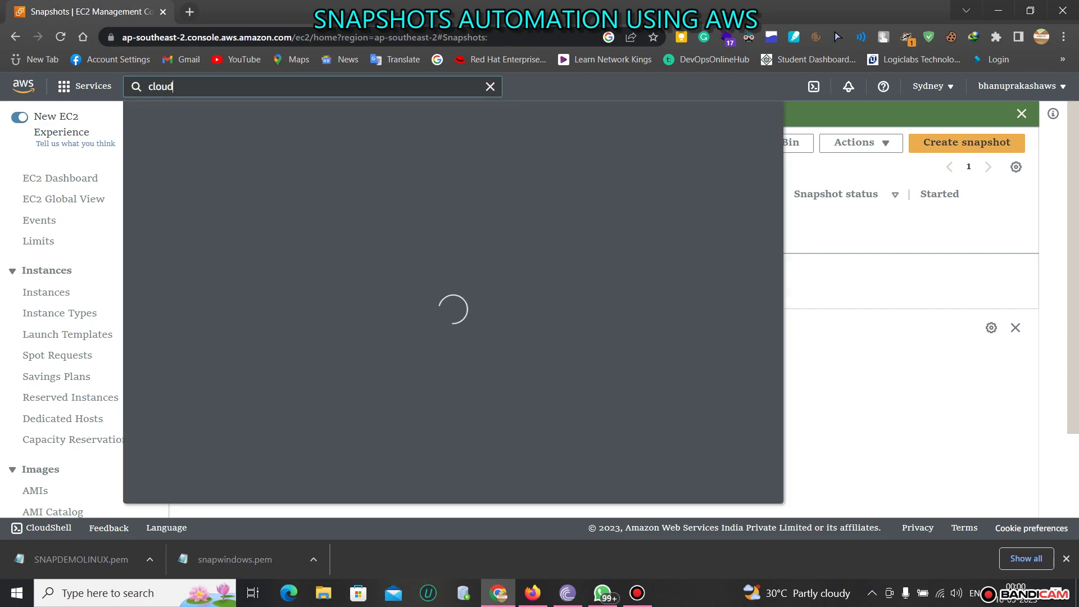
pyautogui.write(' waN')
pyautogui.press('Return')
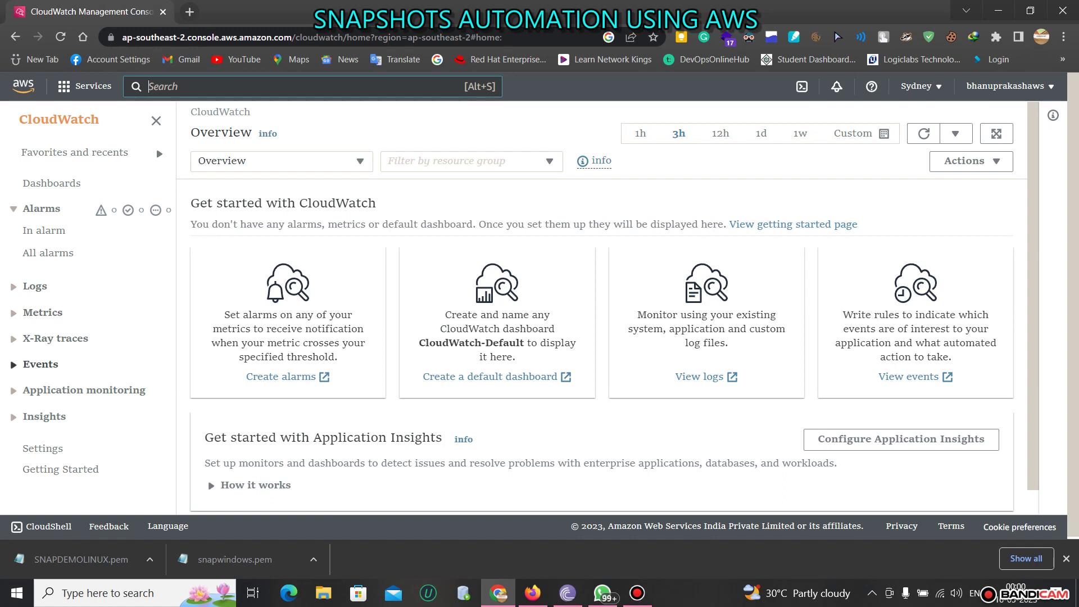
pyautogui.click(41, 364)
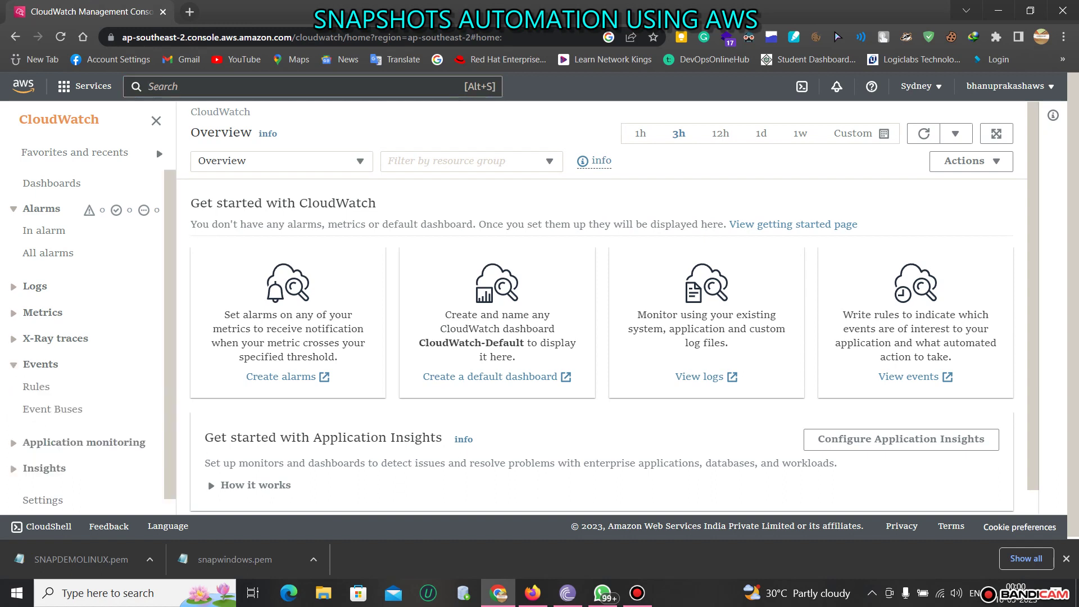
pyautogui.click(36, 387)
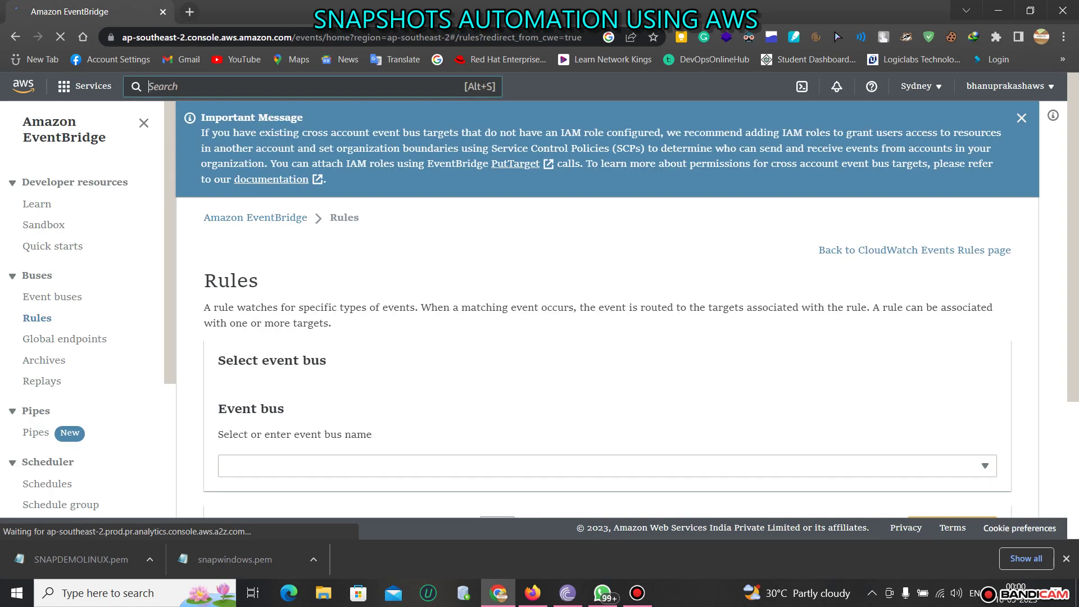
pyautogui.scroll(-1, 607, 309)
pyautogui.scroll(-1, 607, 310)
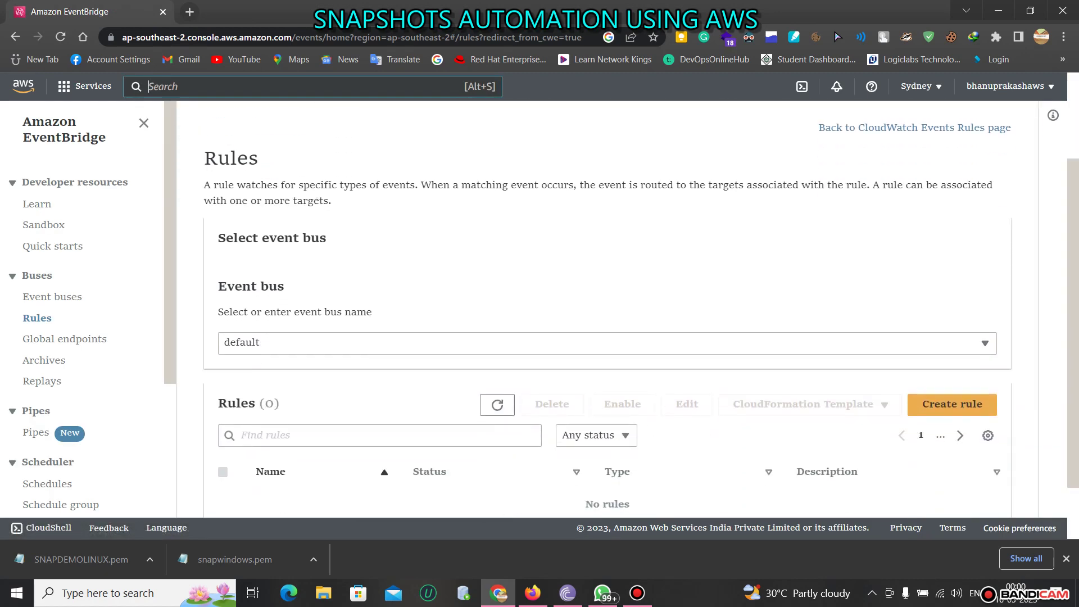
pyautogui.click(985, 343)
pyautogui.click(985, 343)
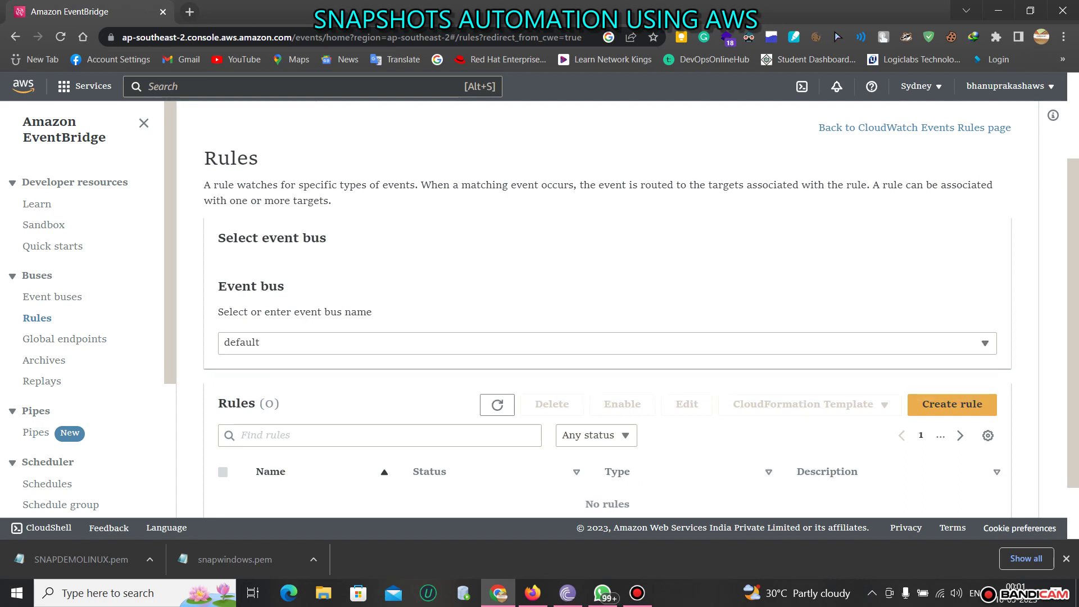
pyautogui.scroll(-1, 952, 332)
pyautogui.click(952, 333)
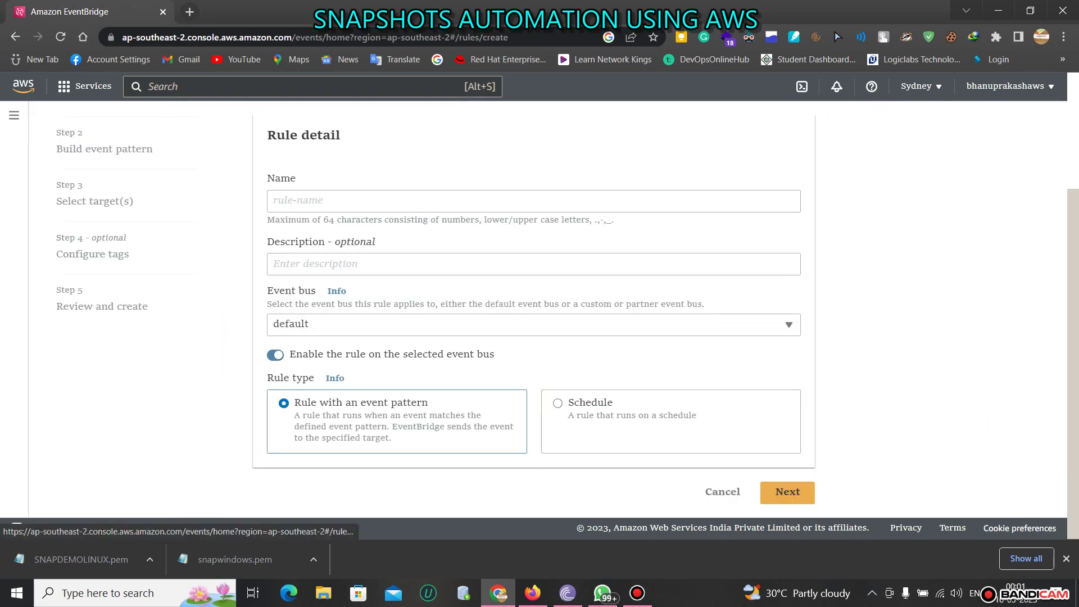
pyautogui.click(348, 200)
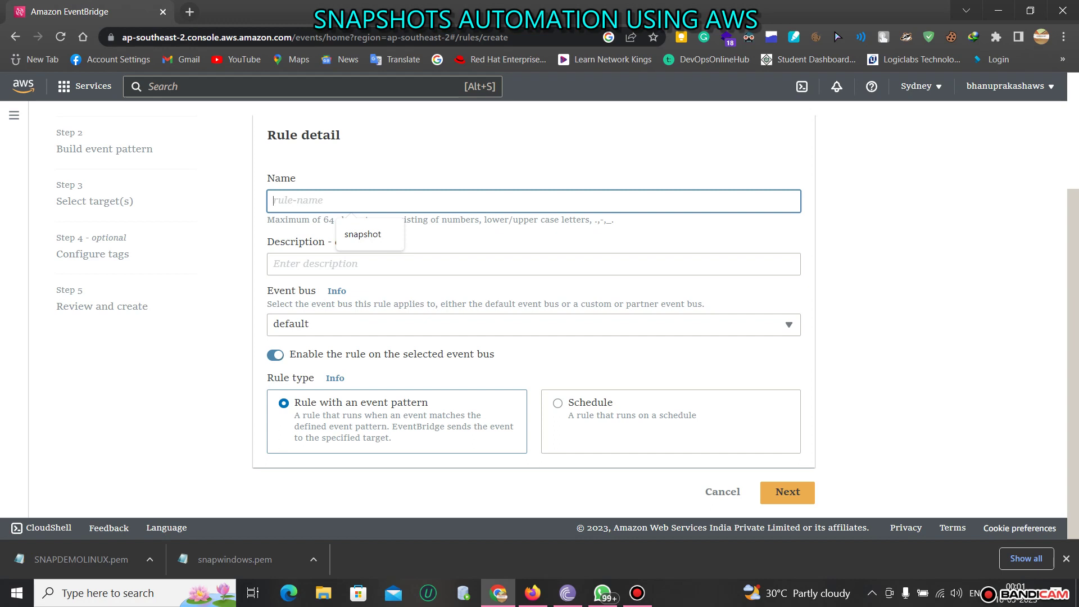
pyautogui.press('Down')
pyautogui.press('Return')
pyautogui.press('Tab')
pyautogui.press('Down')
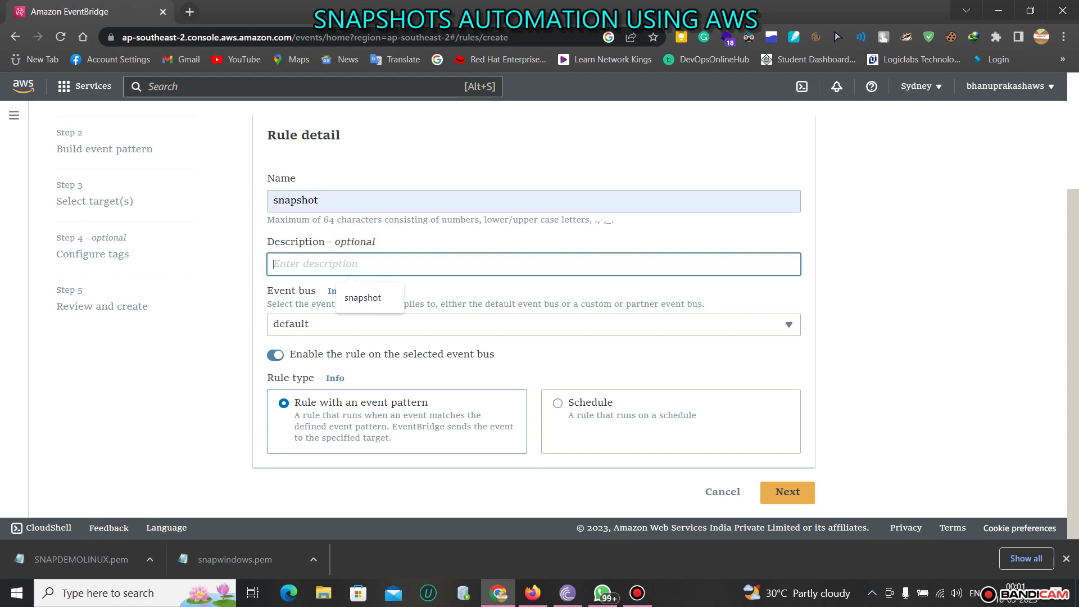
pyautogui.press('Down')
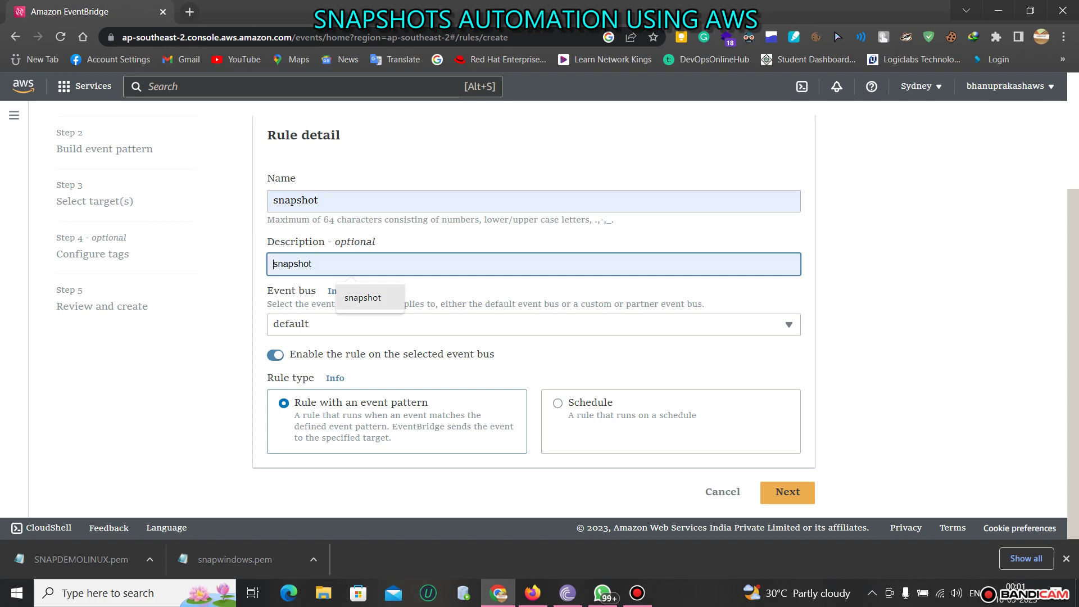
pyautogui.press('Return')
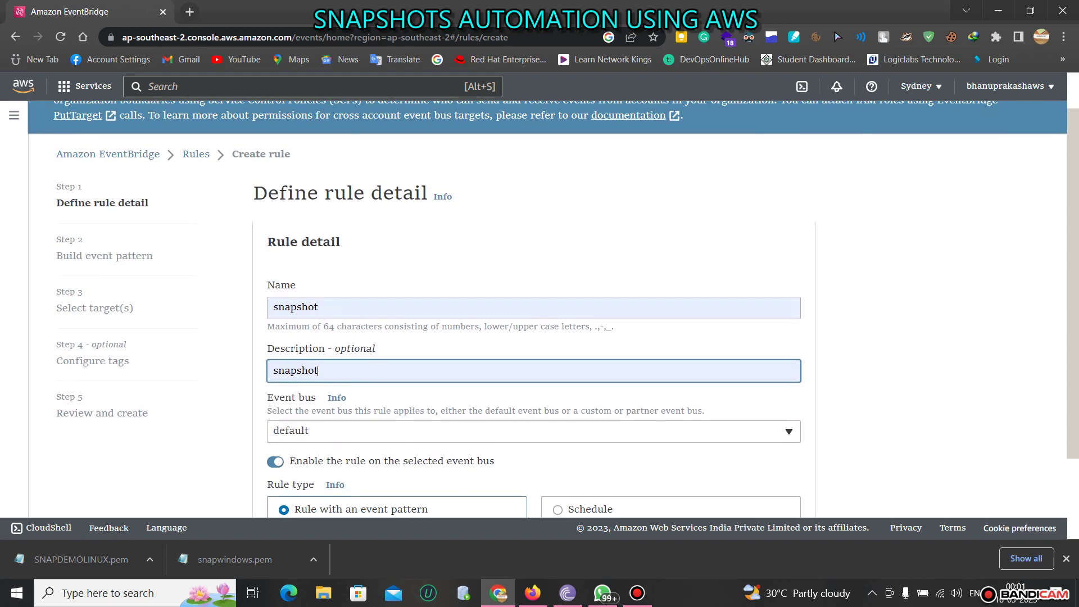
pyautogui.scroll(-2, 540, 309)
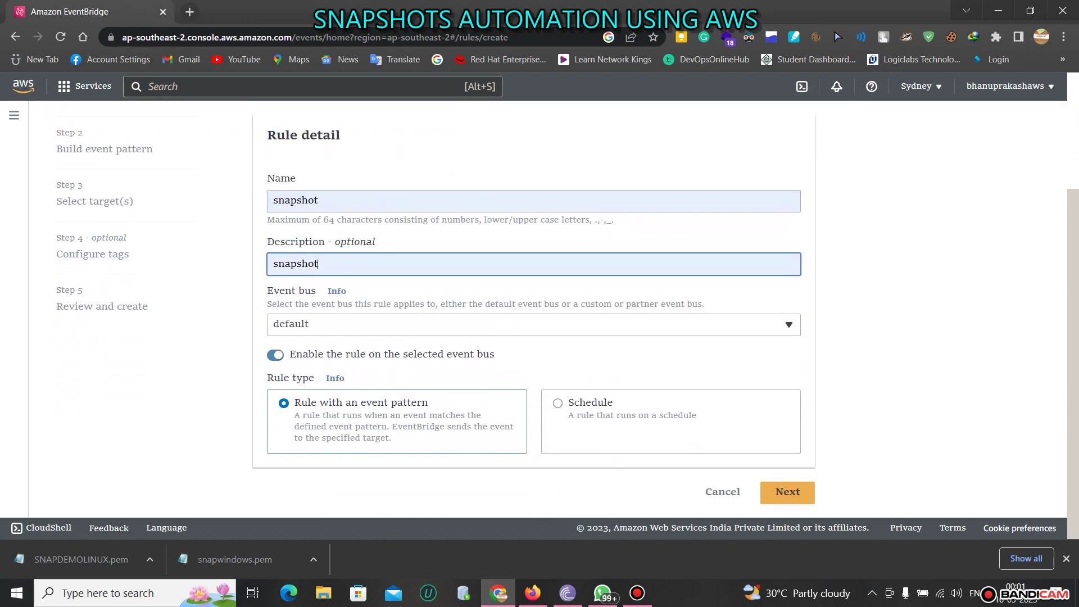
pyautogui.scroll(3, 540, 309)
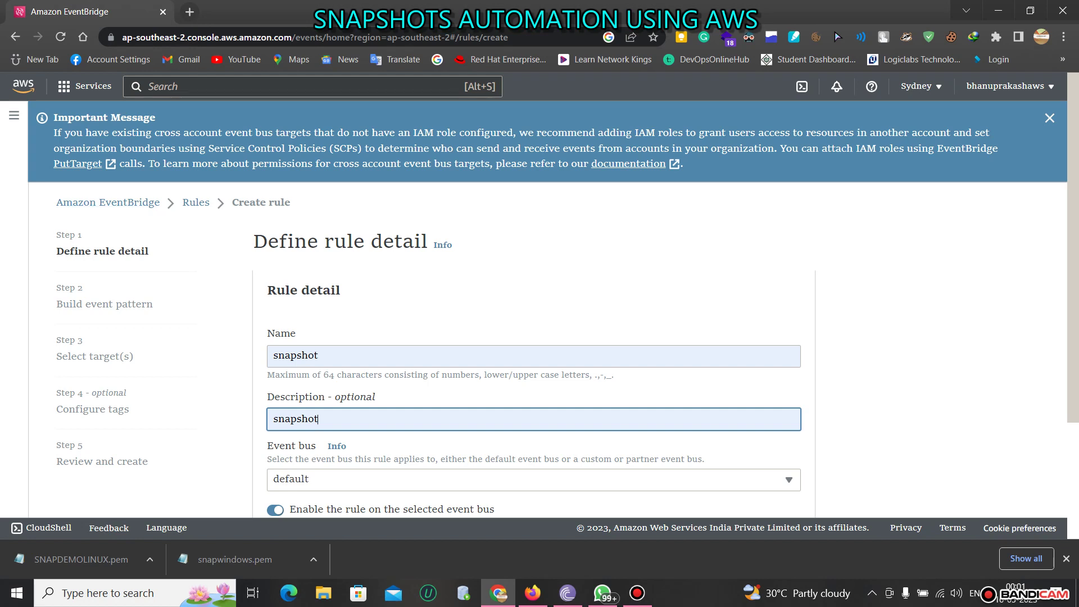
pyautogui.scroll(-2, 539, 309)
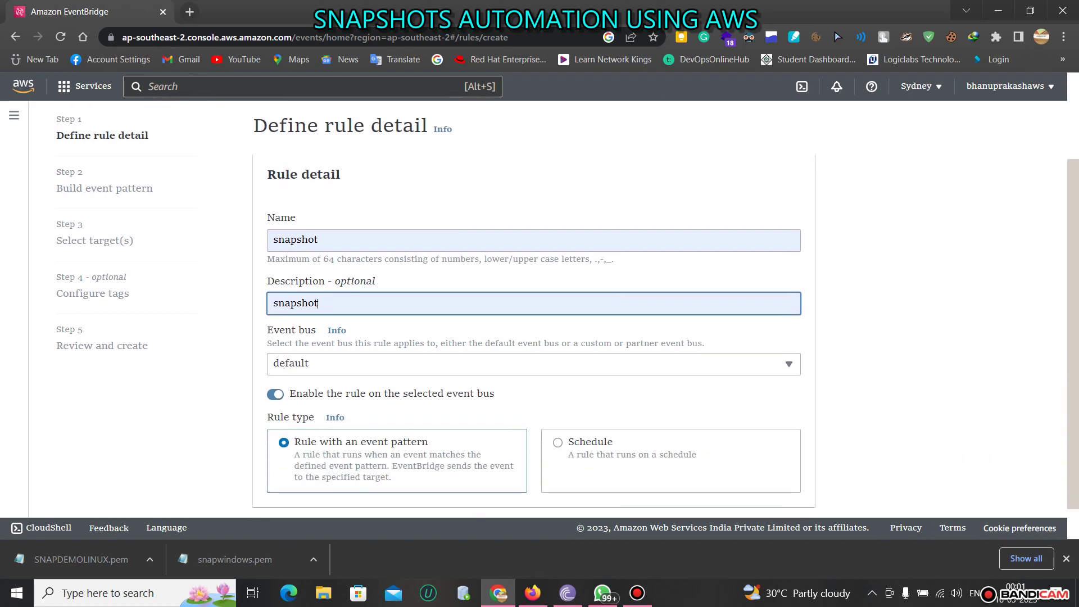
pyautogui.scroll(-1, 539, 315)
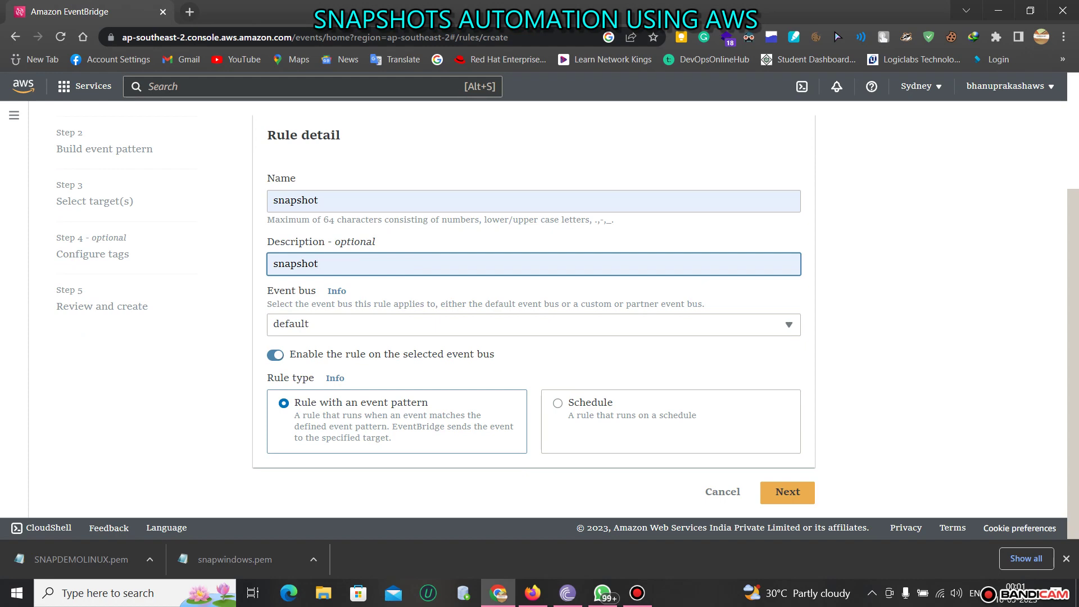
pyautogui.click(590, 403)
pyautogui.scroll(-2, 539, 314)
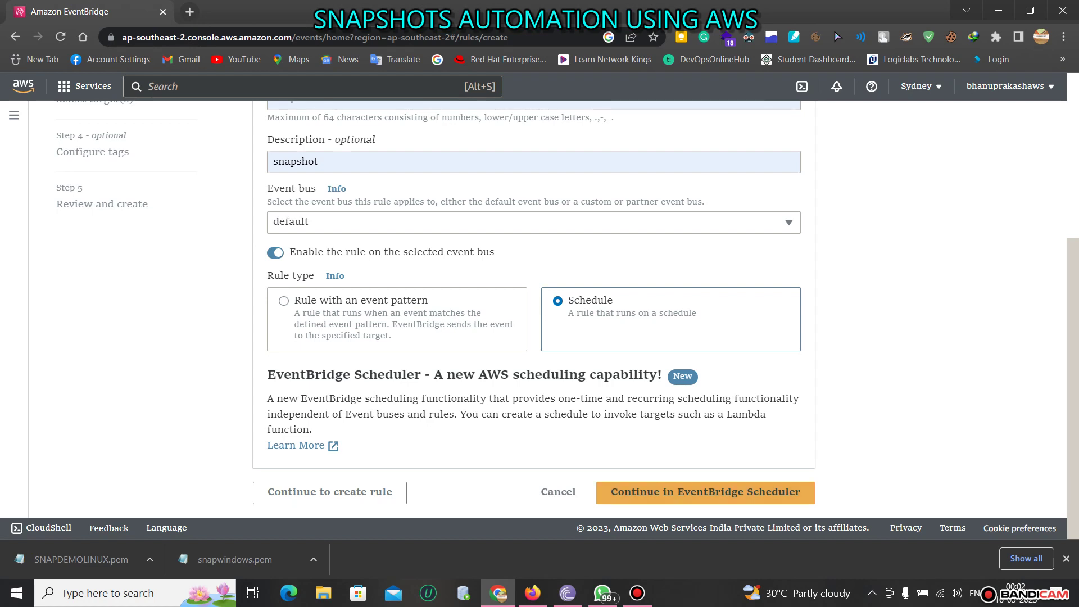
pyautogui.click(705, 492)
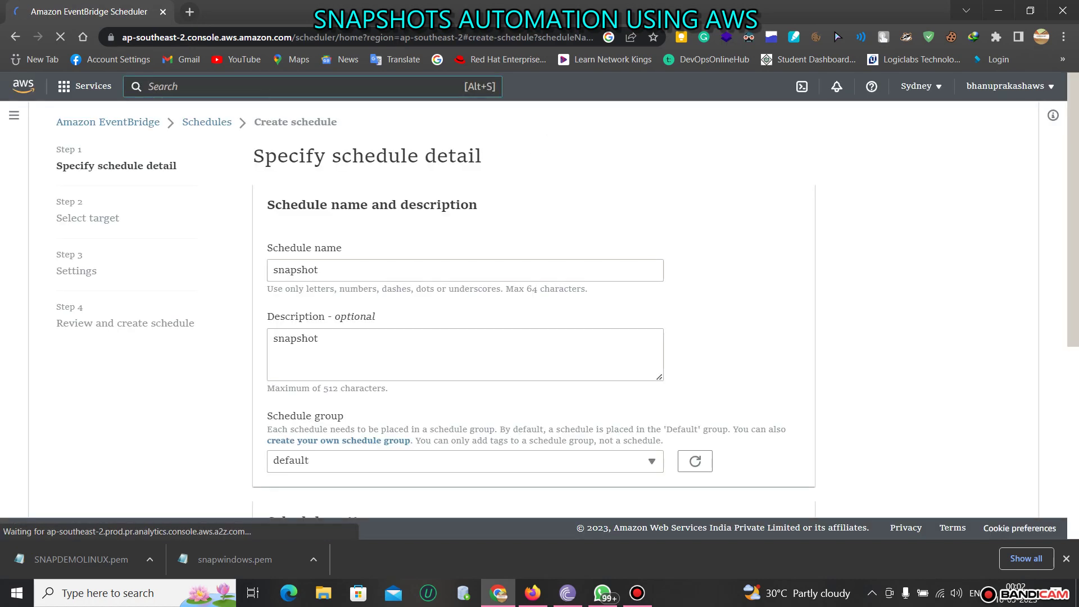
pyautogui.scroll(-5, 534, 309)
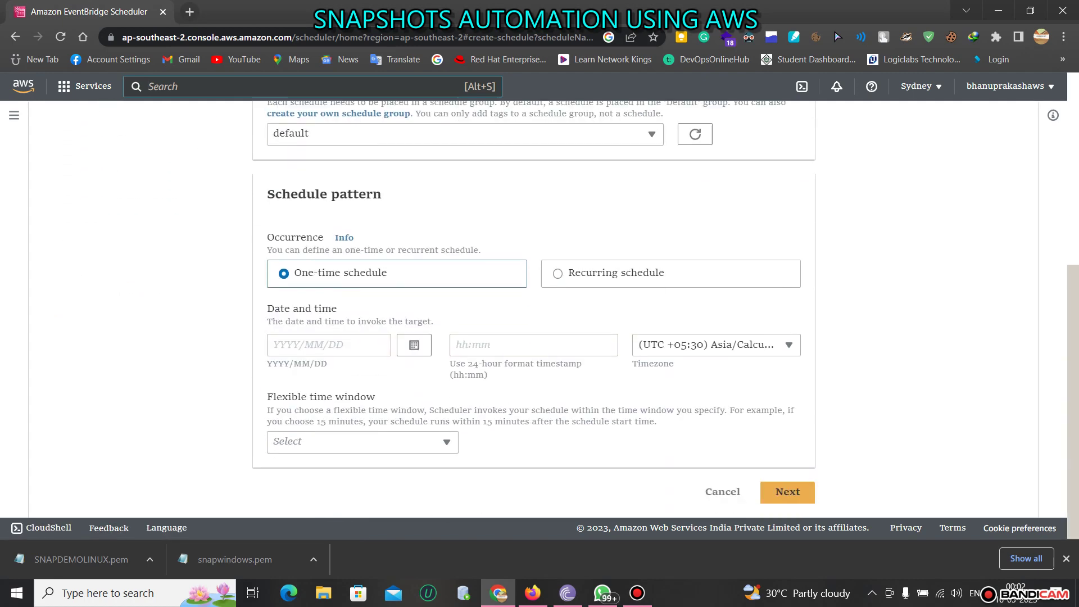
pyautogui.scroll(2, 534, 309)
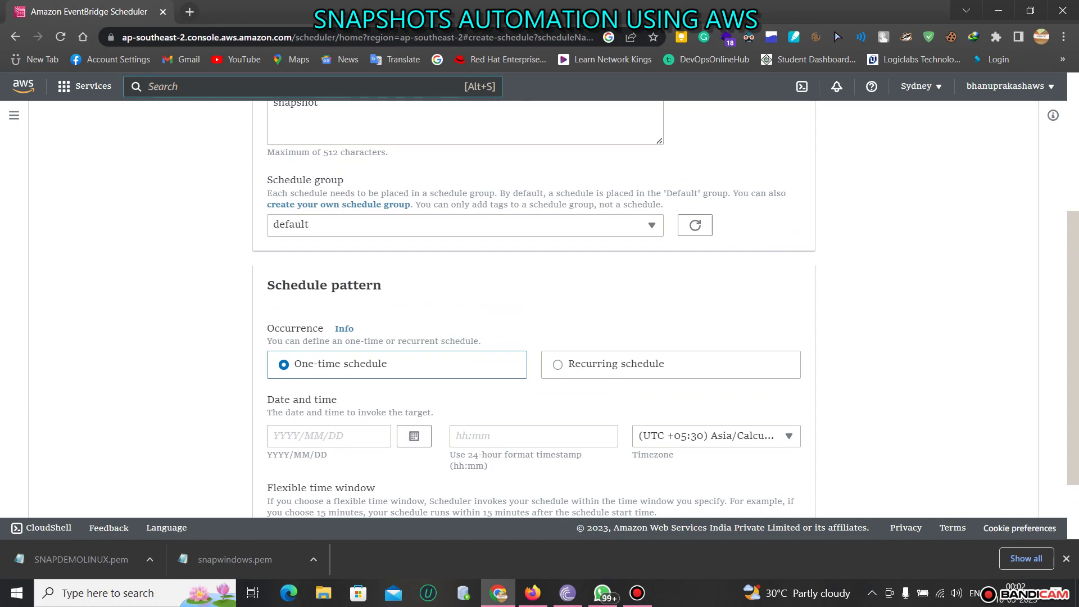
pyautogui.scroll(4, 534, 309)
pyautogui.hotkey('alt', 'Left')
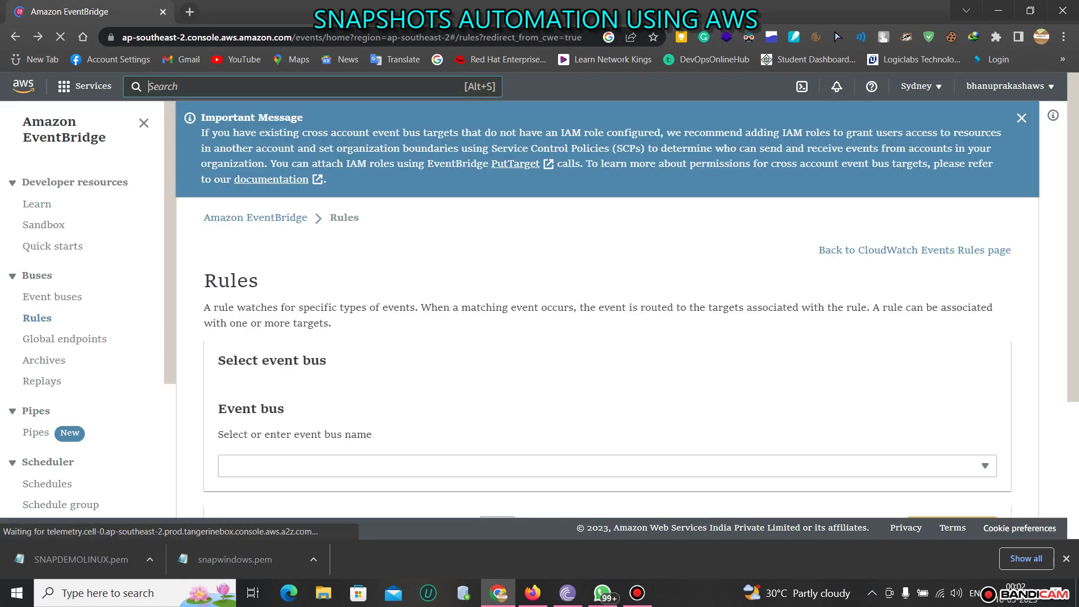
# Step: Start a new rule on the default event bus with name and description "snapshot" and the Schedule rule type
pyautogui.scroll(-3, 399, 391)
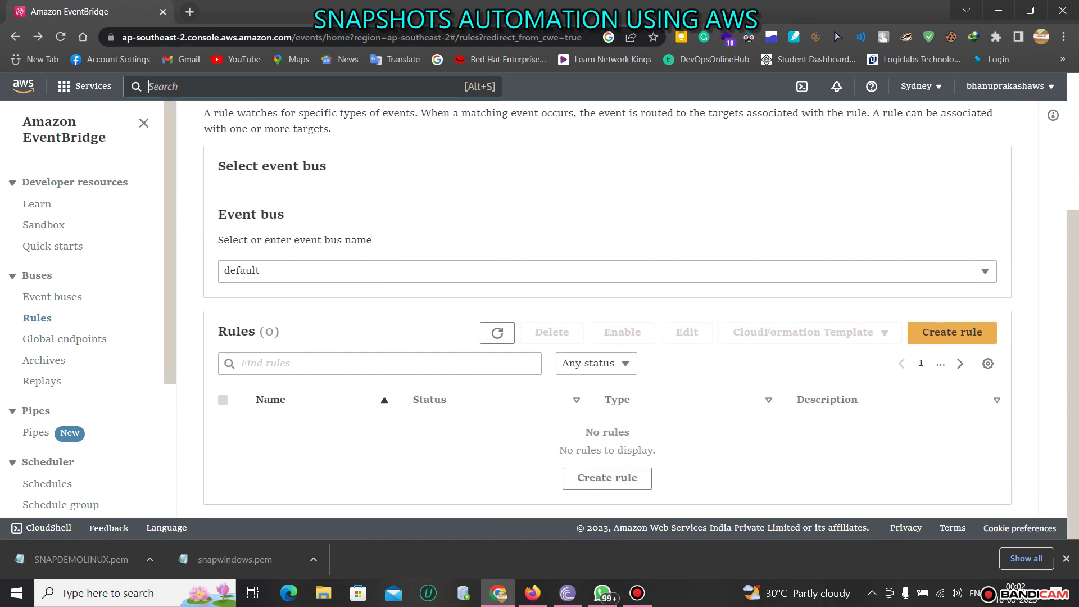
pyautogui.click(607, 477)
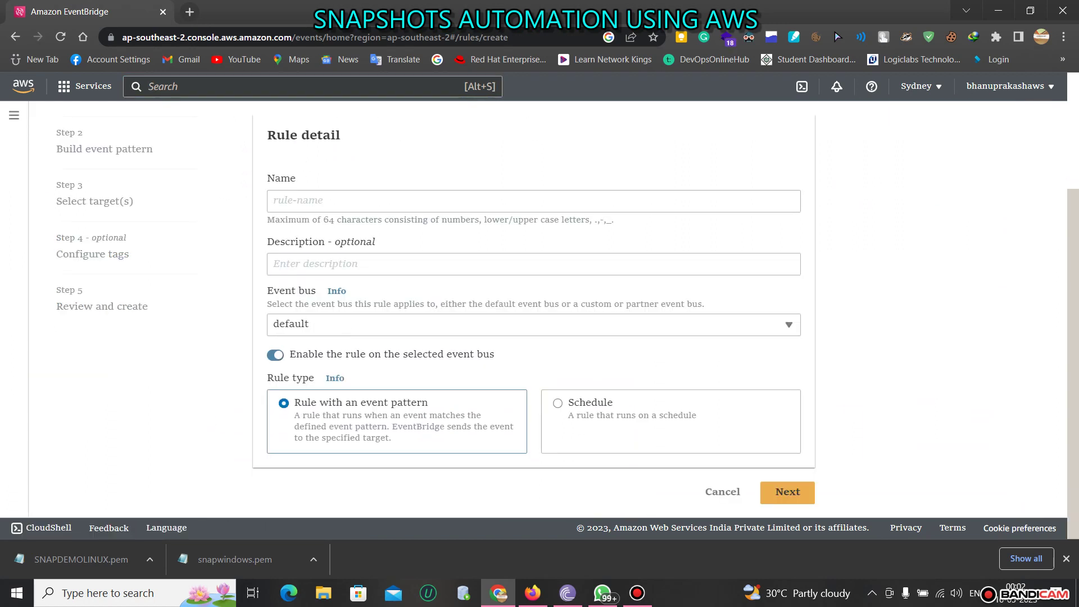
pyautogui.click(273, 200)
pyautogui.press('Down')
pyautogui.press('Return')
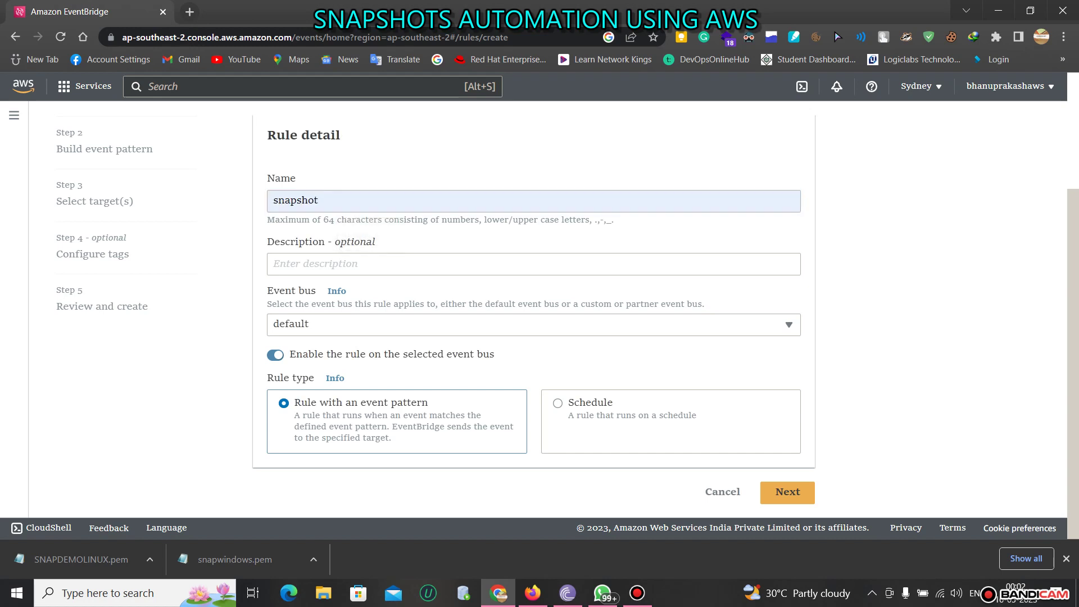
pyautogui.click(292, 264)
pyautogui.press('Down')
pyautogui.press('Return')
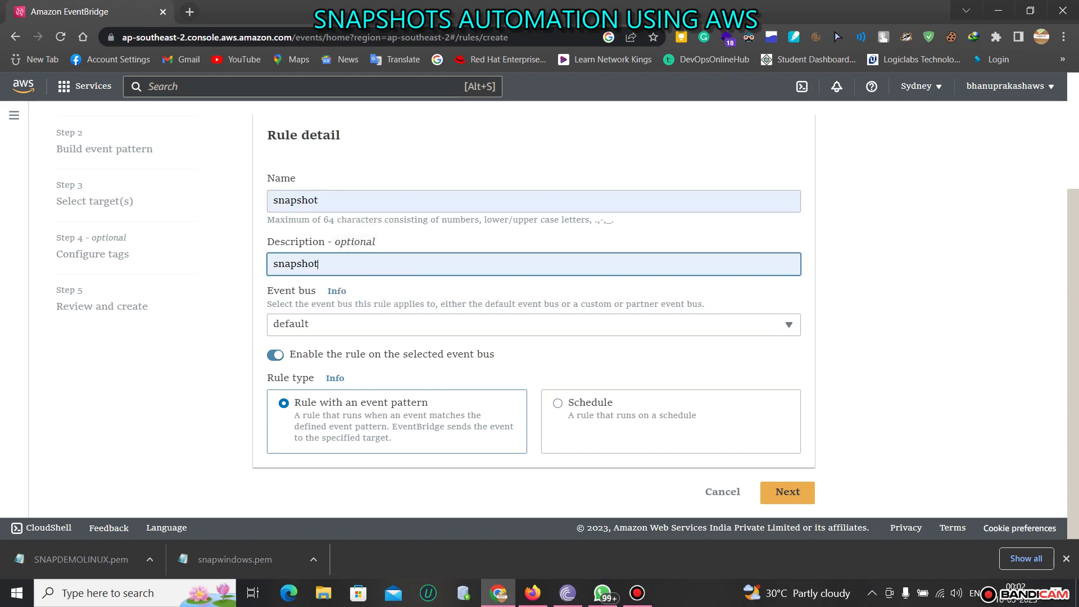
pyautogui.click(590, 402)
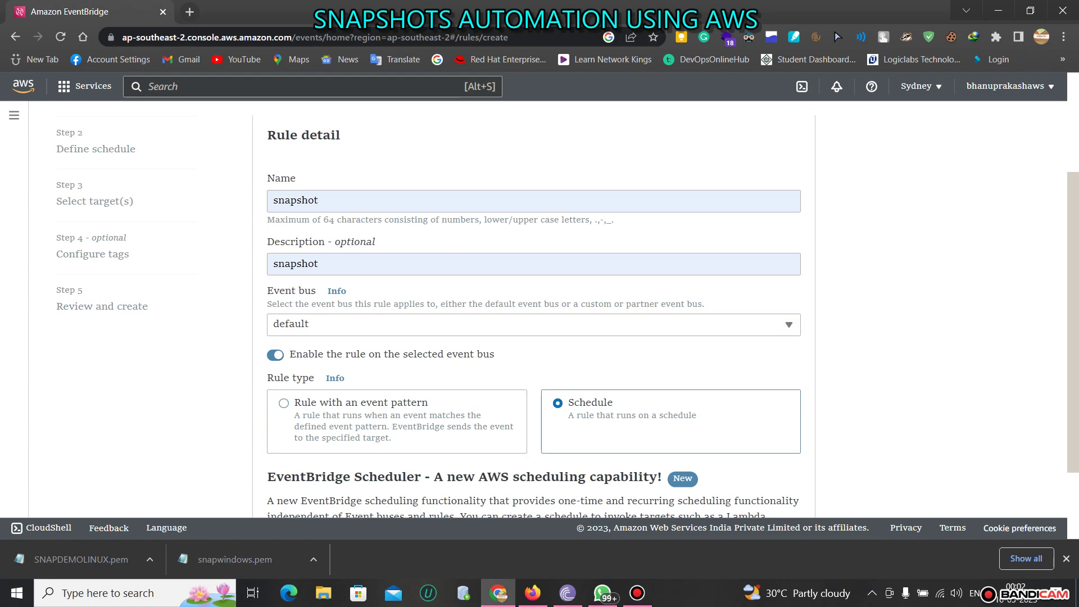
pyautogui.scroll(-2, 533, 309)
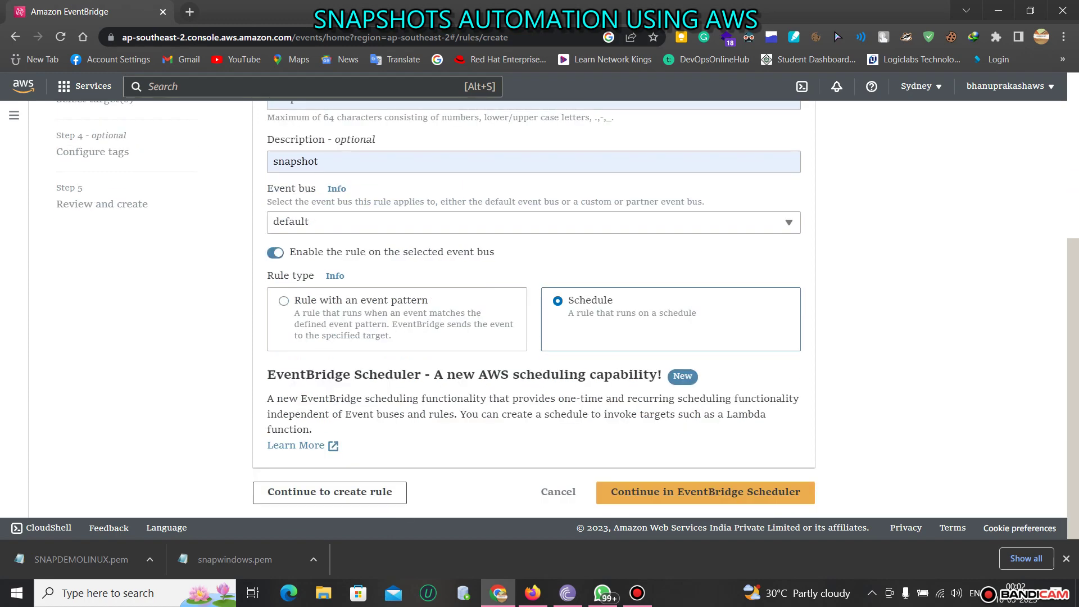
# Step: Continue creating the scheduled rule as a standard EventBridge rule, proceeding to its schedule definition
pyautogui.click(329, 493)
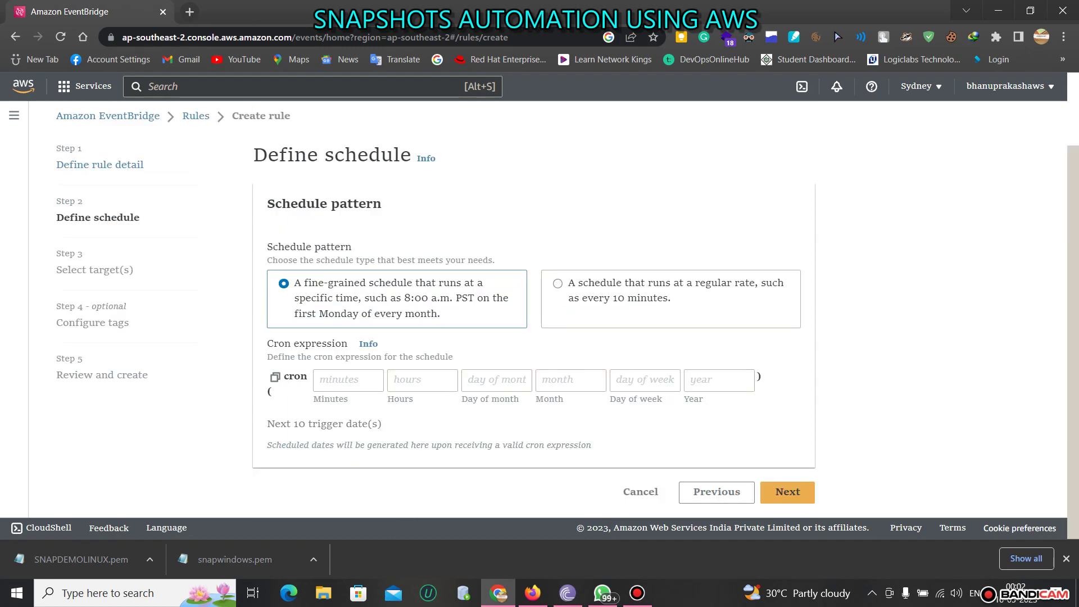
pyautogui.click(348, 380)
pyautogui.write('1')
pyautogui.click(323, 380)
pyautogui.press('Tab')
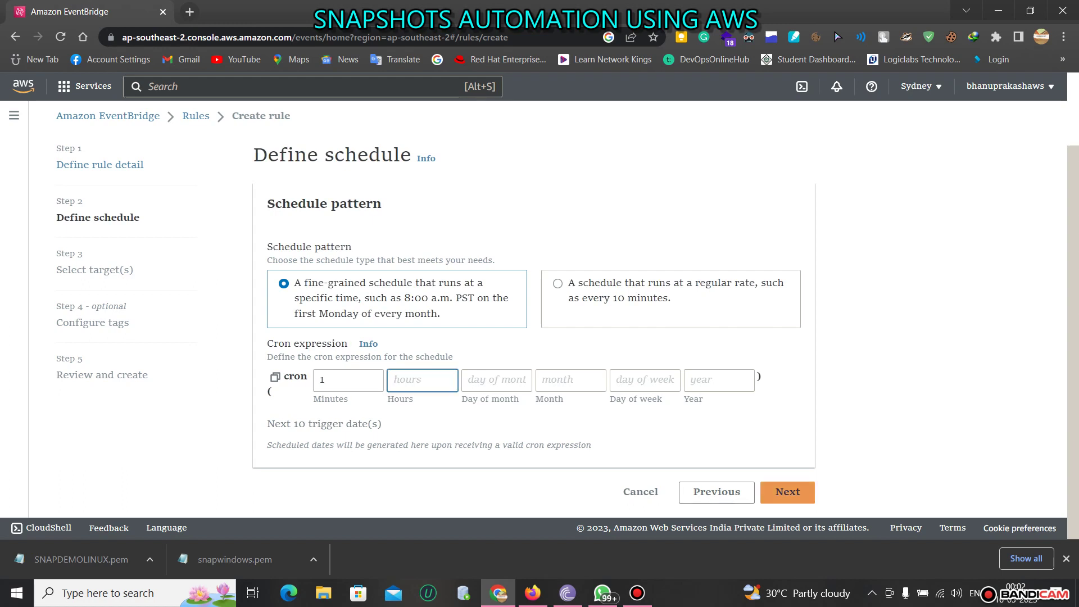
pyautogui.click(787, 492)
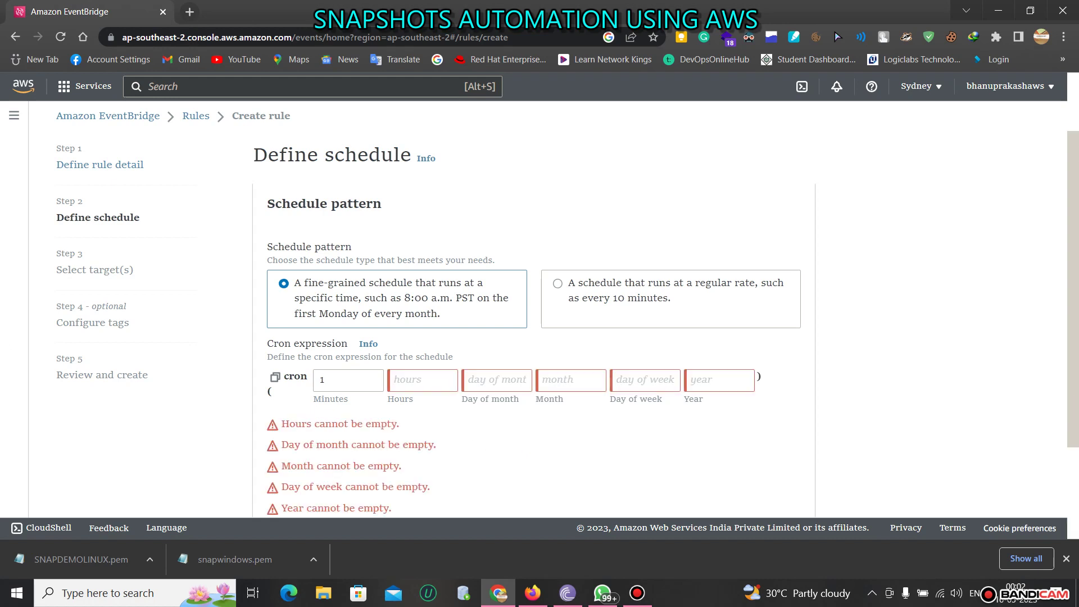
pyautogui.scroll(-1, 567, 312)
pyautogui.scroll(-1, 539, 312)
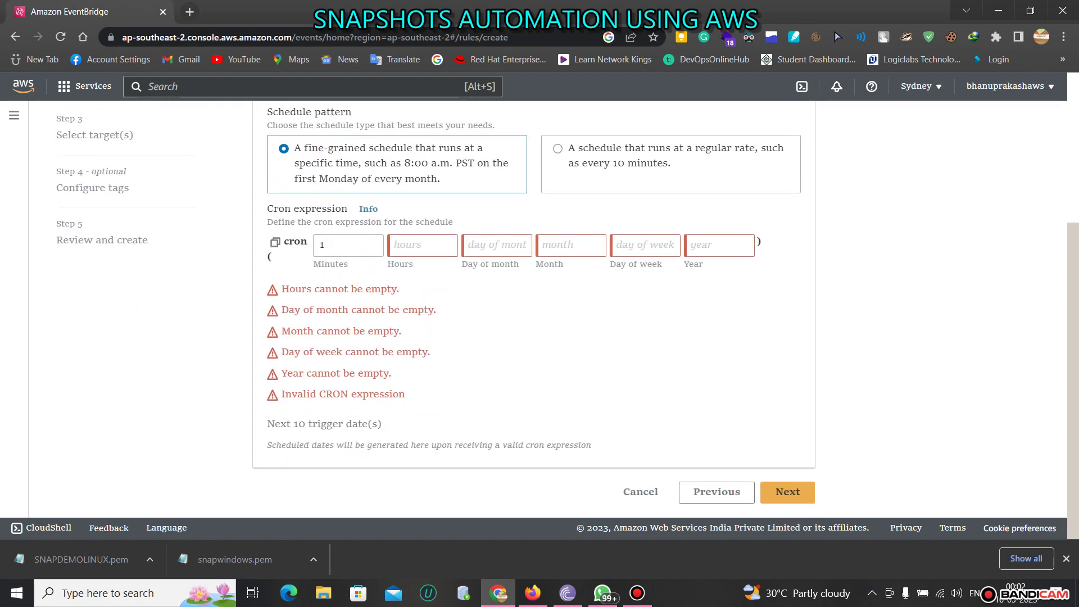
pyautogui.scroll(3, 540, 313)
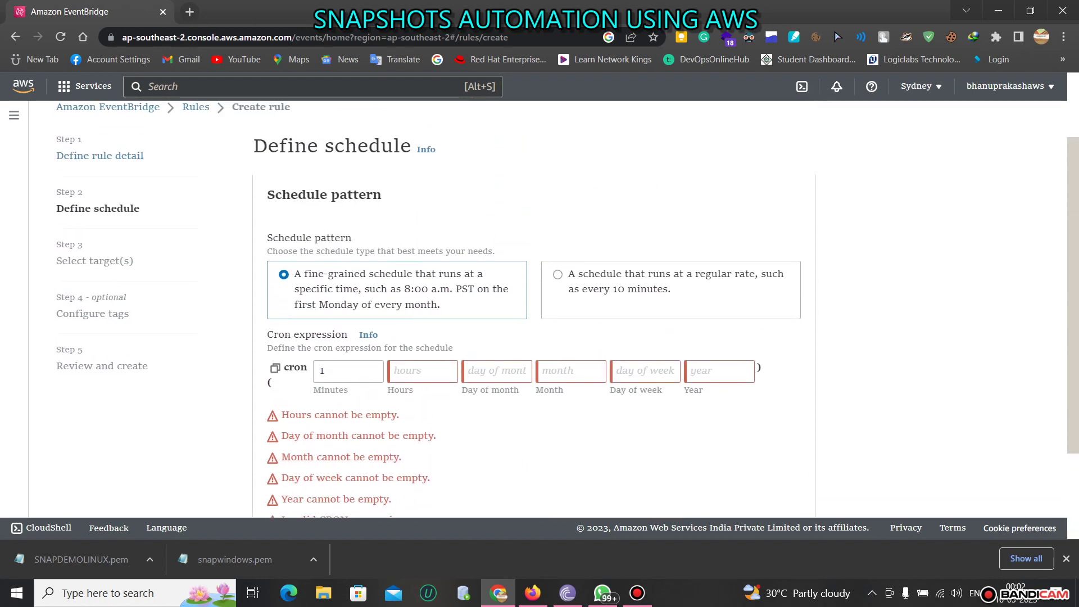
pyautogui.click(557, 275)
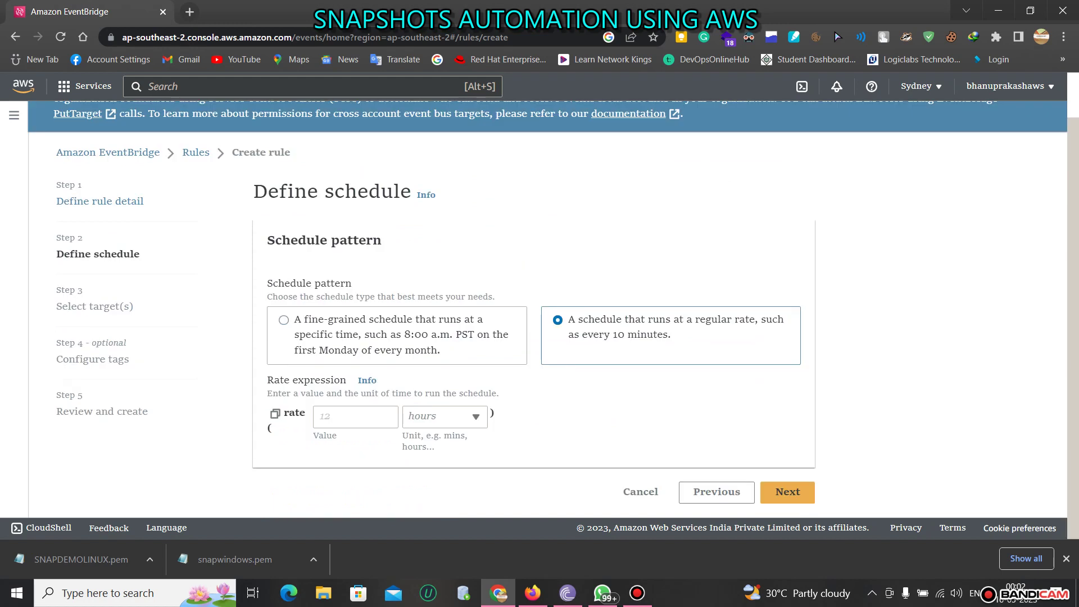
pyautogui.click(355, 416)
pyautogui.click(283, 320)
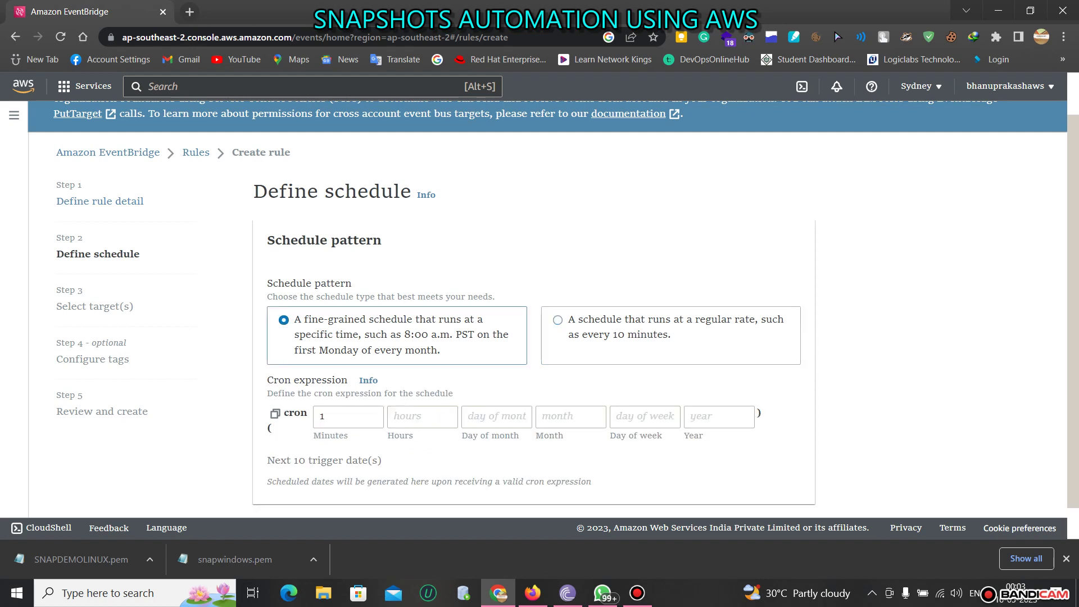
pyautogui.scroll(-1, 539, 303)
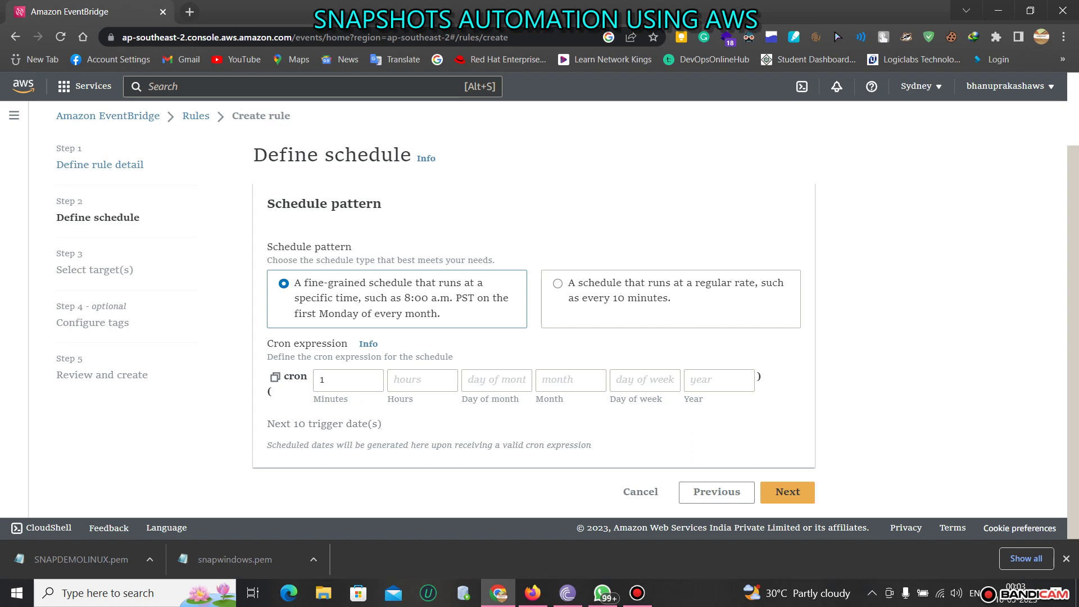
# Step: Define the rule's schedule as a regular rate of 1 minute and proceed to target selection
pyautogui.click(557, 283)
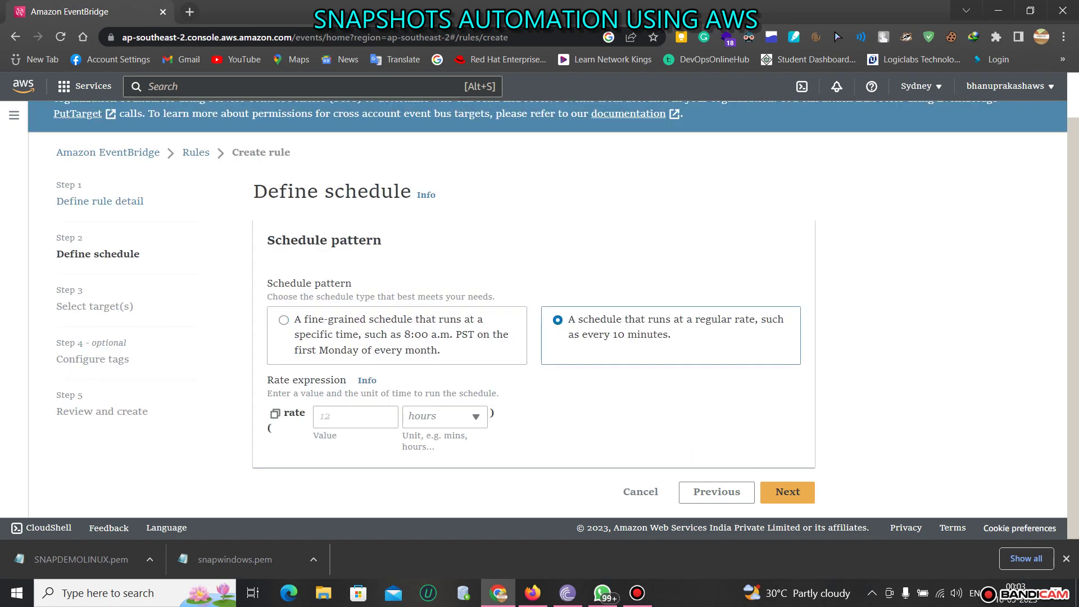
pyautogui.click(355, 417)
pyautogui.write('1')
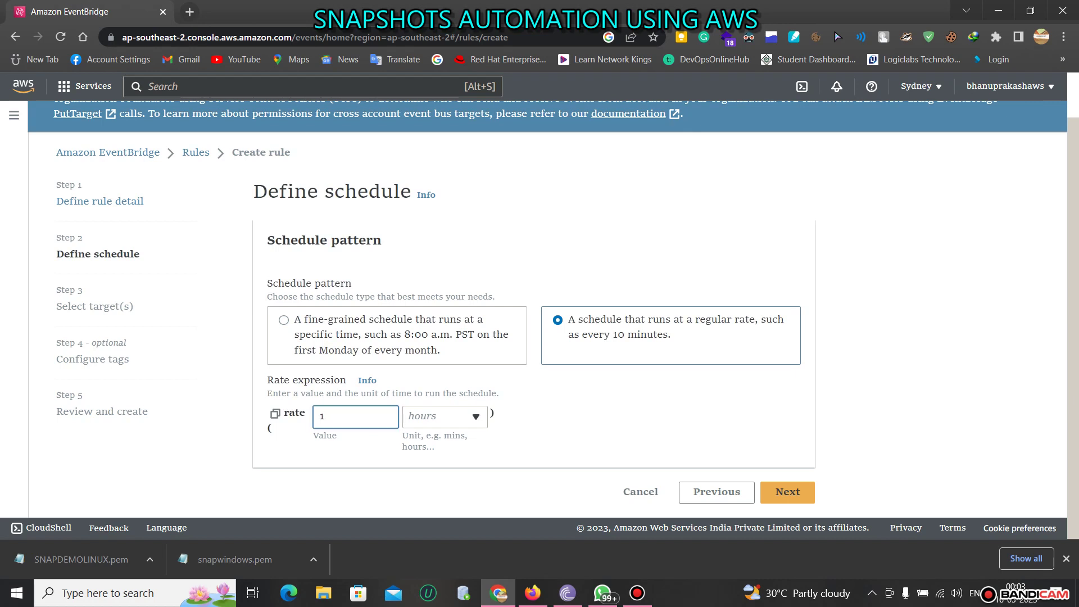
pyautogui.click(444, 417)
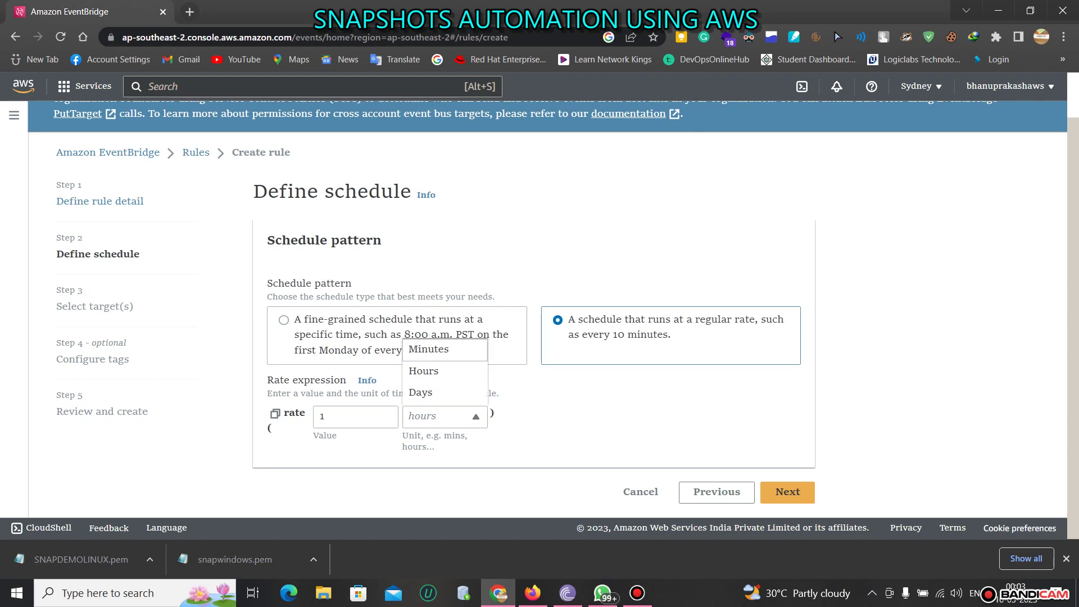
pyautogui.press('Return')
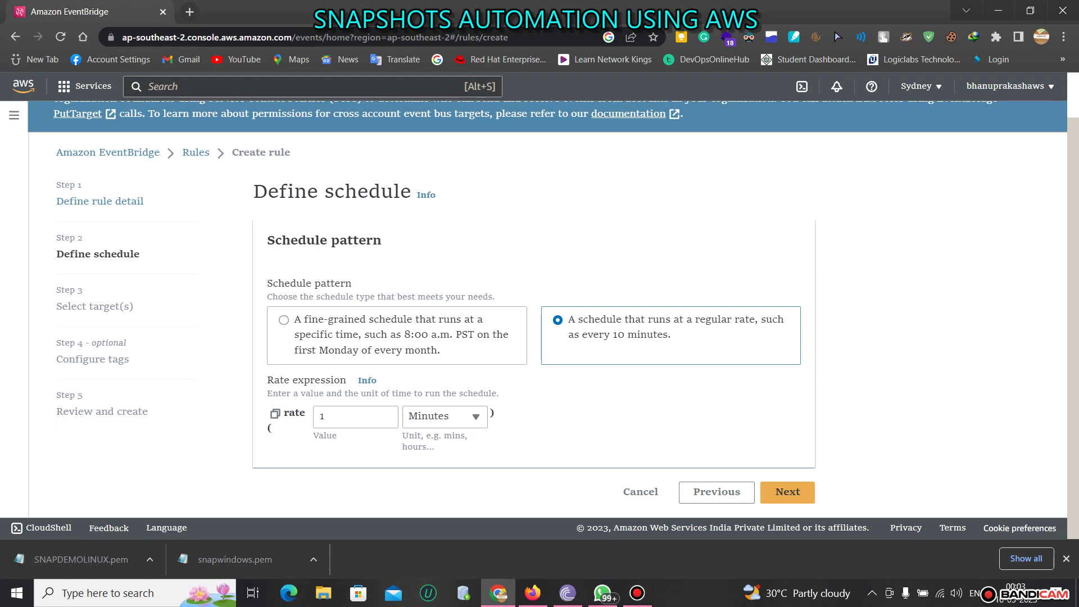
pyautogui.click(787, 492)
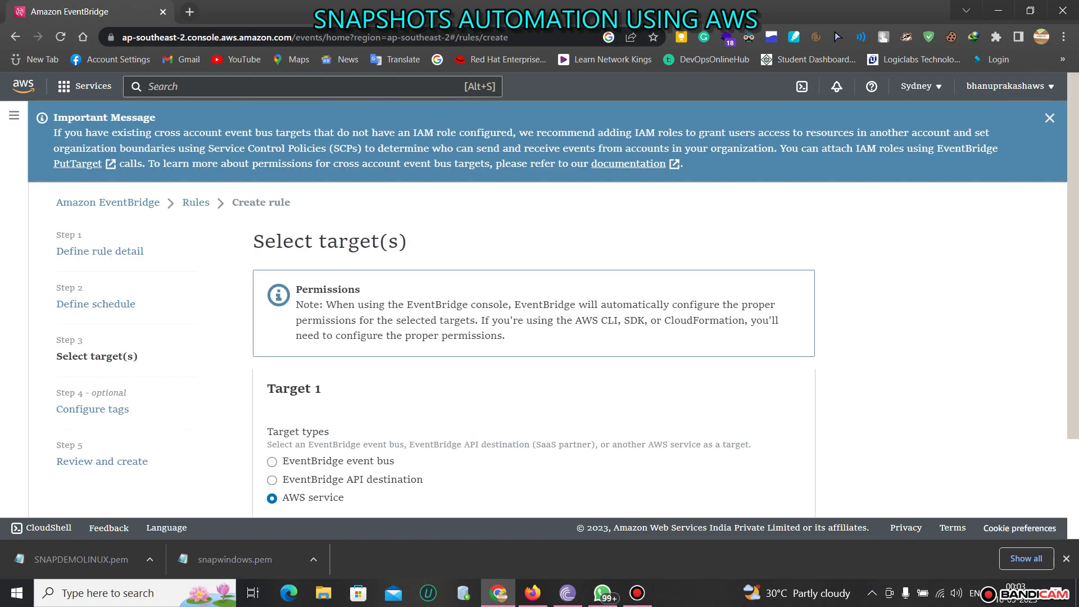
# Step: Choose EBS Create Snapshot as the AWS service target for the rule
pyautogui.scroll(-2, 540, 309)
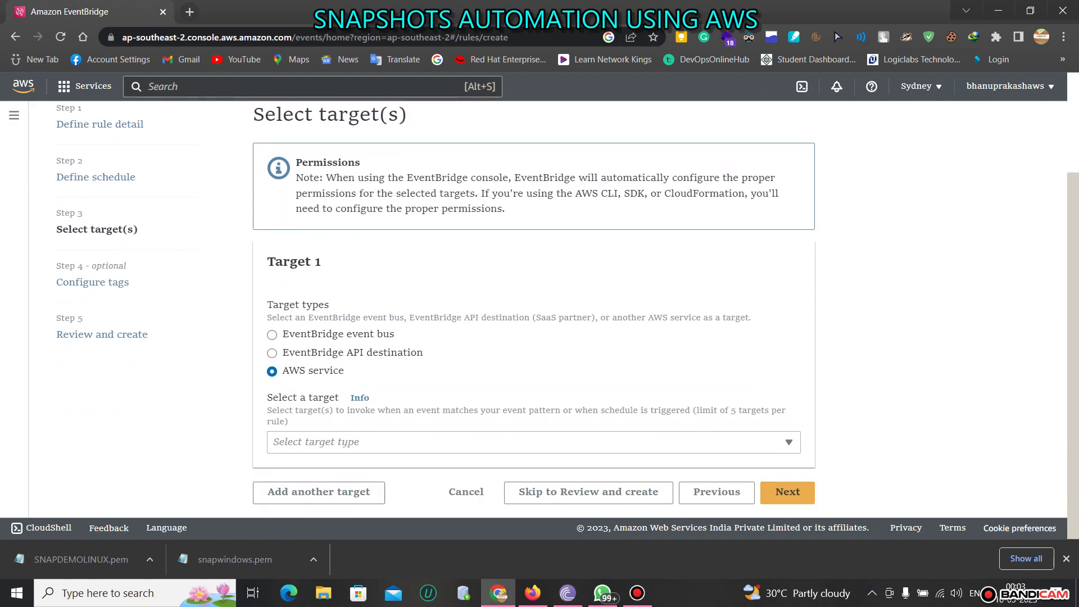
pyautogui.click(789, 441)
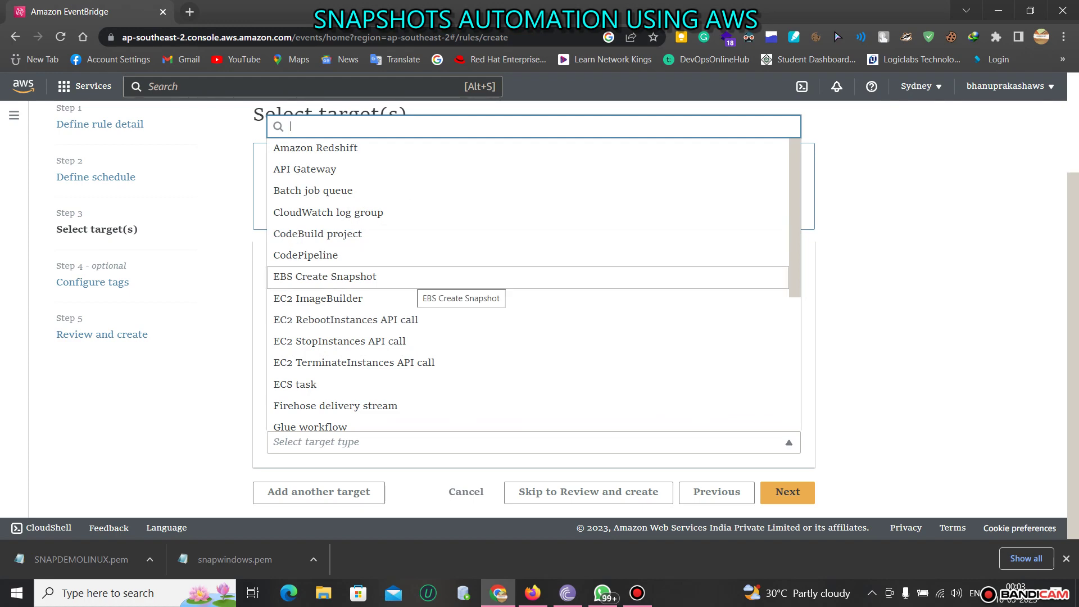
pyautogui.click(417, 278)
pyautogui.scroll(-3, 540, 306)
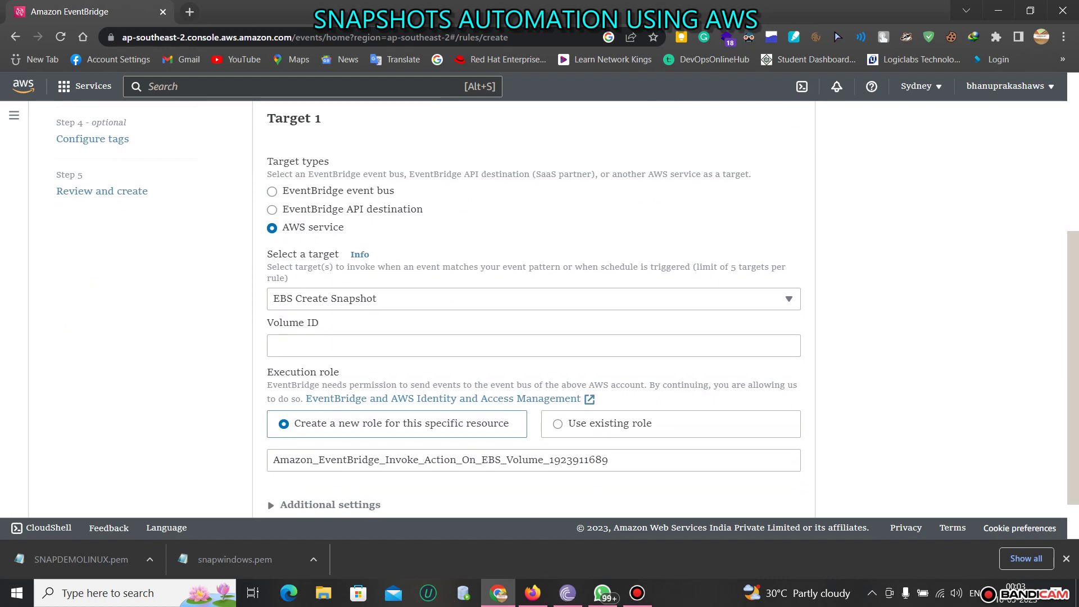
# Step: Open the EC2 volumes list in a separate browser tab and copy the full ID of the 5 GiB volume
pyautogui.rightClick(29, 85)
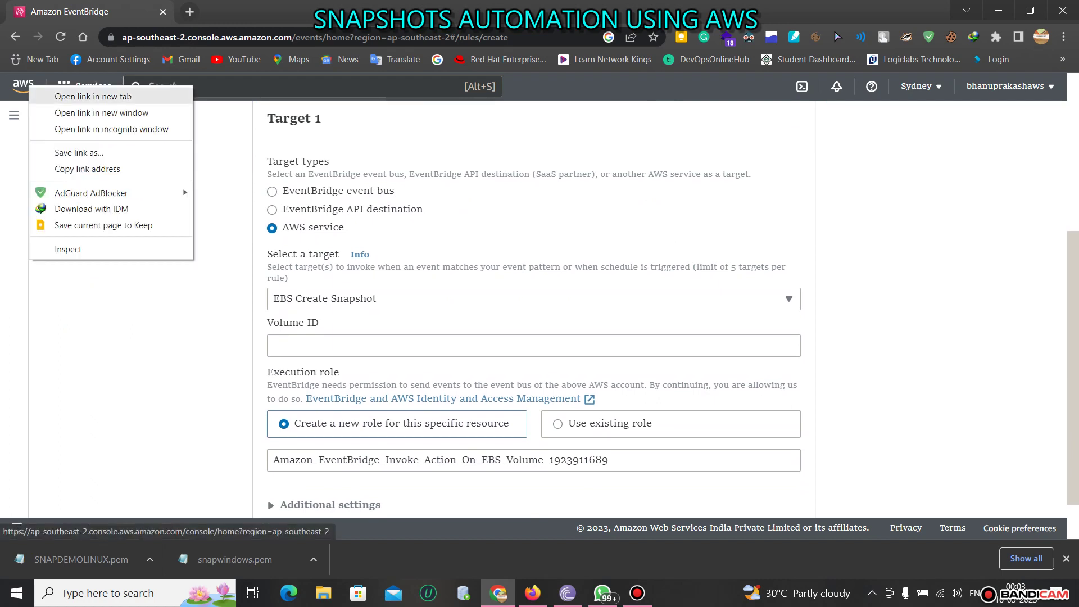
pyautogui.click(67, 98)
pyautogui.click(346, 12)
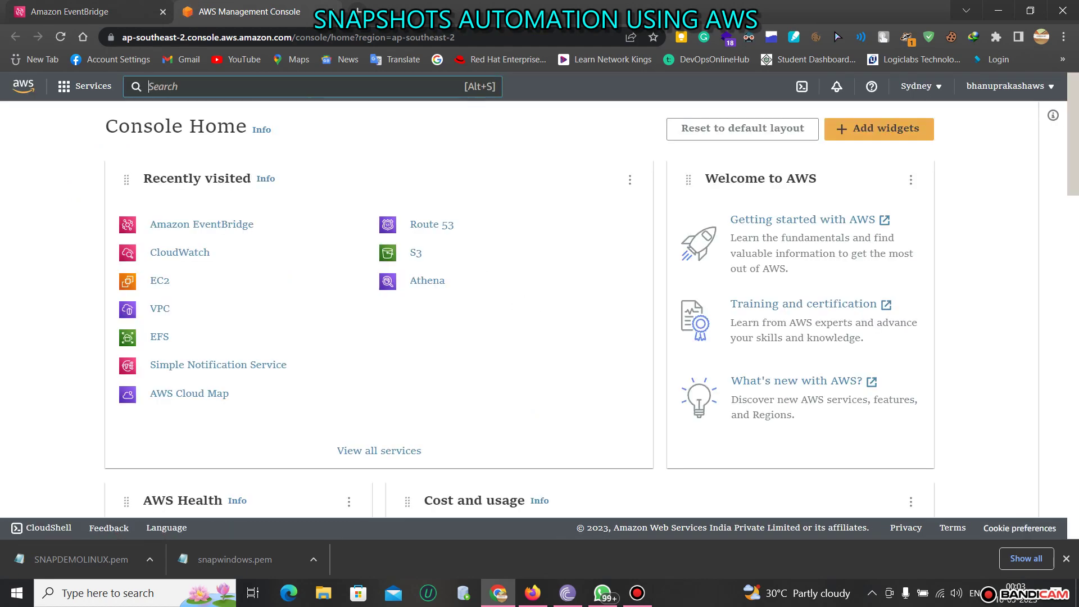
pyautogui.click(159, 280)
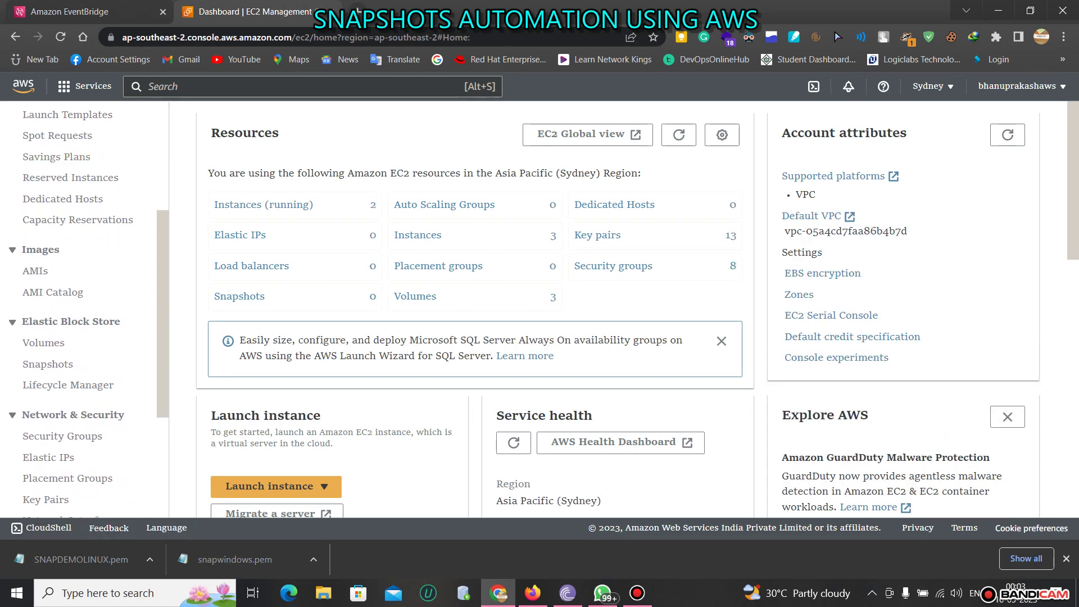
pyautogui.click(44, 342)
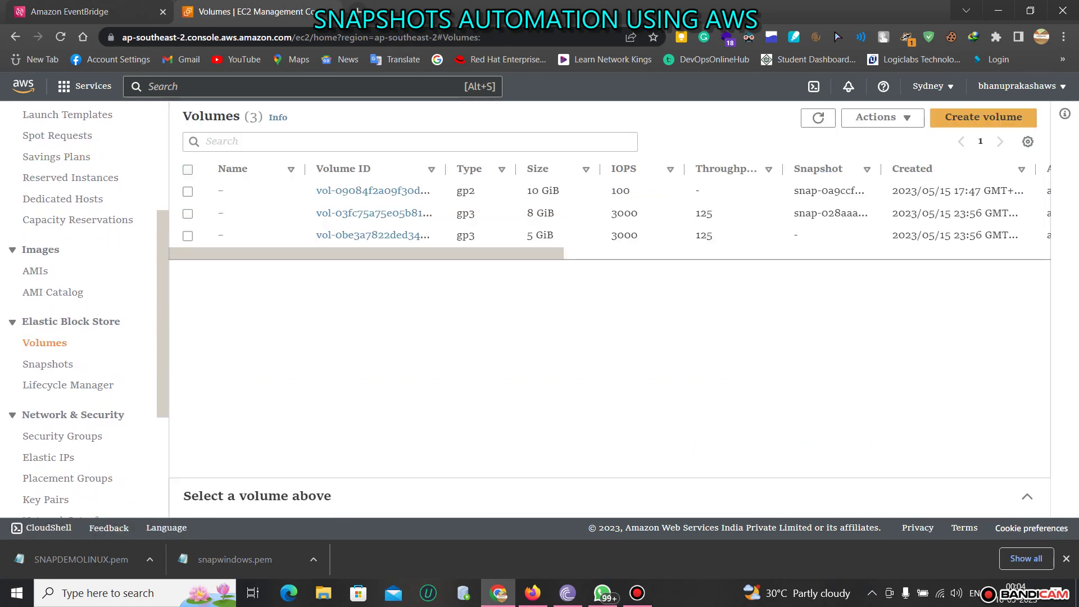
pyautogui.moveTo(444, 169); pyautogui.dragTo(498, 168)
pyautogui.moveTo(438, 235); pyautogui.dragTo(317, 236)
pyautogui.hotkey('ctrl', 'c')
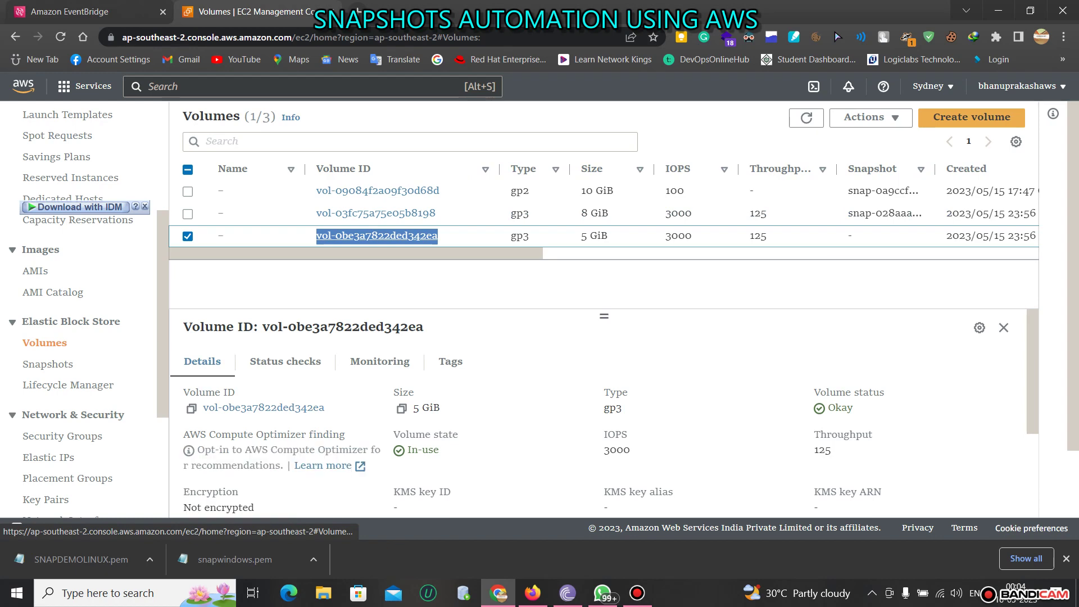
# Step: Return to the rule's target settings, enter the volume ID vol-0be3a7822ded342ea and proceed with a new execution role
pyautogui.click(68, 11)
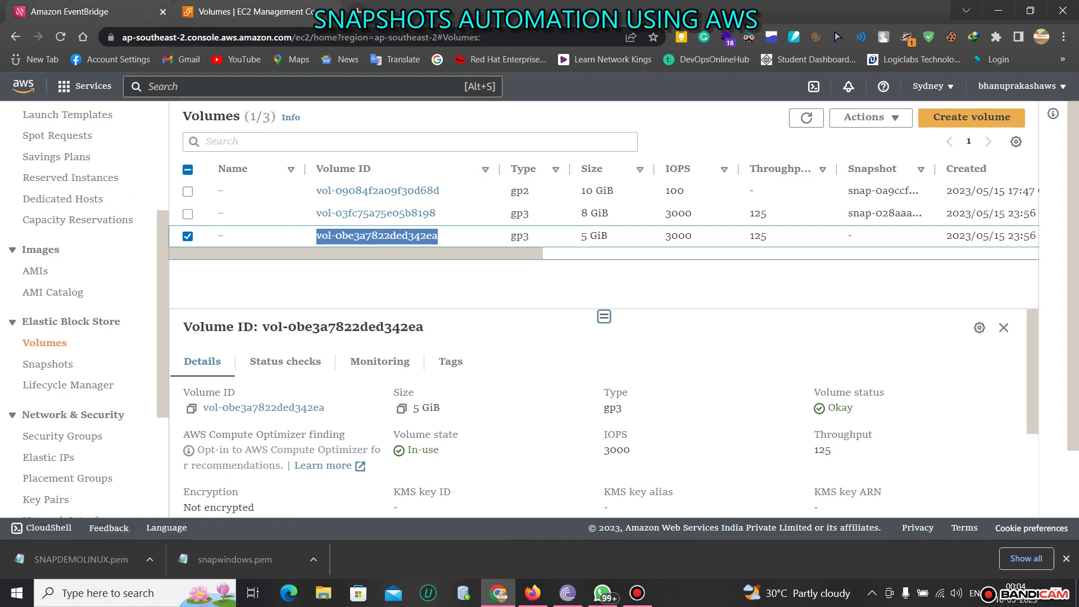
pyautogui.click(273, 345)
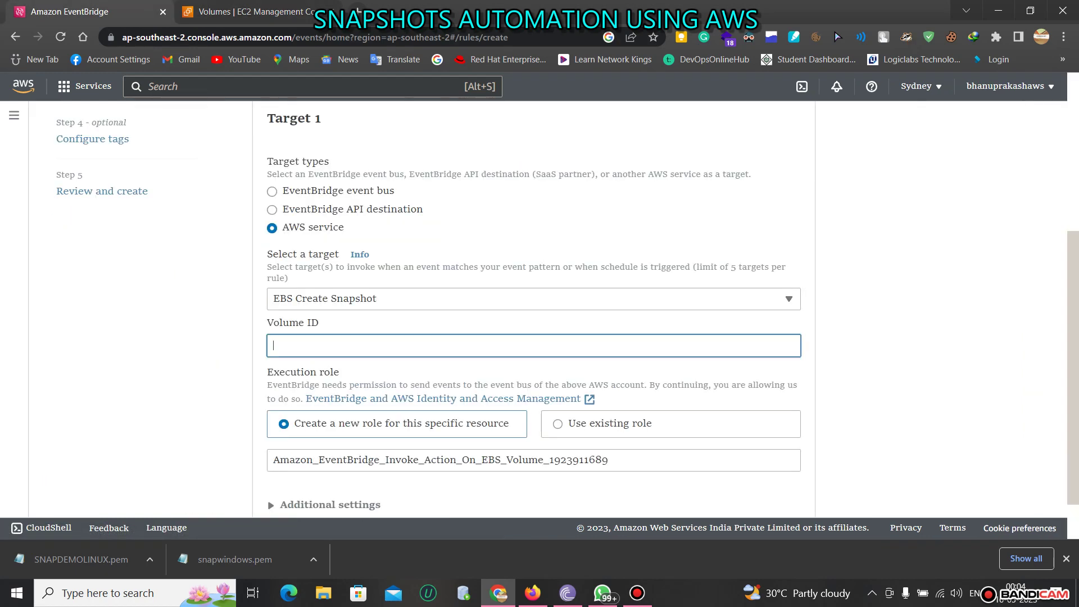
pyautogui.hotkey('ctrl', 'v')
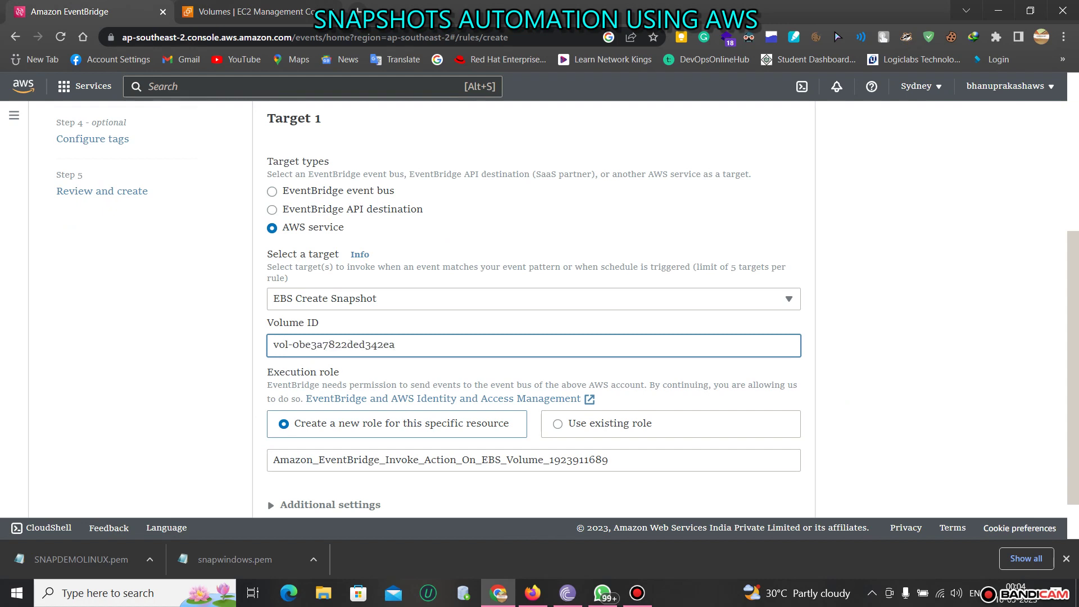
pyautogui.scroll(-1, 534, 309)
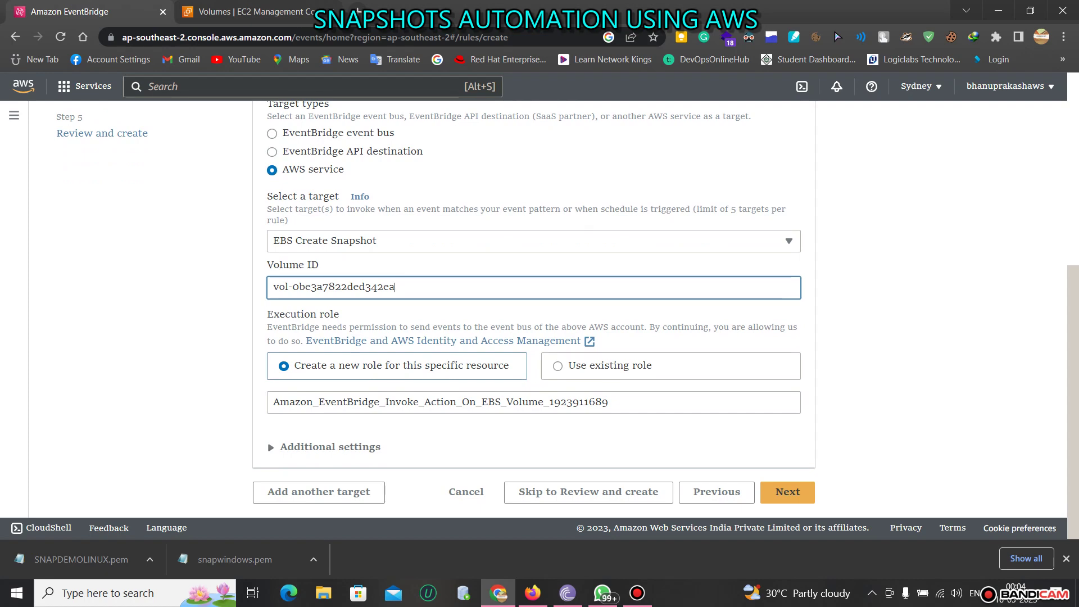
pyautogui.click(787, 492)
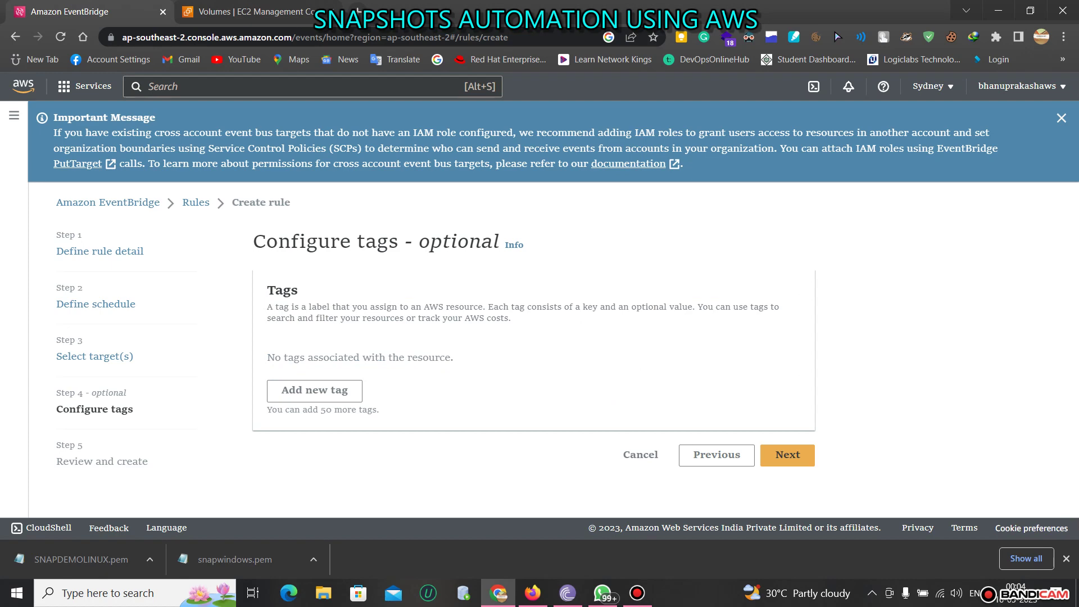
# Step: Skip adding tags, review the rule's schedule and target details, and create the rule
pyautogui.click(787, 454)
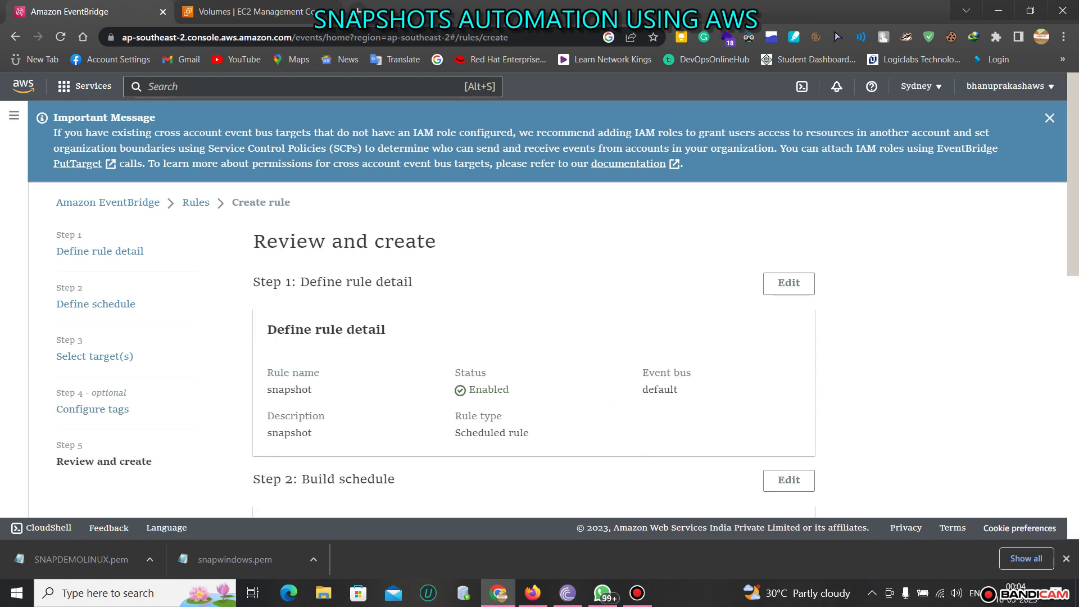
pyautogui.scroll(-7, 539, 309)
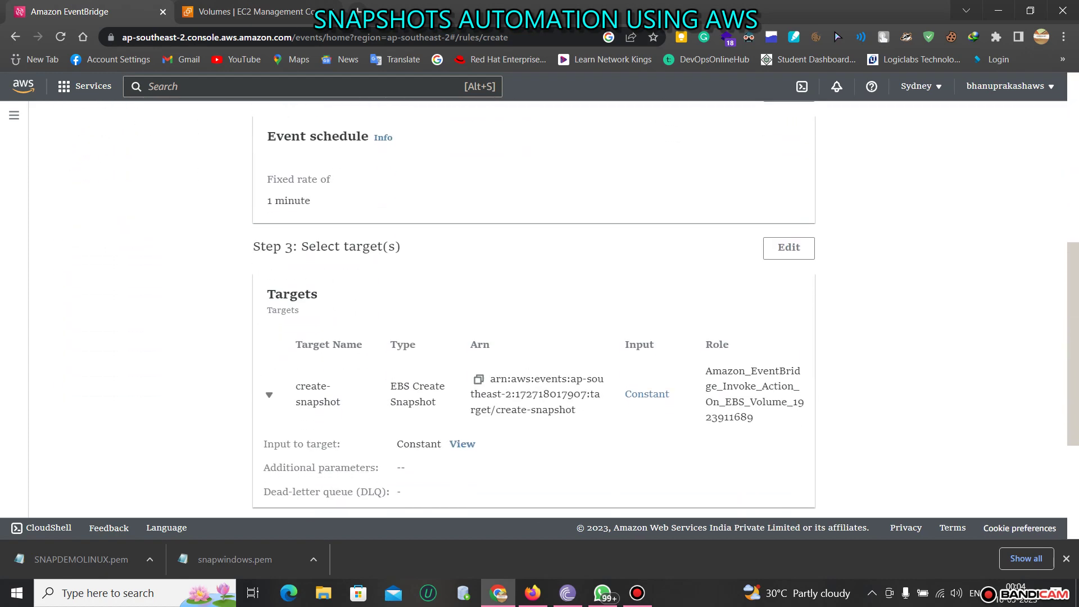
pyautogui.scroll(-4, 539, 309)
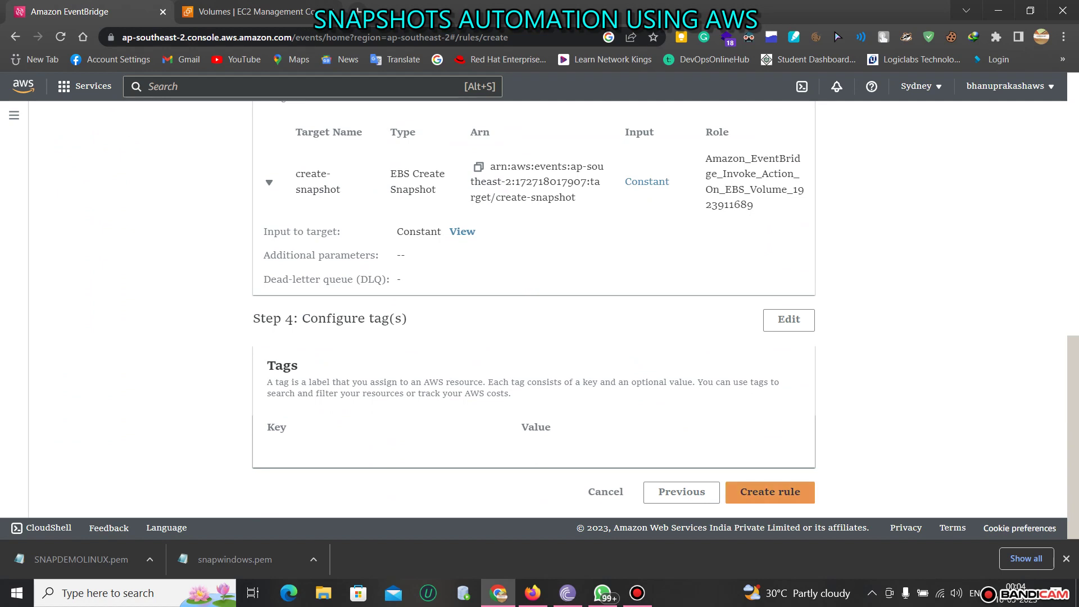
pyautogui.click(770, 492)
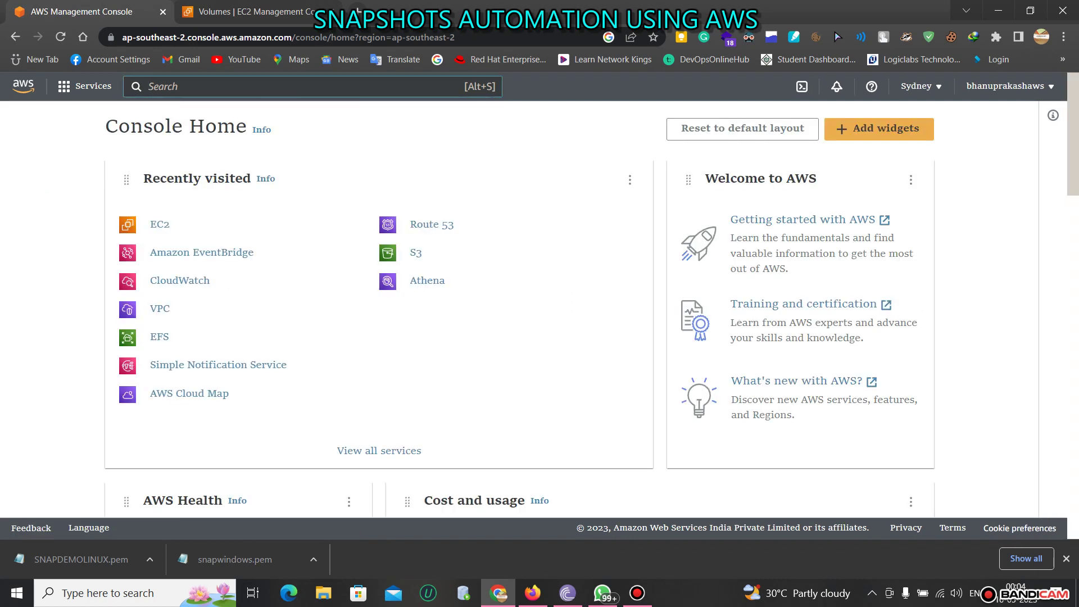
# Step: Open the EC2 snapshots list in the Sydney region and examine the status and progress of the scheduled snapshot
pyautogui.click(160, 225)
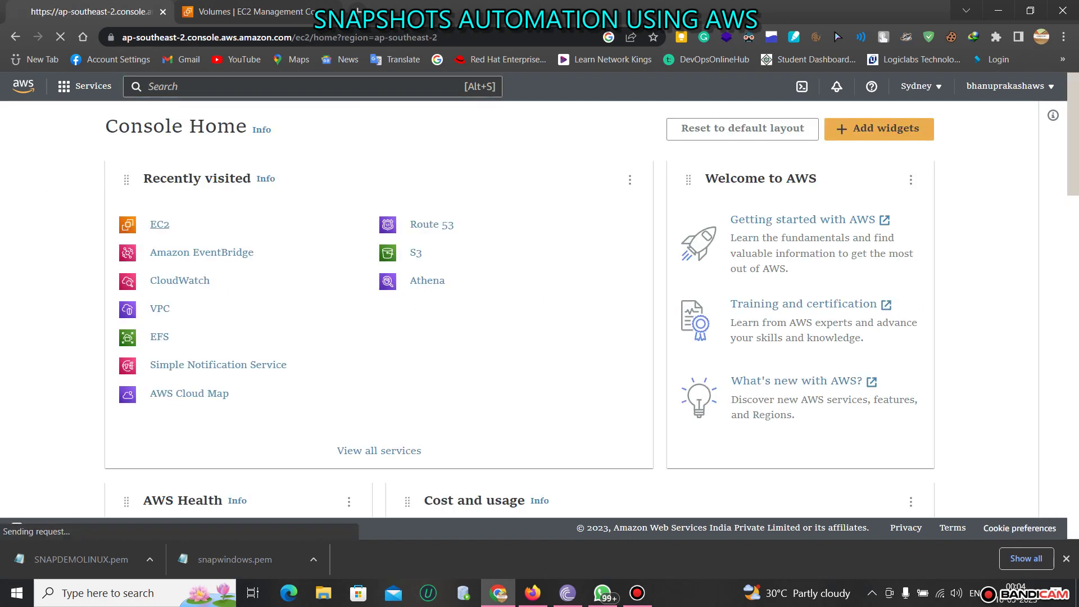
pyautogui.scroll(-3, 85, 309)
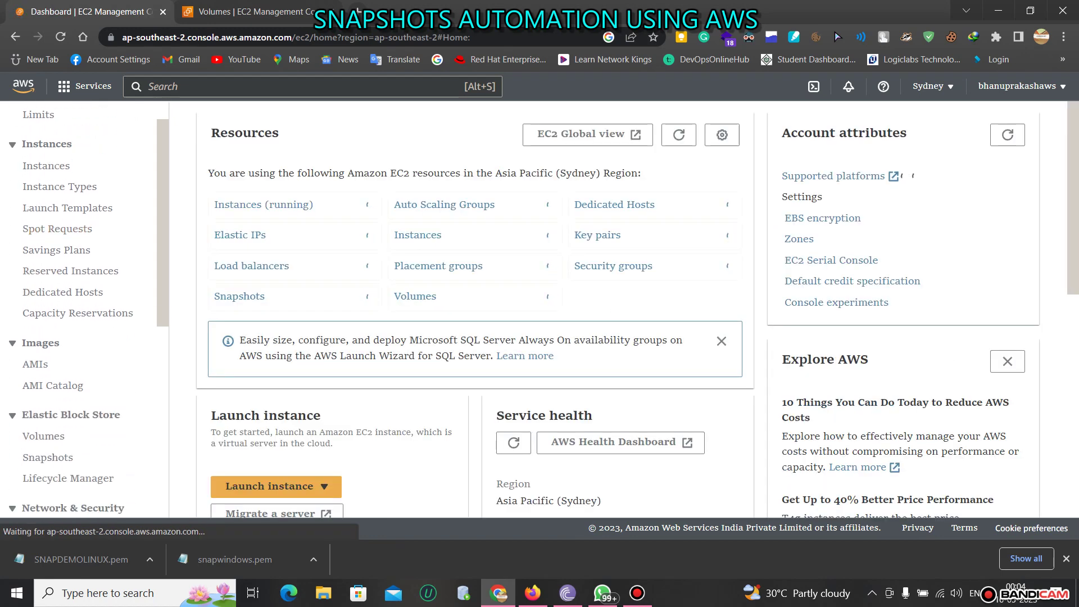
pyautogui.scroll(-1, 51, 349)
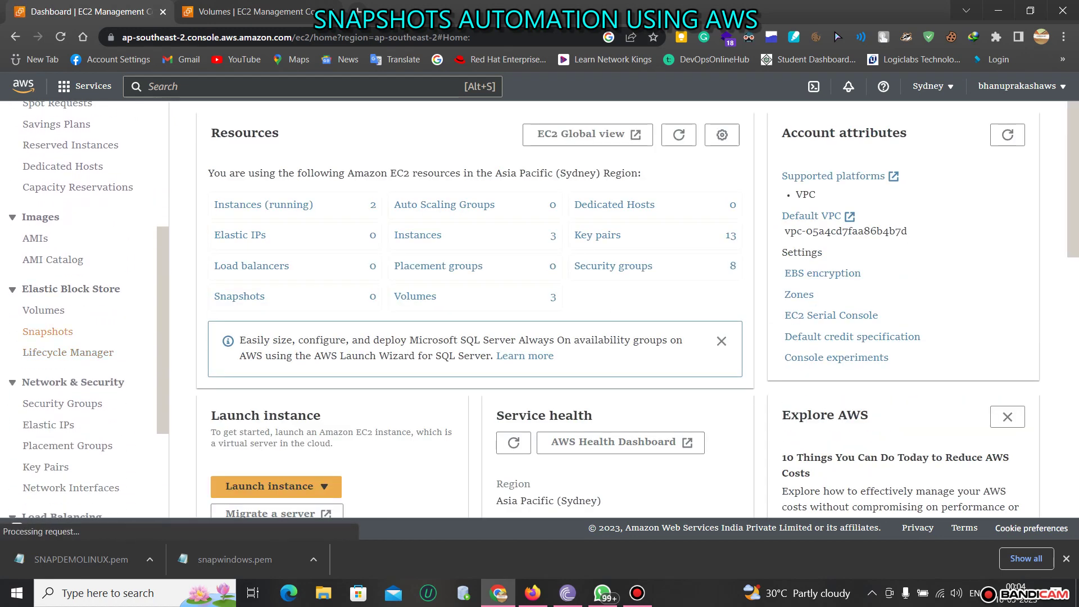
pyautogui.click(48, 331)
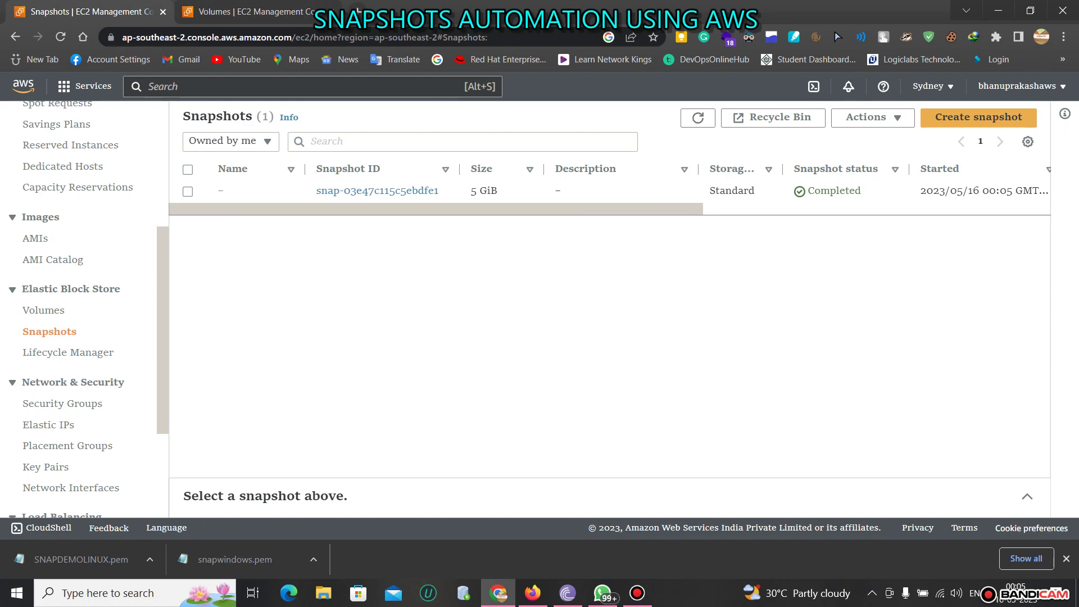
pyautogui.hscroll(5, 609, 191)
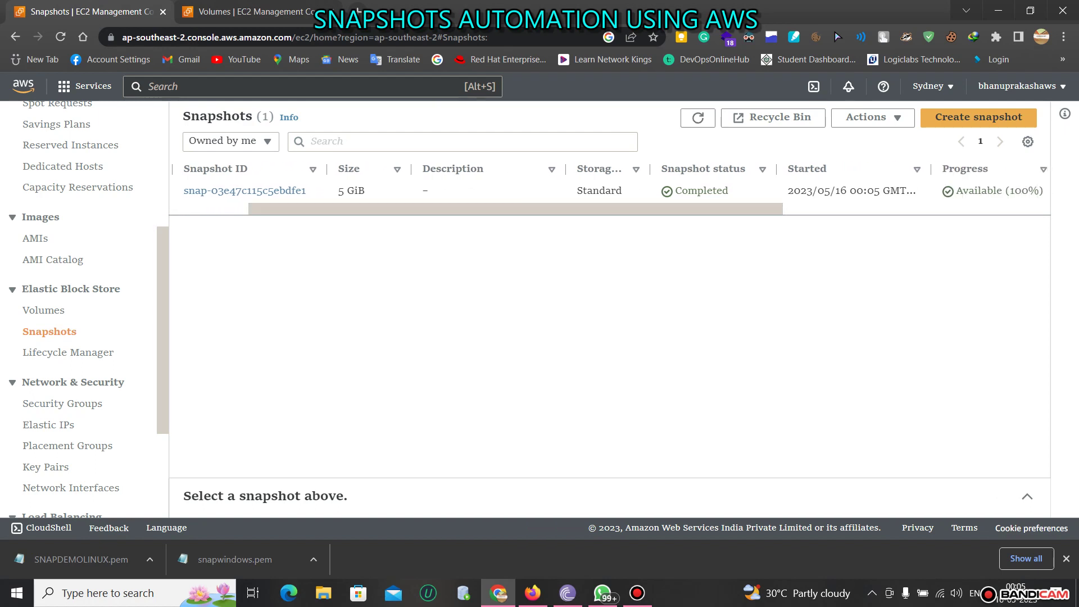
# Step: Refresh the Sydney snapshots list repeatedly and examine the start time and status of each scheduled snapshot
pyautogui.moveTo(787, 191); pyautogui.dragTo(906, 191)
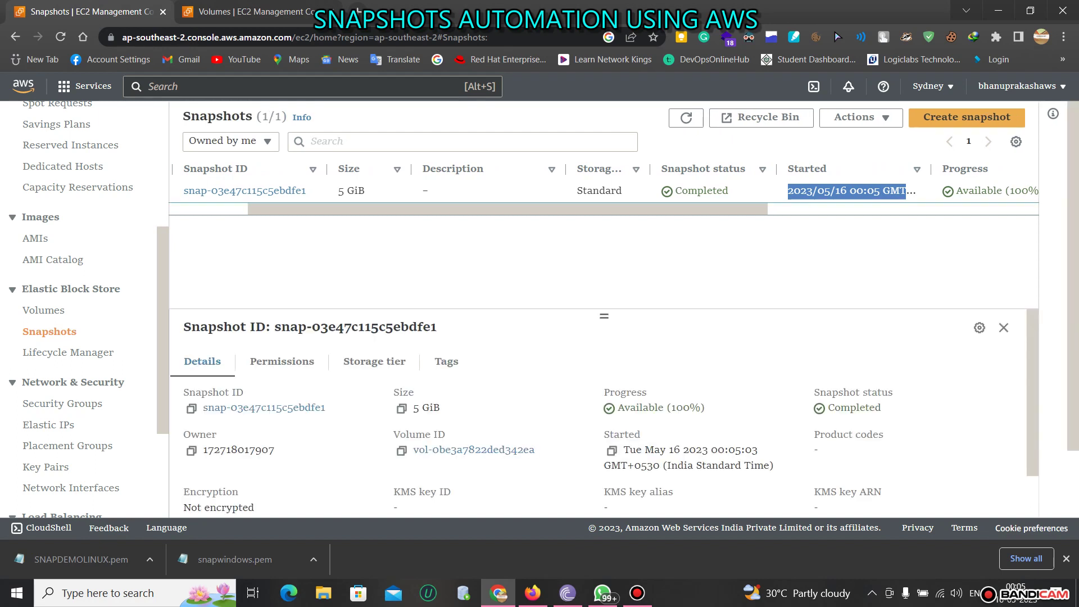
pyautogui.click(685, 117)
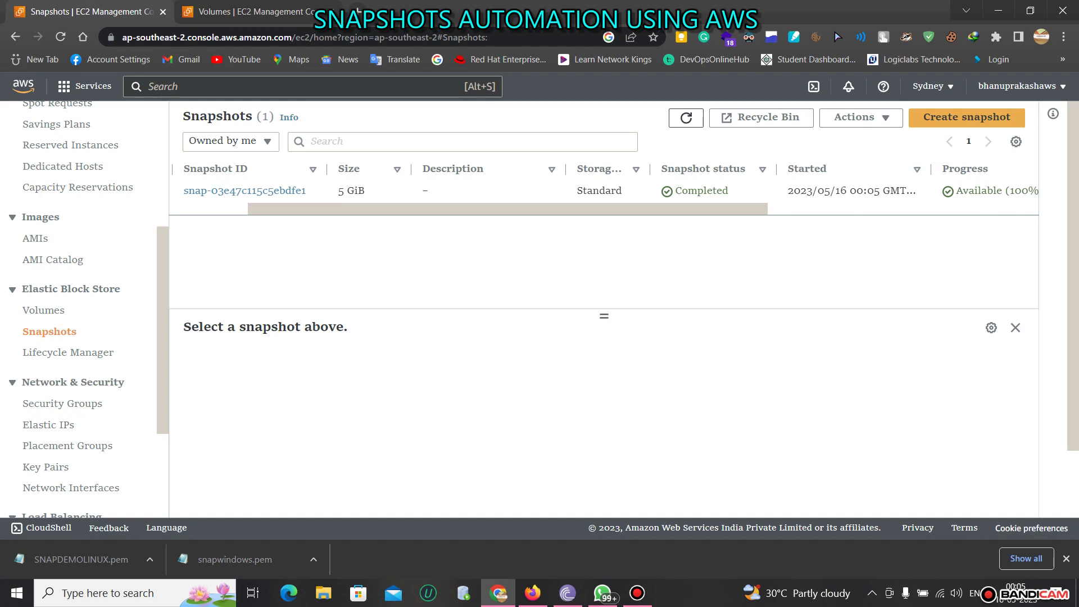
pyautogui.click(686, 117)
pyautogui.click(686, 118)
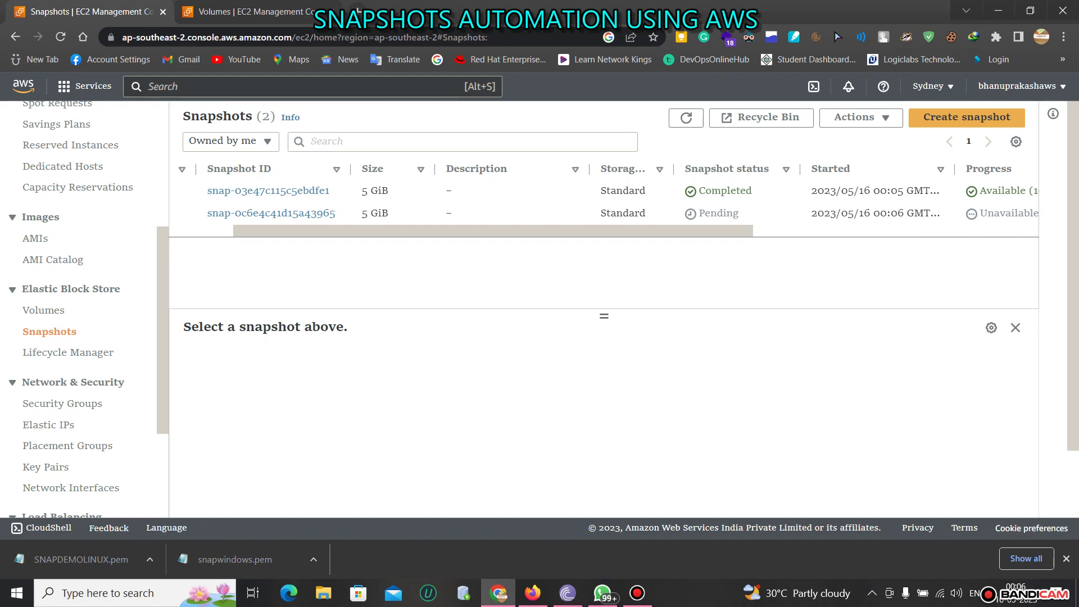
pyautogui.moveTo(699, 213); pyautogui.dragTo(738, 213)
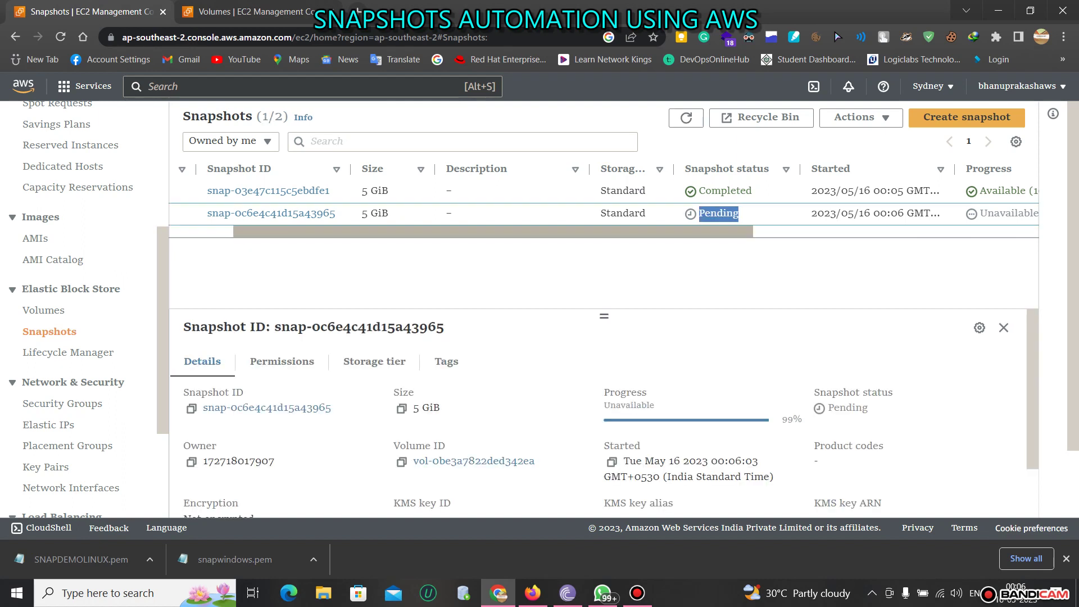
pyautogui.moveTo(493, 231); pyautogui.dragTo(429, 230)
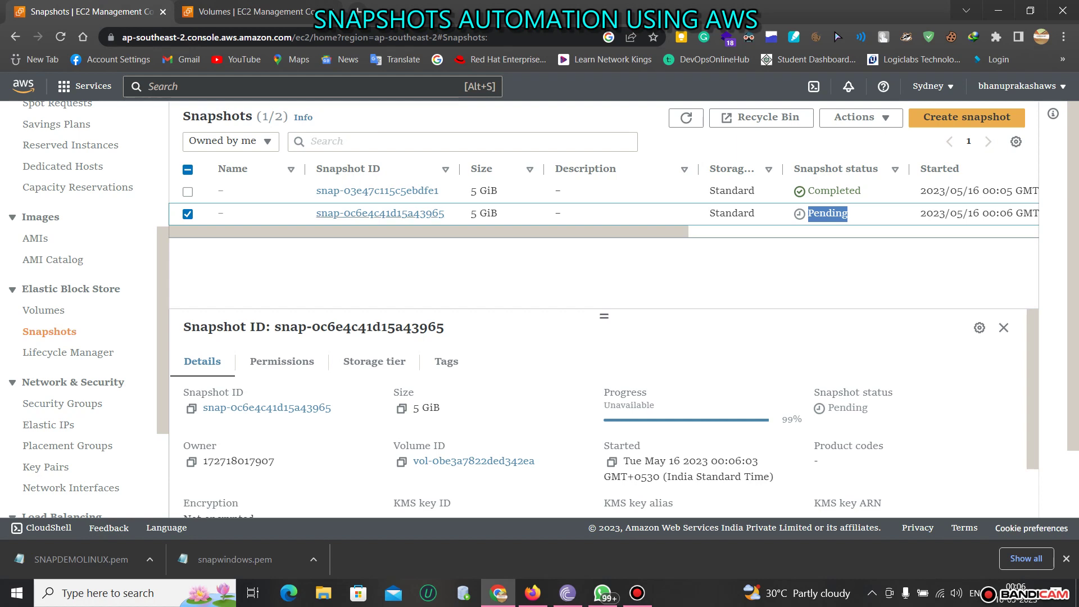
pyautogui.click(188, 214)
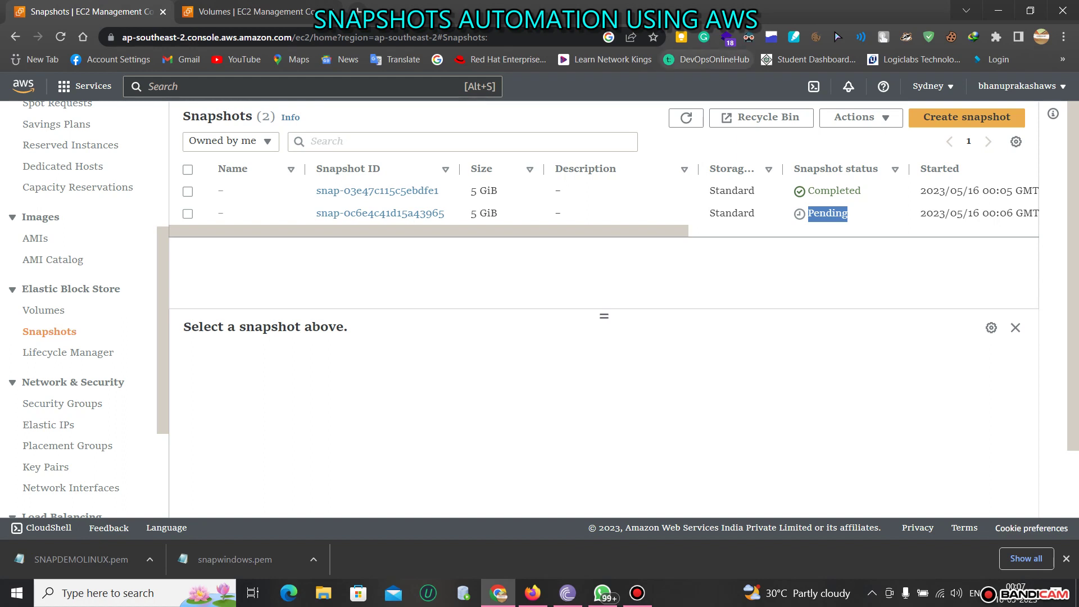
pyautogui.click(686, 117)
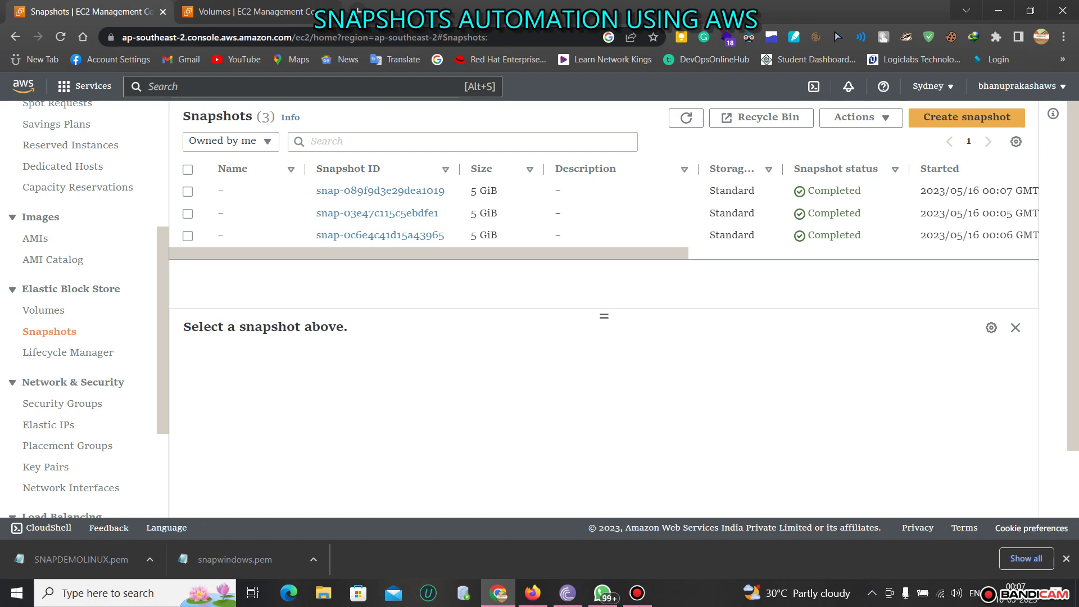
# Step: Search the AWS services for cloud watch and open the CloudWatch console
pyautogui.hotkey('alt', 's')
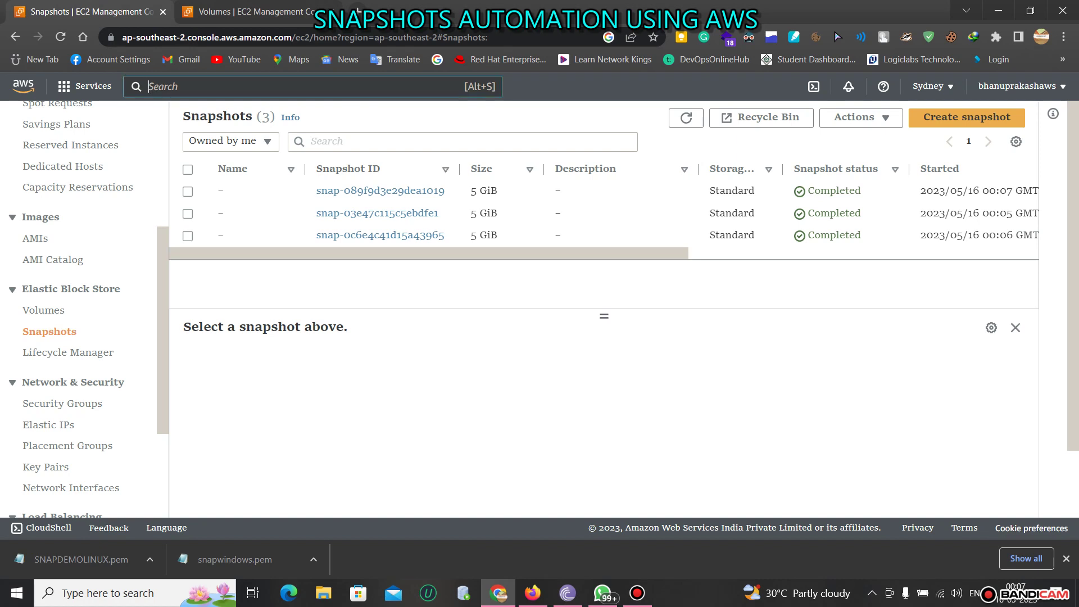
pyautogui.write('cl')
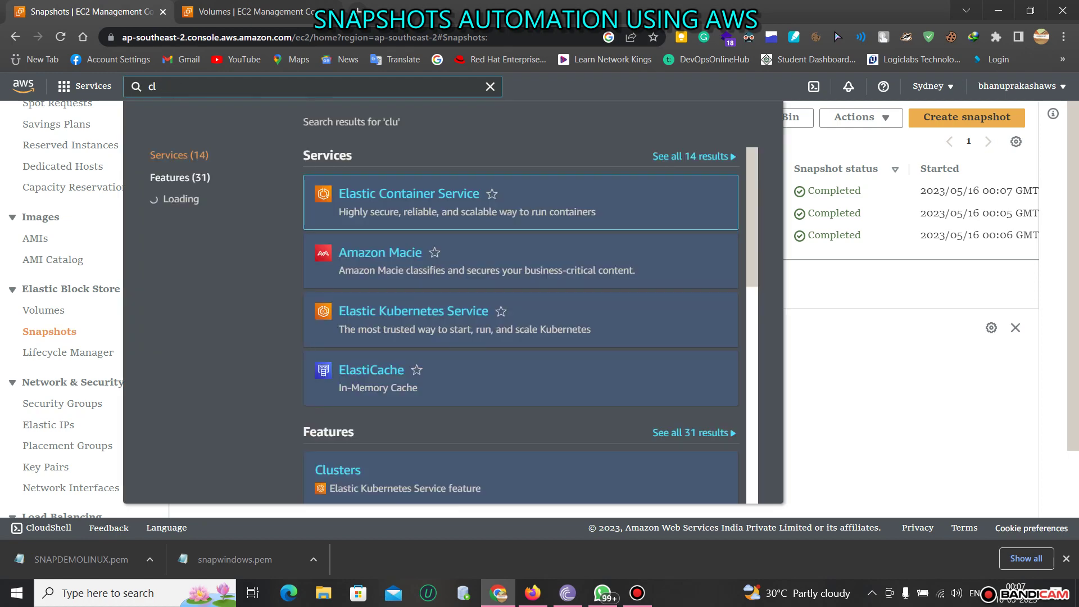
pyautogui.write('oud WAN')
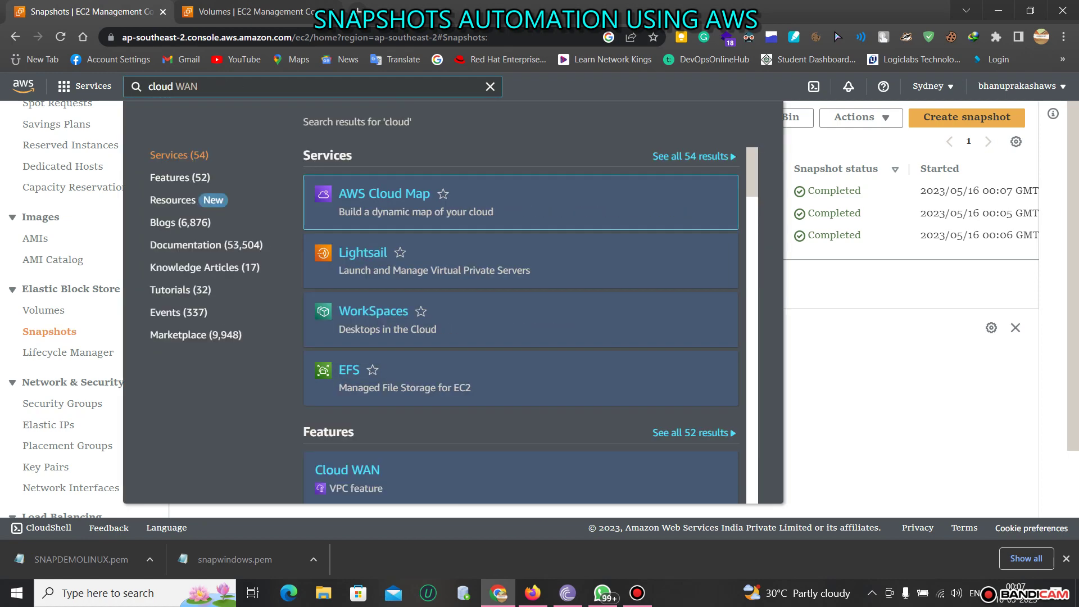
pyautogui.write(' watch')
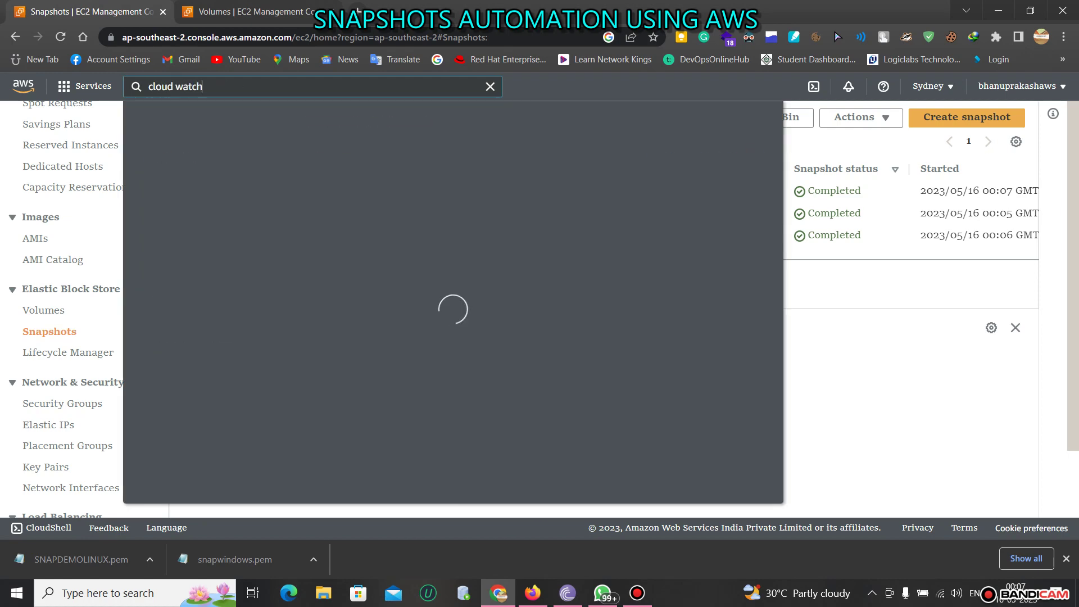
pyautogui.press('Return')
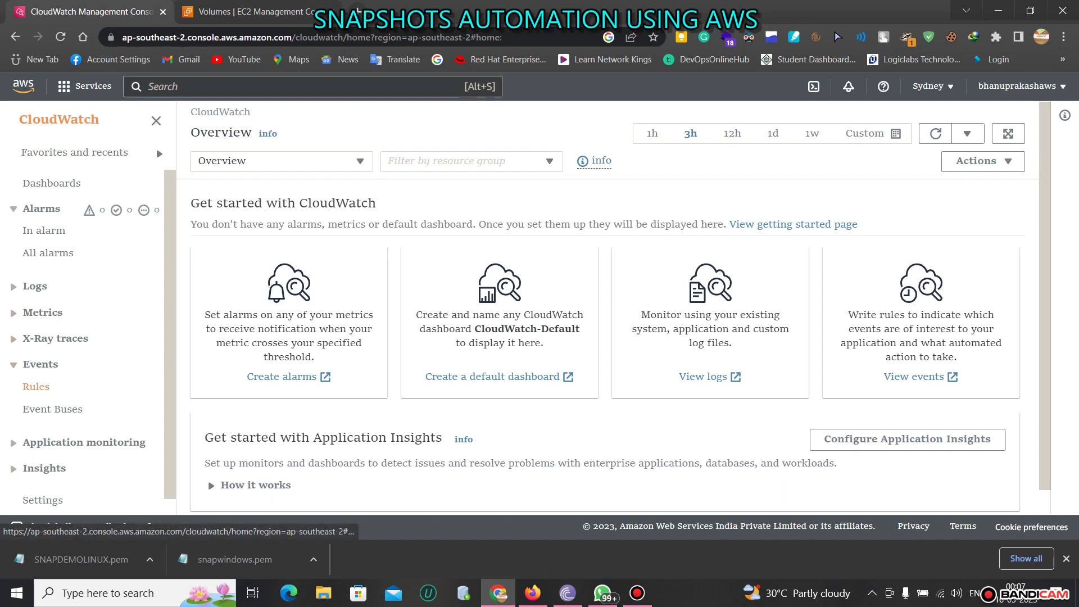
# Step: Delete the scheduled event rule named snapshot from the CloudWatch rules and confirm the deletion
pyautogui.click(36, 387)
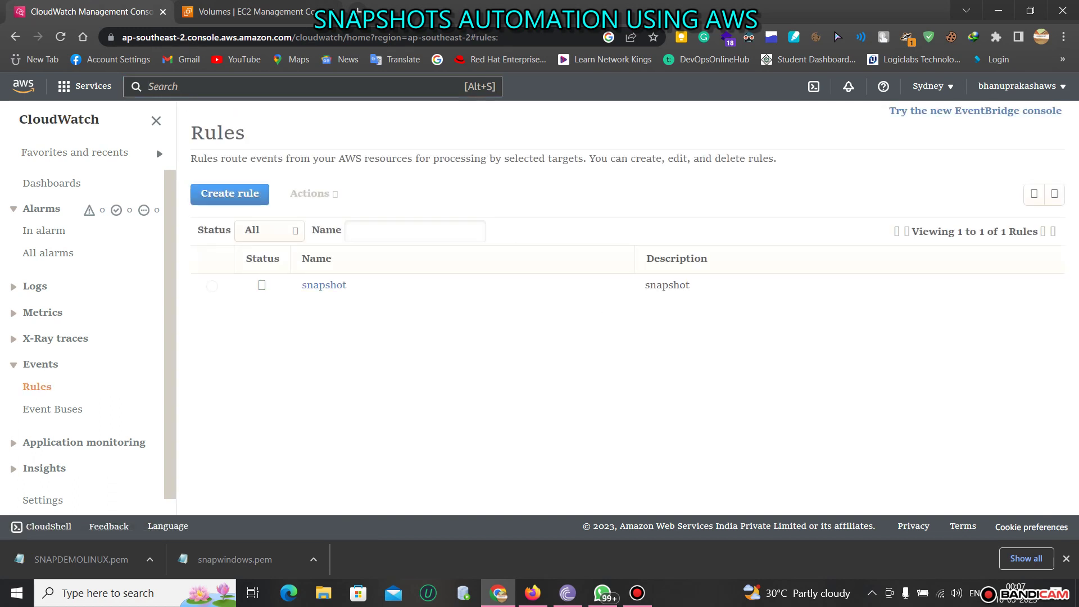
pyautogui.click(212, 286)
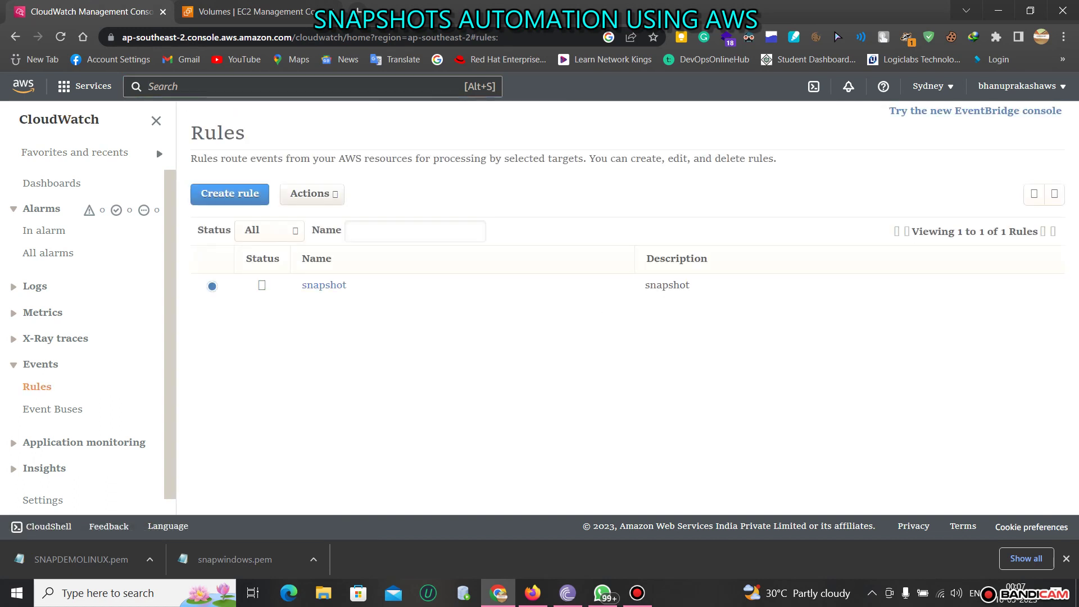
pyautogui.click(309, 193)
pyautogui.click(303, 237)
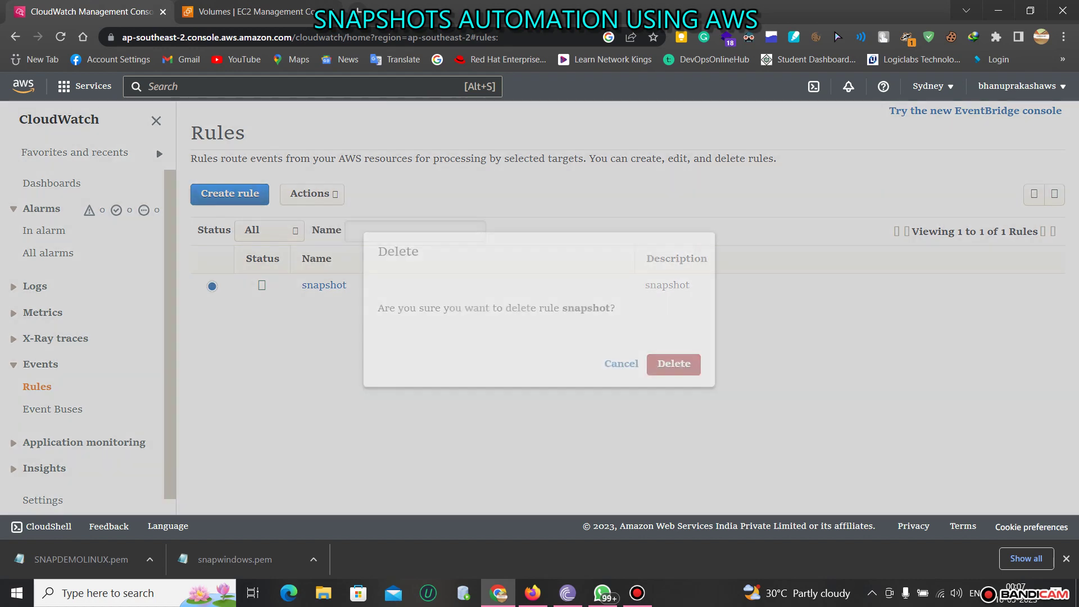
pyautogui.click(673, 365)
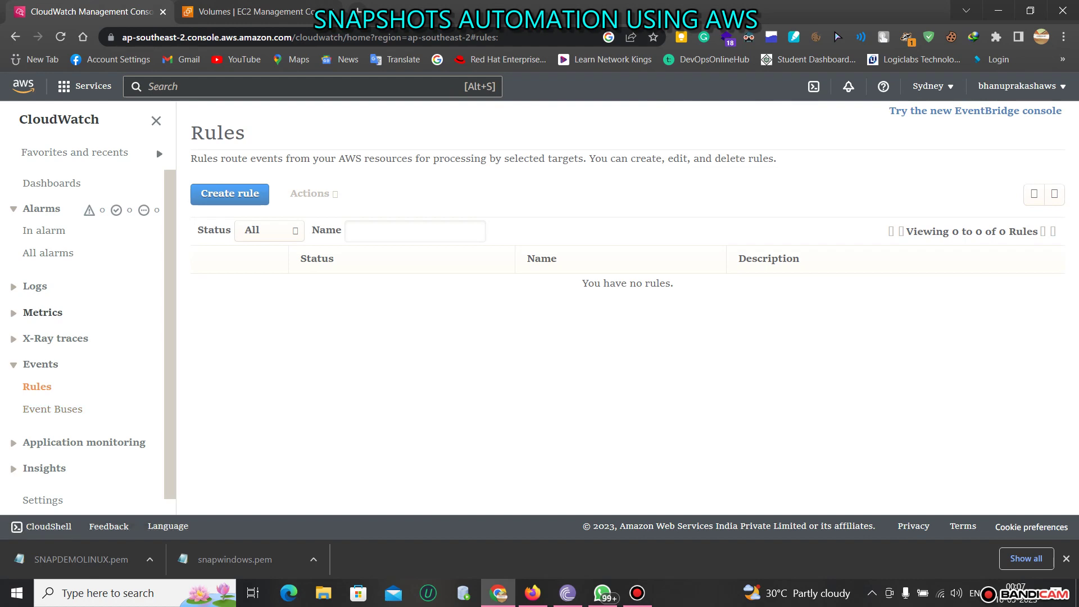
# Step: Open the CloudWatch event buses and look over the default bus and its permissions
pyautogui.click(52, 408)
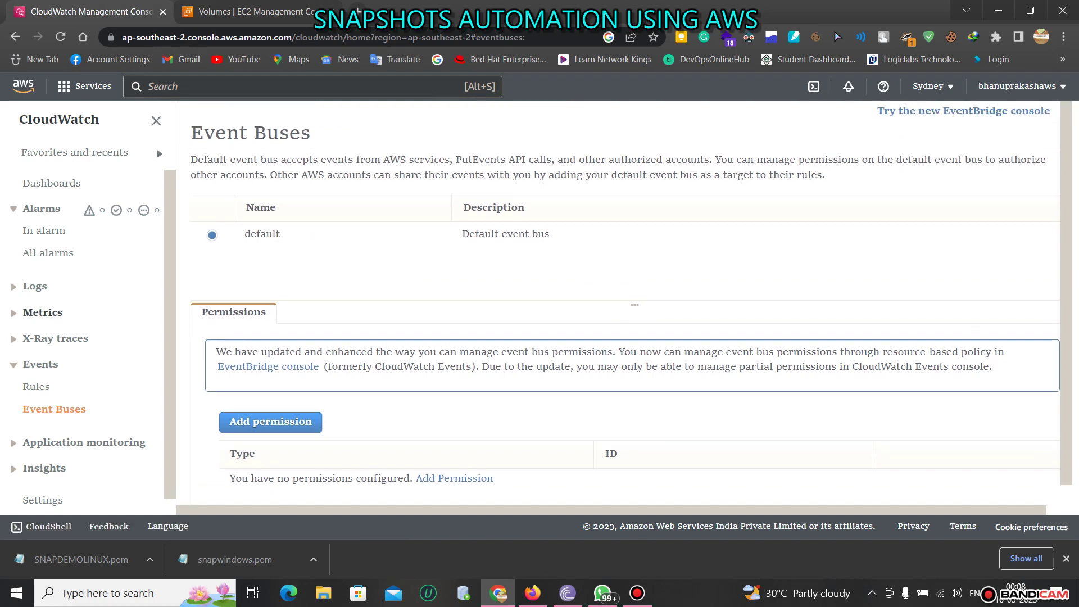
pyautogui.scroll(-1, 90, 338)
pyautogui.scroll(1, 90, 337)
pyautogui.scroll(-1, 90, 337)
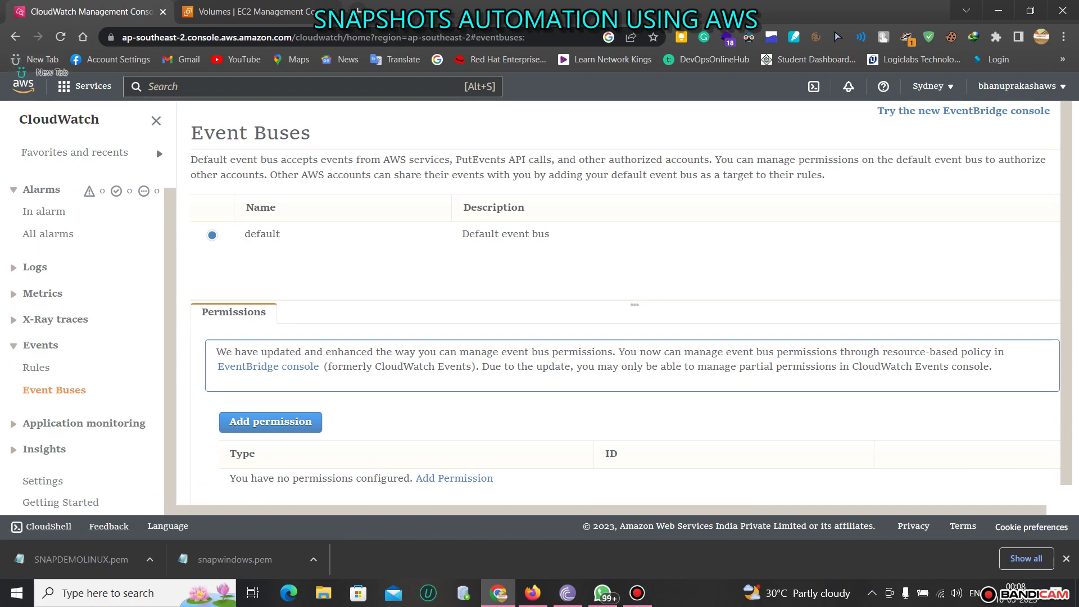
# Step: Return to the AWS console home and open the EC2 snapshots list
pyautogui.click(23, 85)
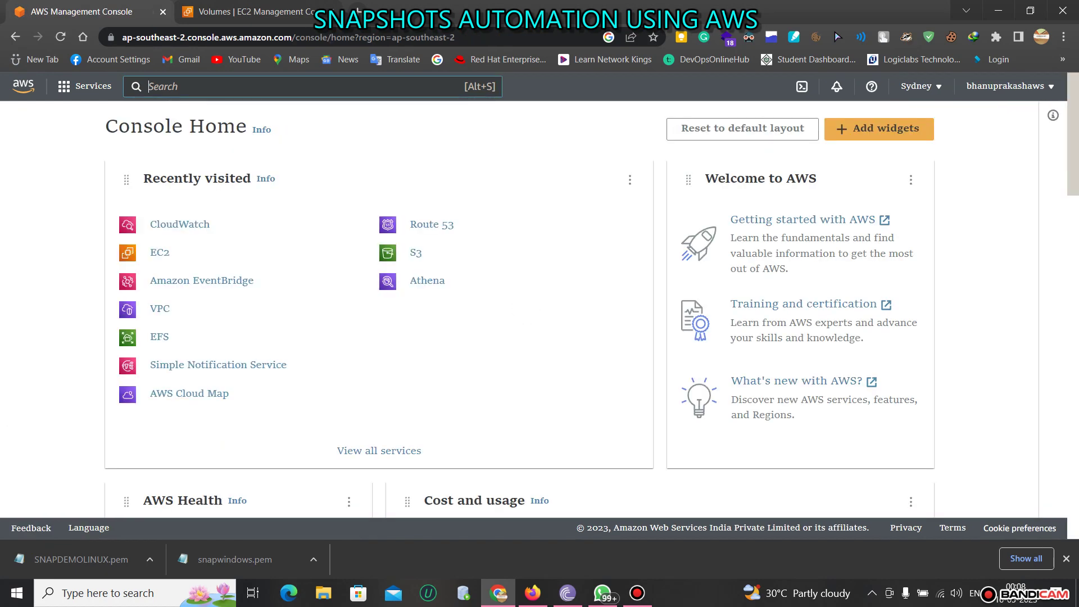
pyautogui.click(159, 253)
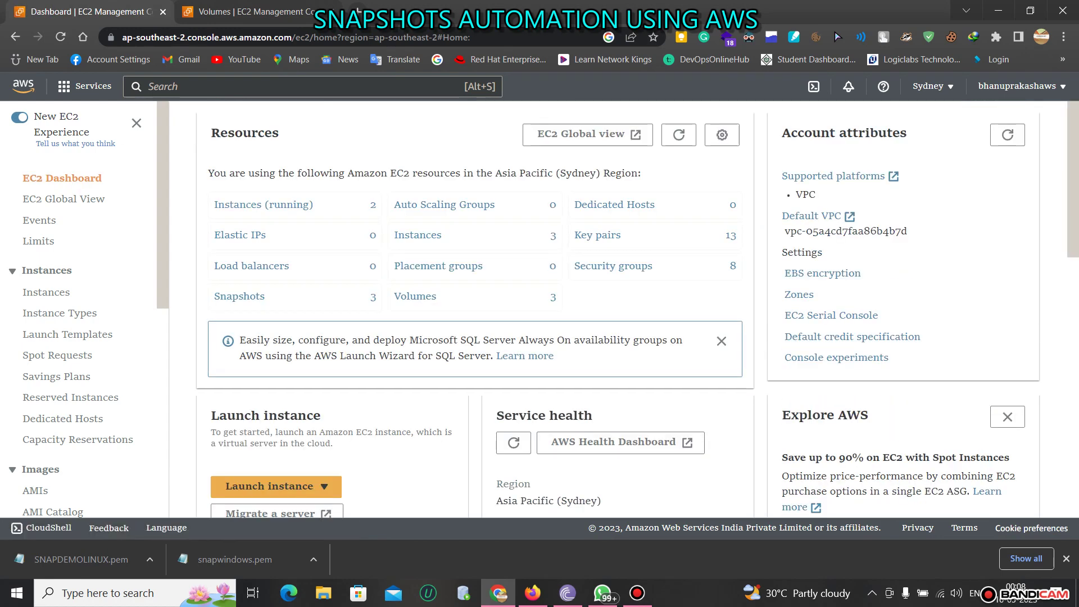
pyautogui.click(247, 296)
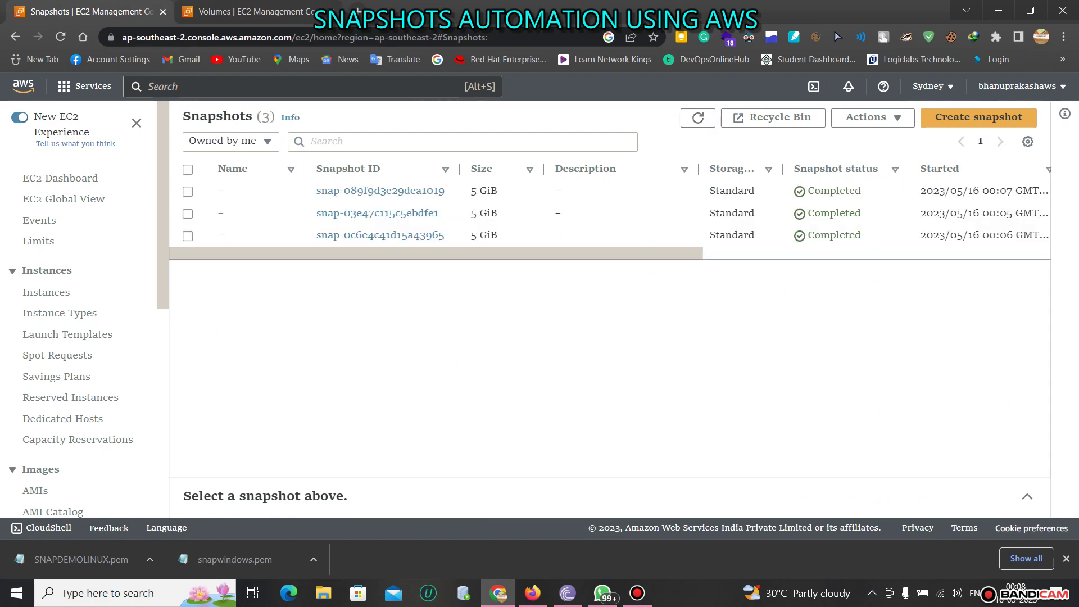
# Step: Select all three 5 GiB snapshots and delete them, entering delete as the confirmation
pyautogui.click(188, 169)
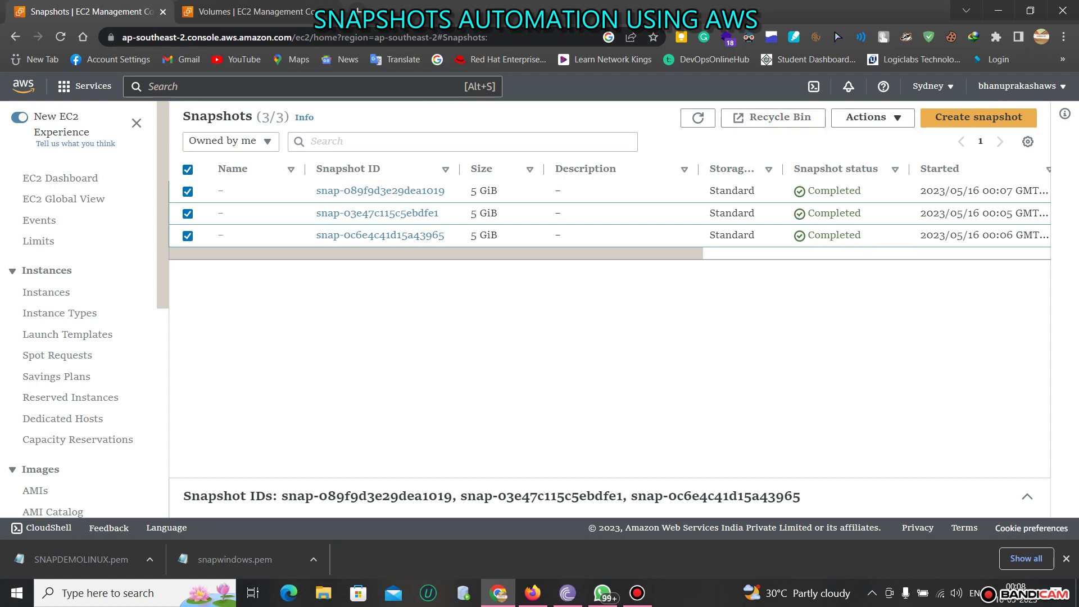
pyautogui.click(871, 117)
pyautogui.click(886, 310)
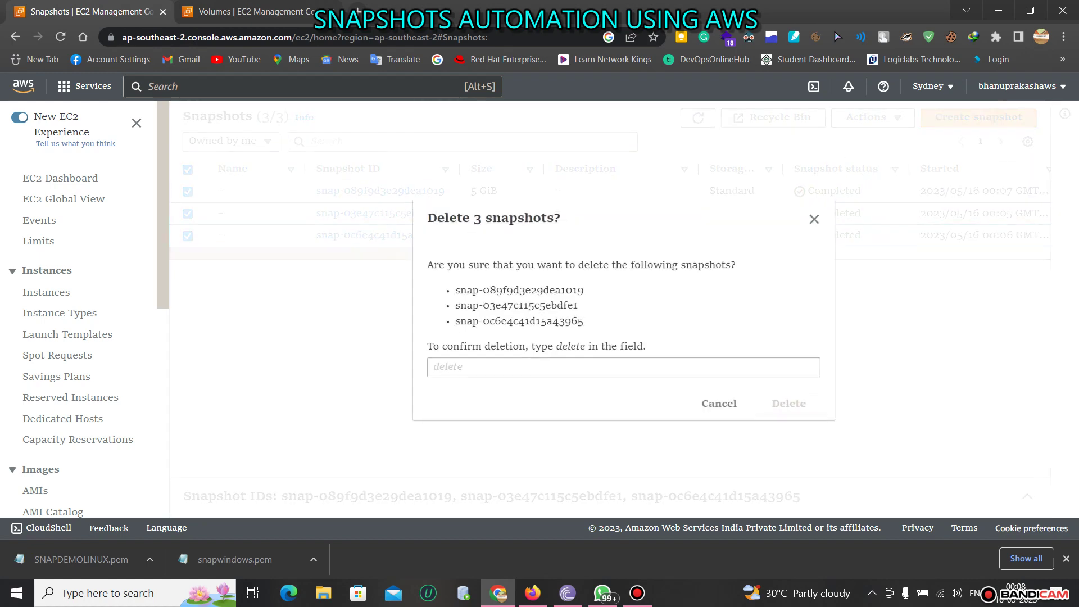
pyautogui.write('delete')
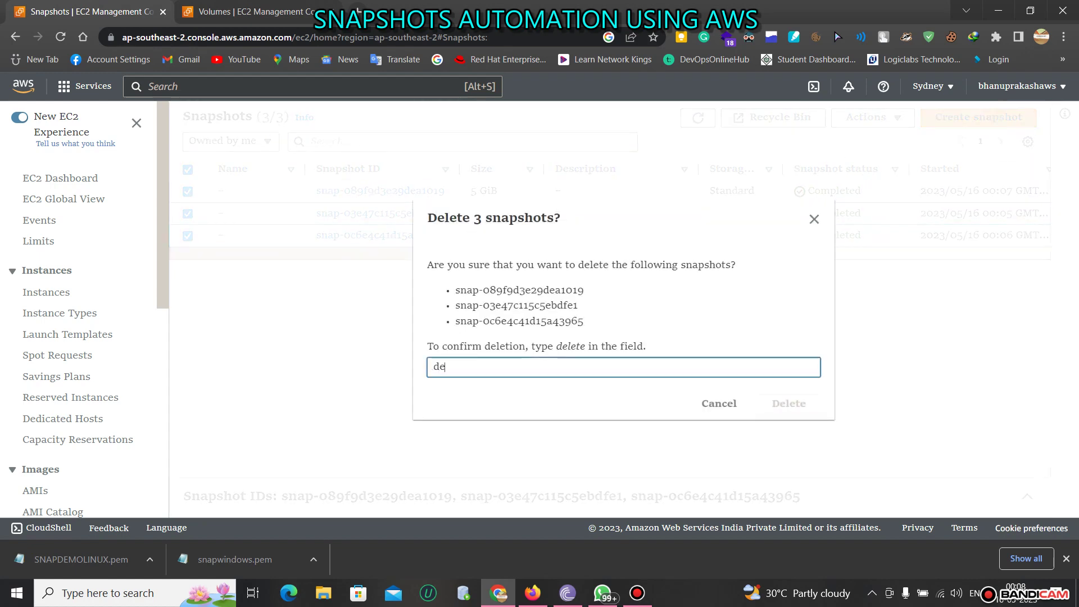
pyautogui.press('Return')
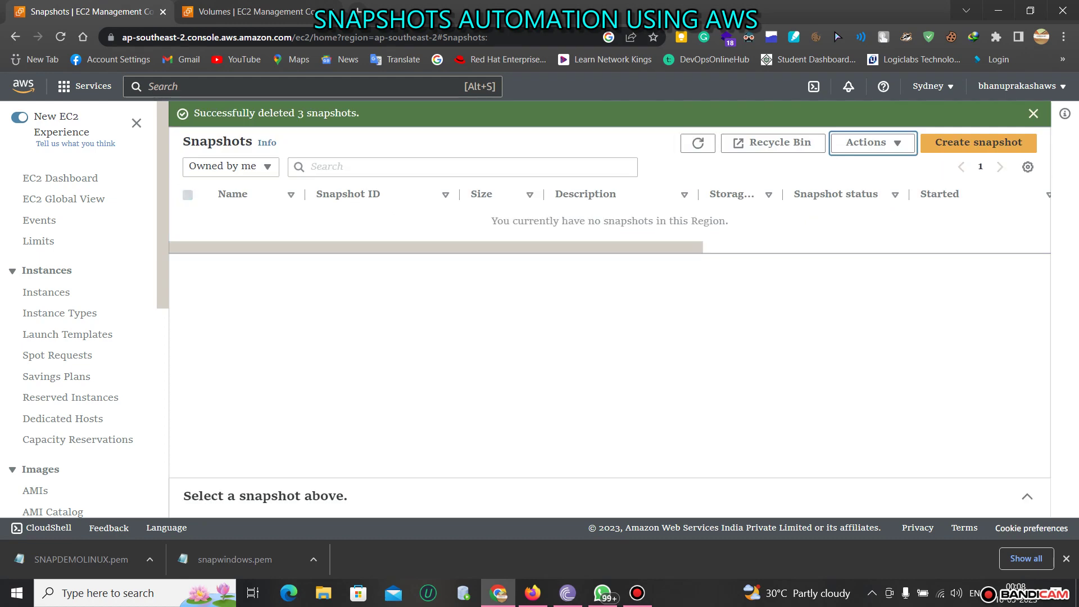
# Step: Open the EC2 instances list and terminate the SNAPDEMOLINUX instance, confirming the termination
pyautogui.click(47, 292)
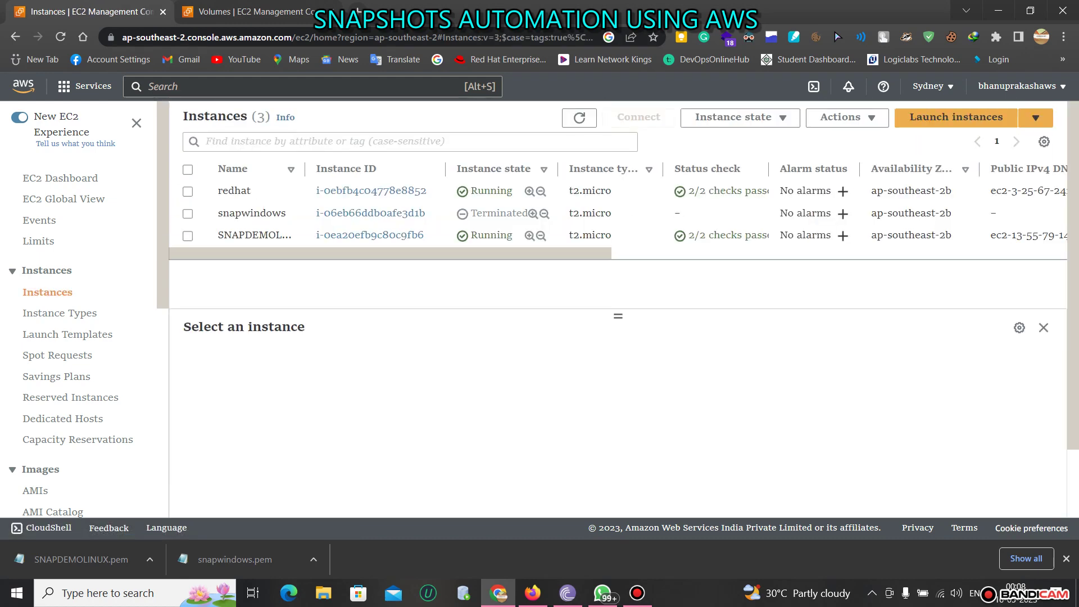
pyautogui.click(187, 236)
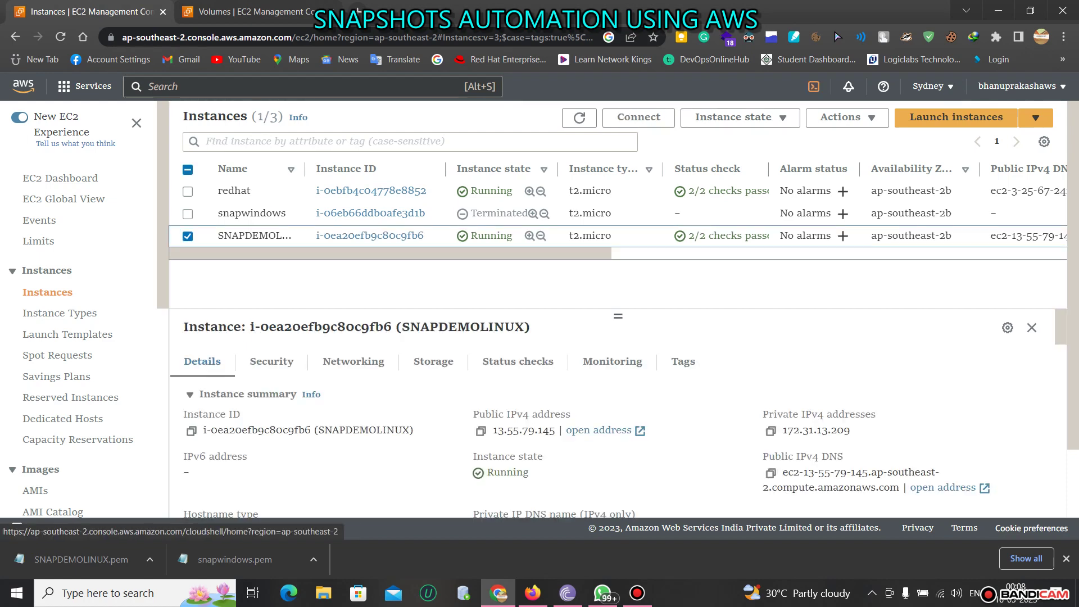
pyautogui.click(733, 117)
pyautogui.click(743, 224)
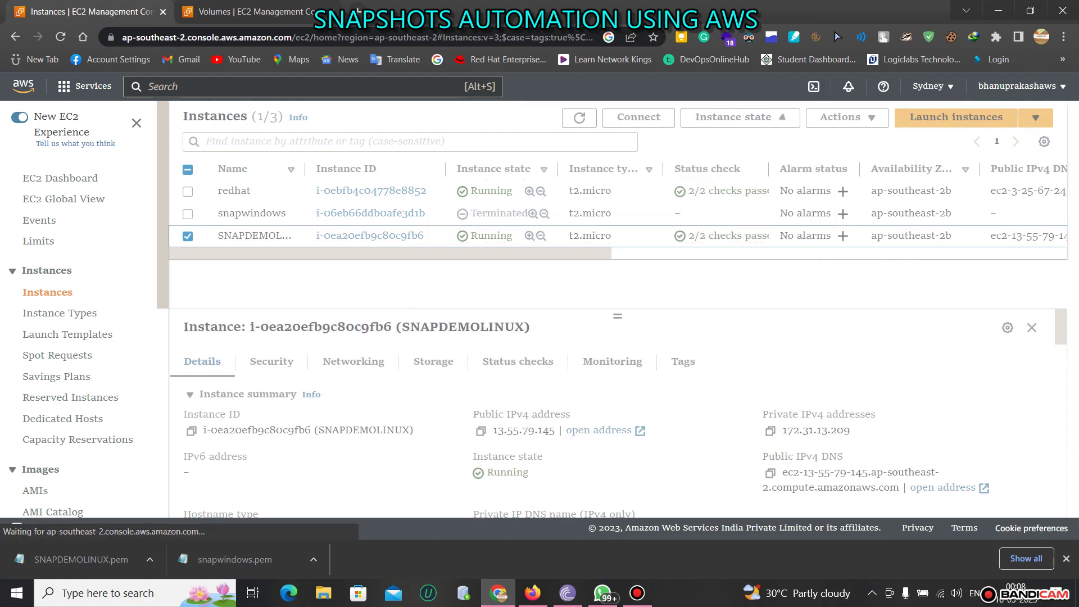
pyautogui.click(778, 442)
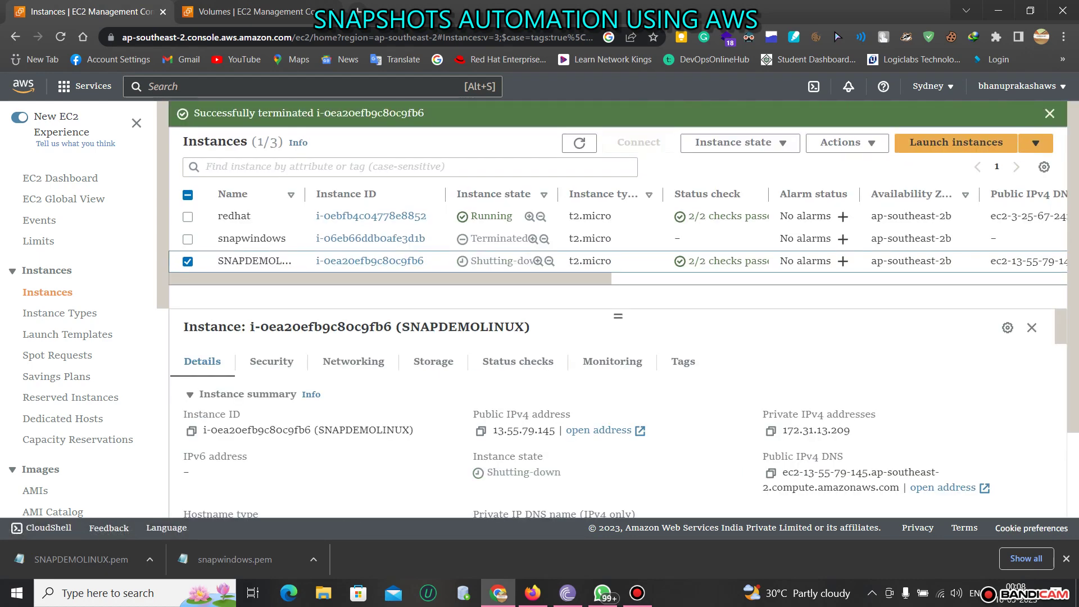
# Step: Select only the redhat instance, stop it and confirm the stop
pyautogui.click(188, 194)
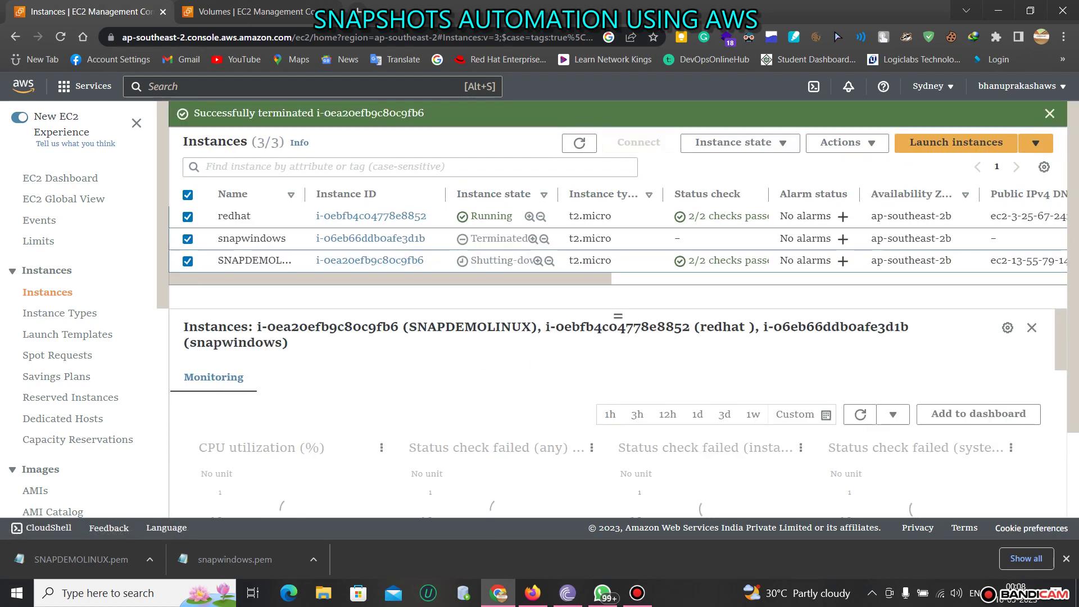
pyautogui.click(188, 195)
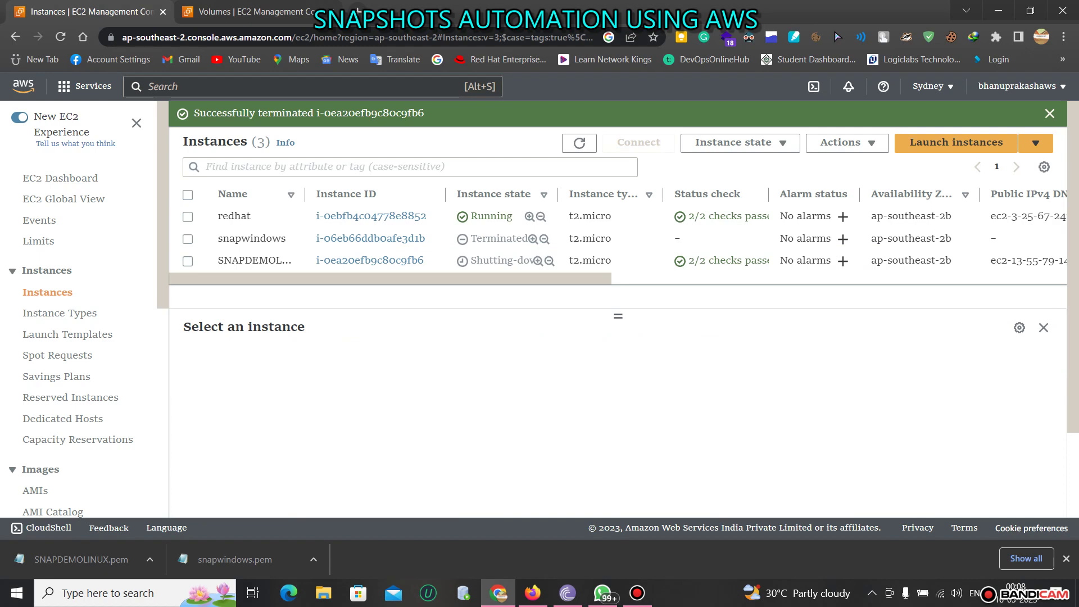
pyautogui.click(188, 217)
pyautogui.click(734, 142)
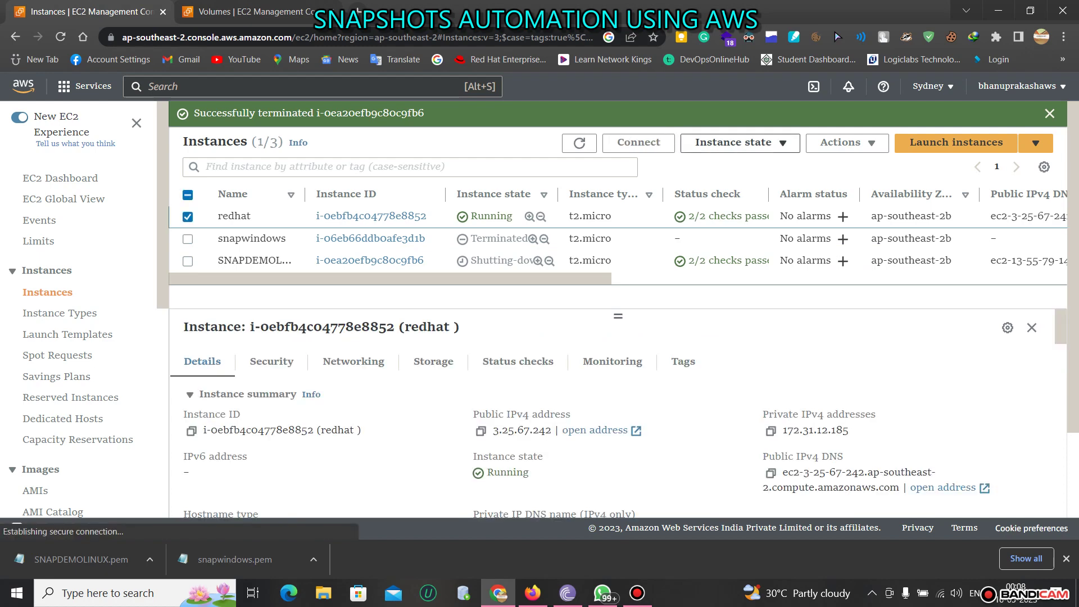
pyautogui.click(728, 163)
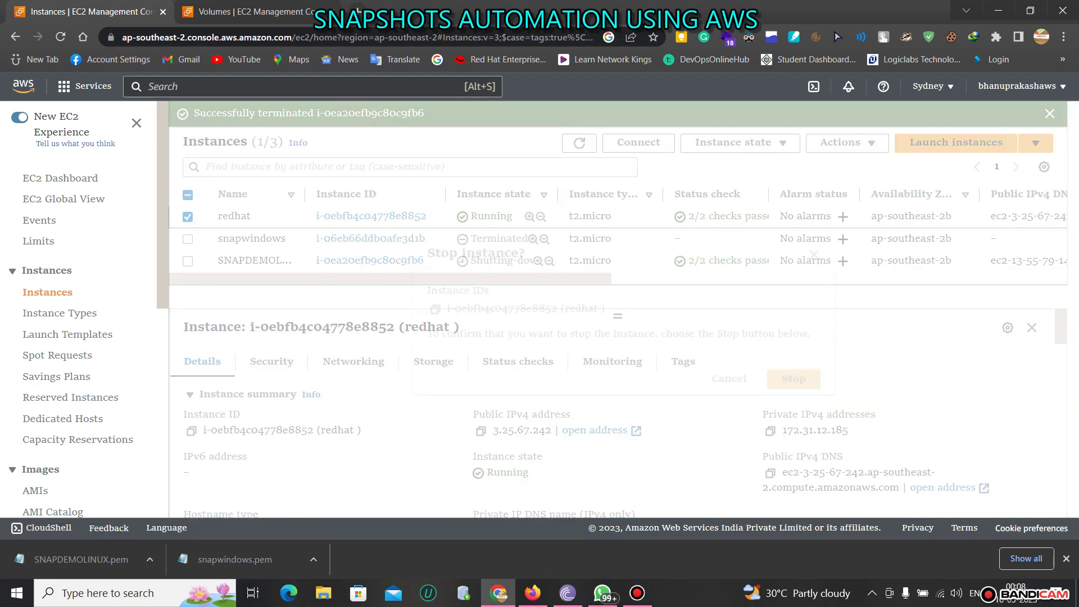
pyautogui.click(794, 373)
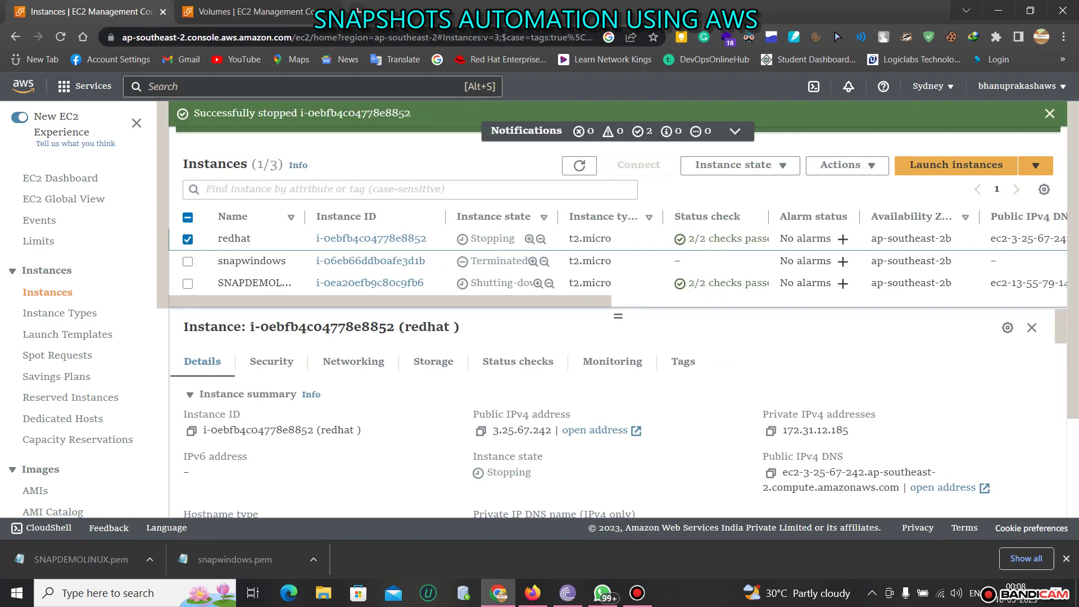
pyautogui.scroll(-3, 85, 309)
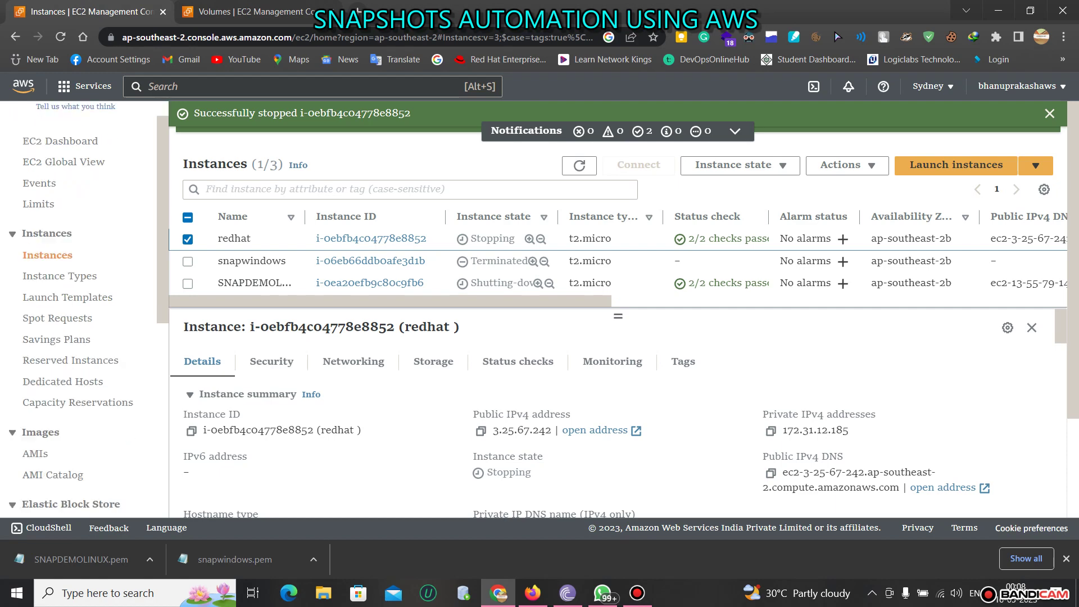
# Step: Open the EBS volumes list and refresh it, and check the snapshots list for leftover snapshots
pyautogui.click(45, 408)
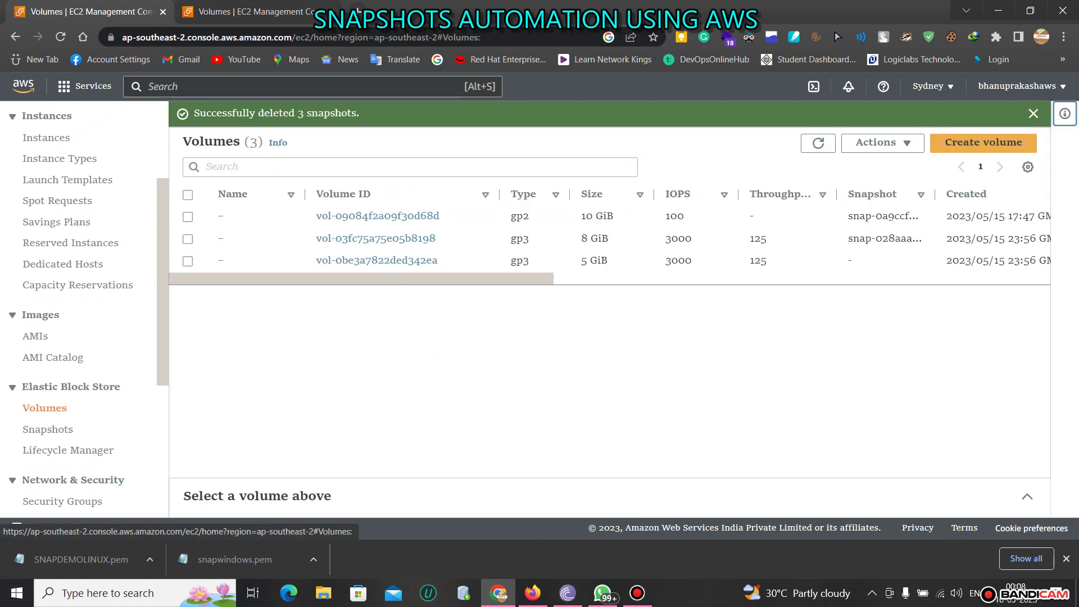
pyautogui.click(818, 143)
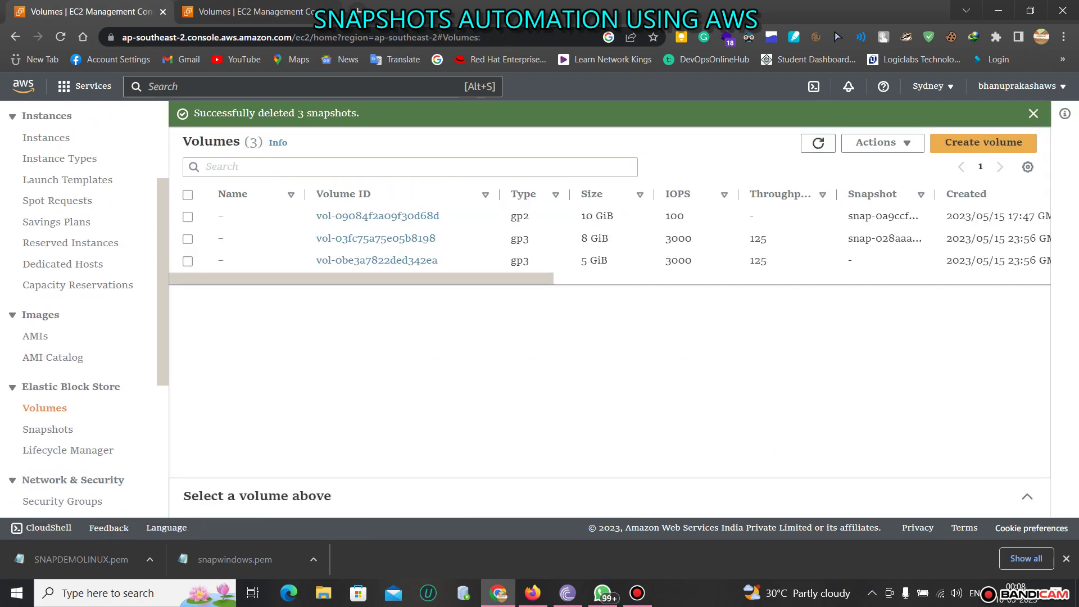
pyautogui.click(818, 143)
pyautogui.click(818, 143)
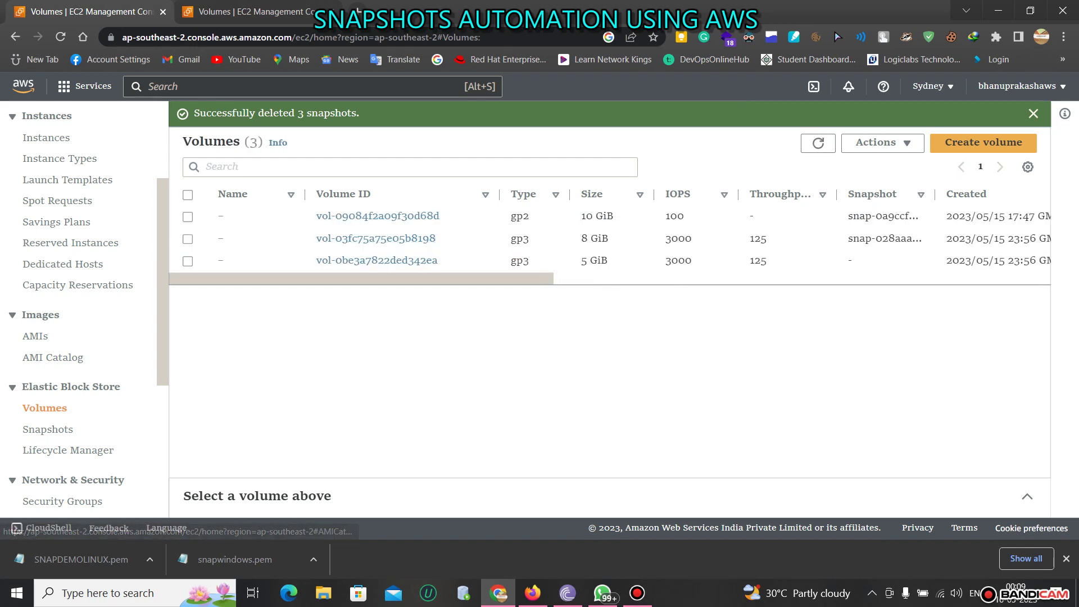
pyautogui.click(48, 430)
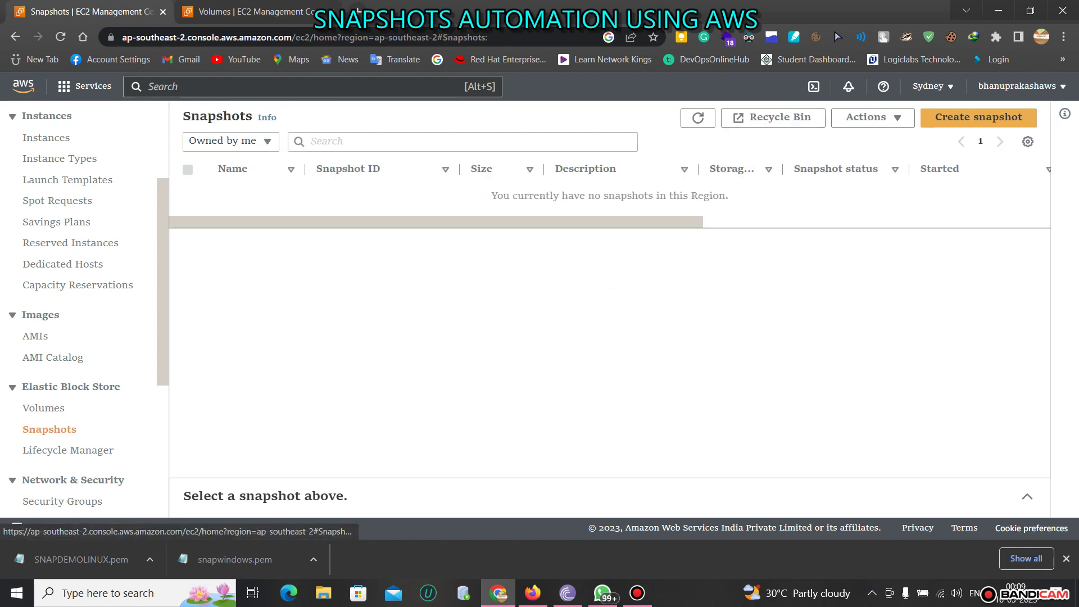
# Step: Return to the volumes list and delete the 5 GiB gp3 volume, confirming the deletion
pyautogui.click(44, 408)
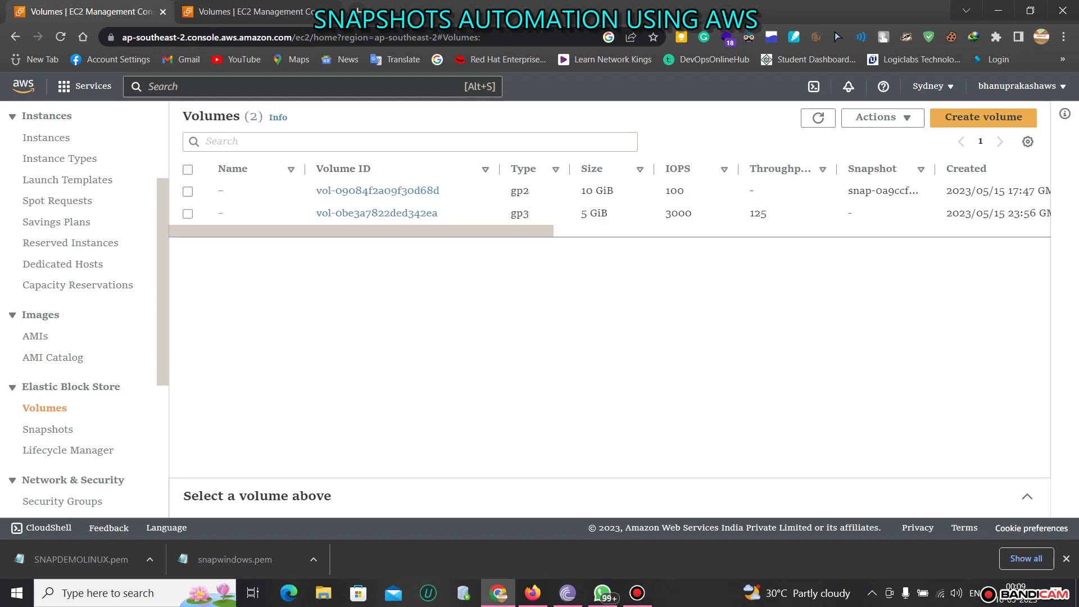
pyautogui.click(188, 214)
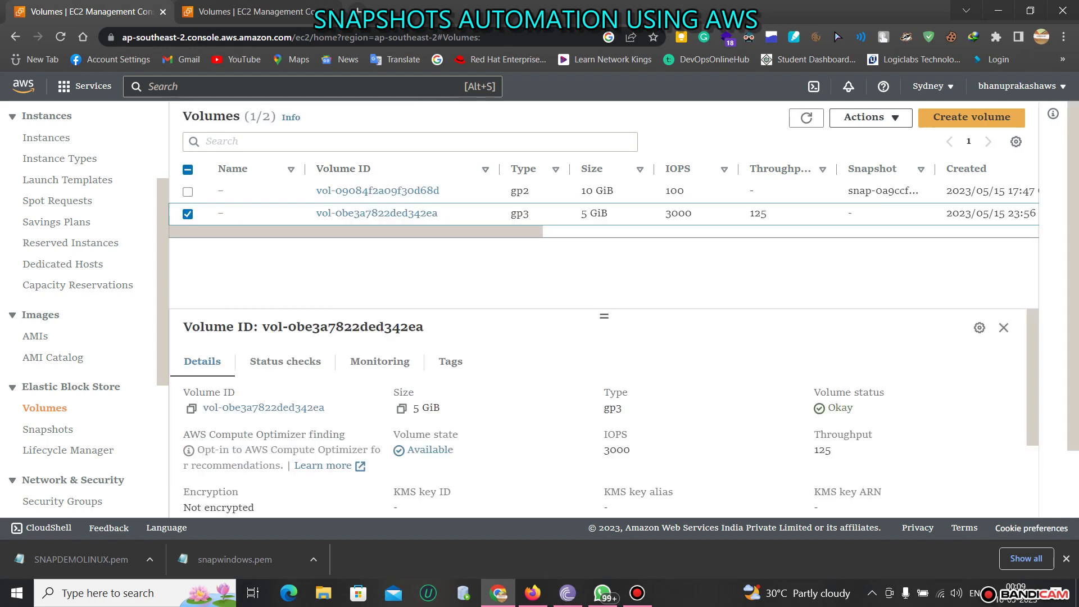
pyautogui.click(870, 117)
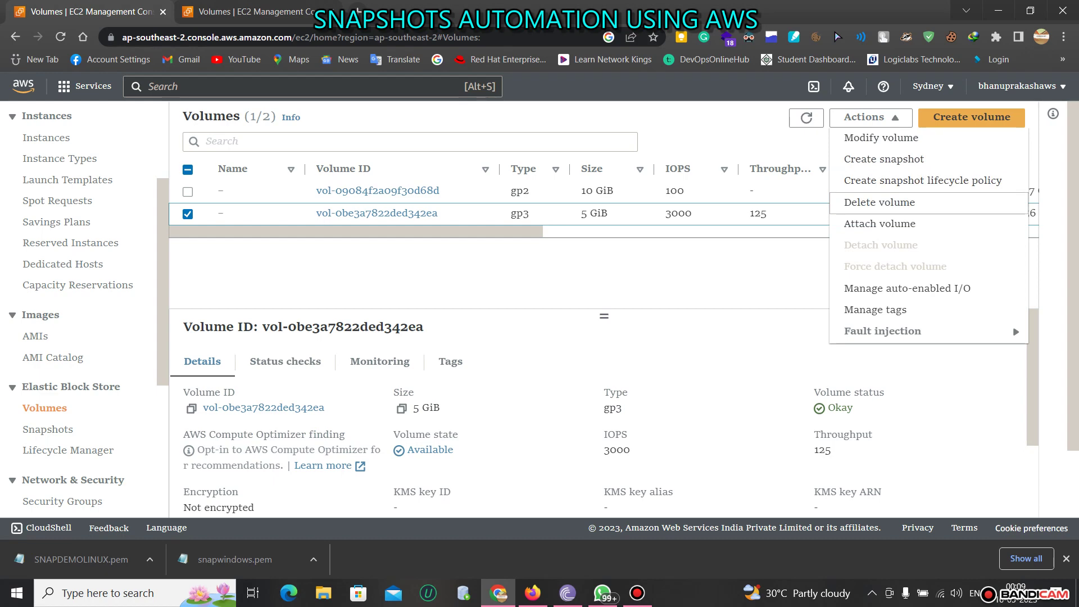
pyautogui.click(879, 202)
pyautogui.click(788, 384)
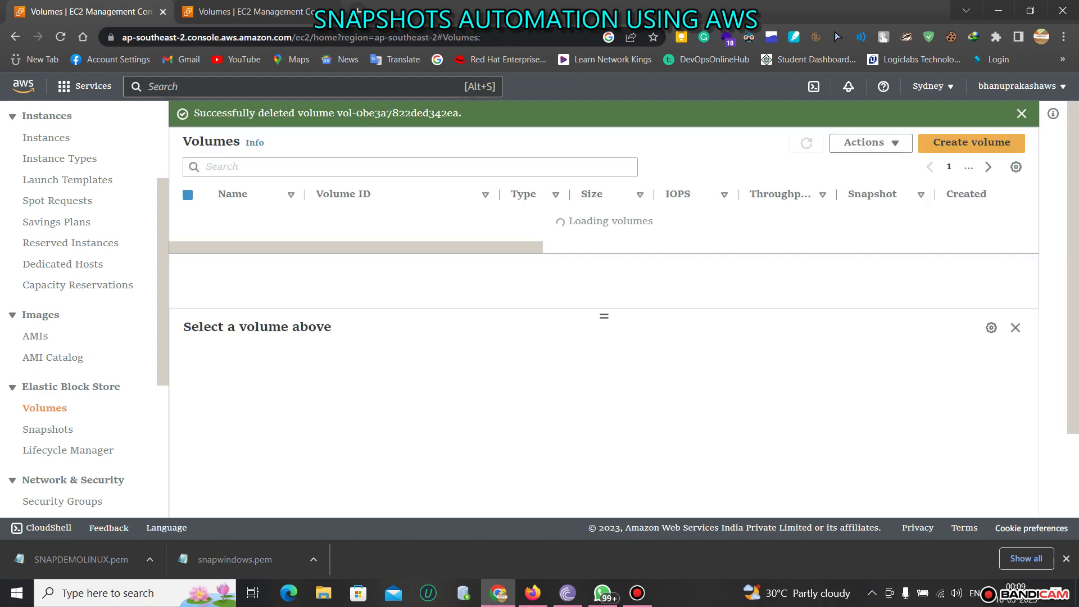